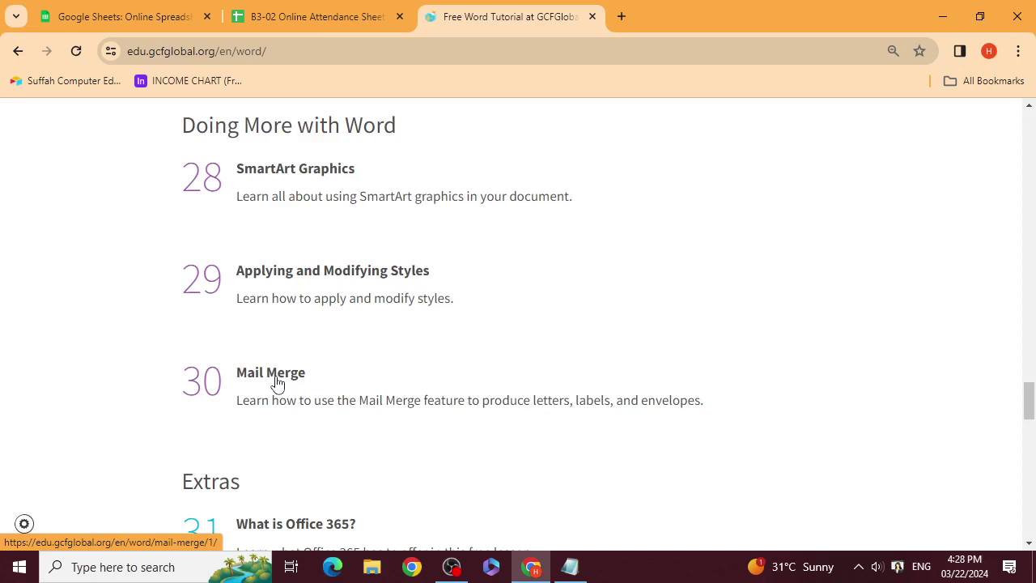
Review the Word lessons listed on the tutorial page and the Mail Merge lesson objective in the Notepad notes.
scroll(875, 167, "down", 1)
left_click_drag(1029, 410, 1032, 463)
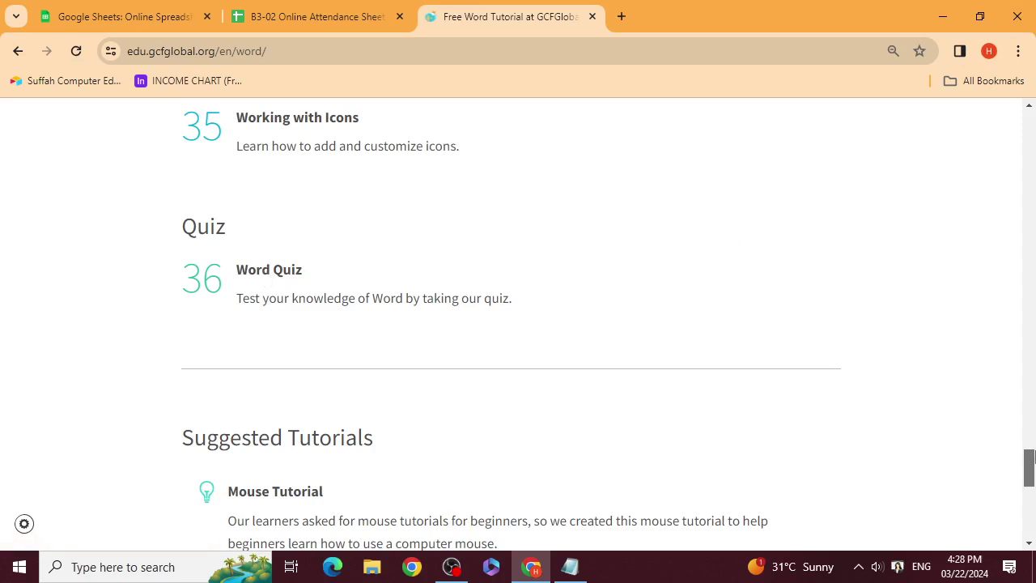
scroll(1030, 462, "up", 5)
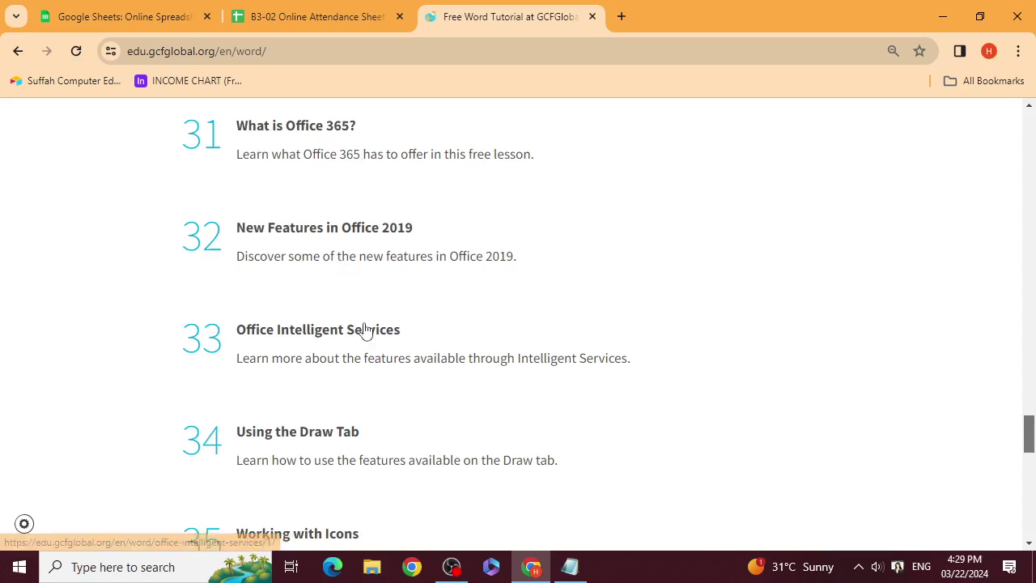
scroll(366, 340, "down", 4)
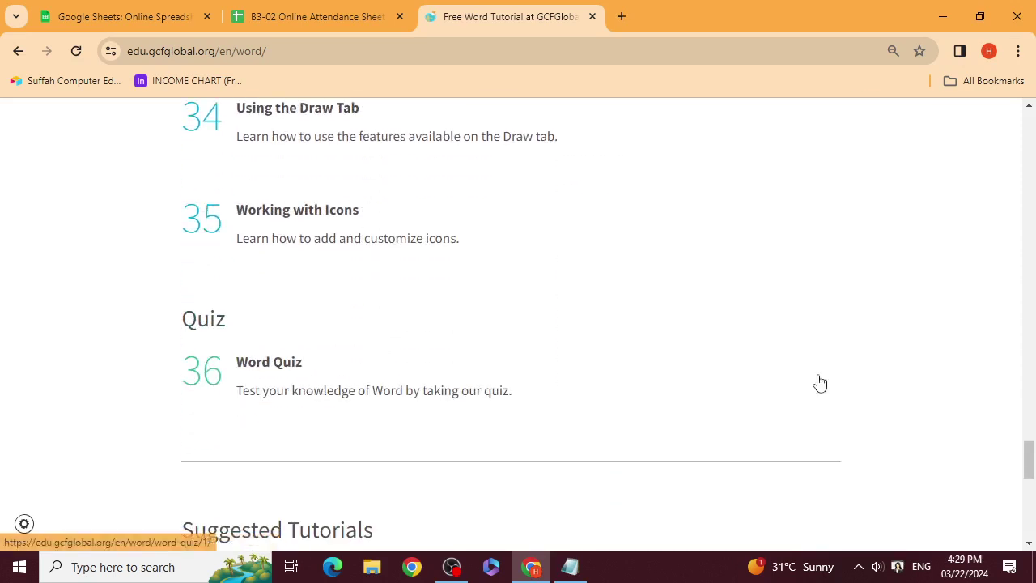
left_click_drag(1034, 435, 1031, 411)
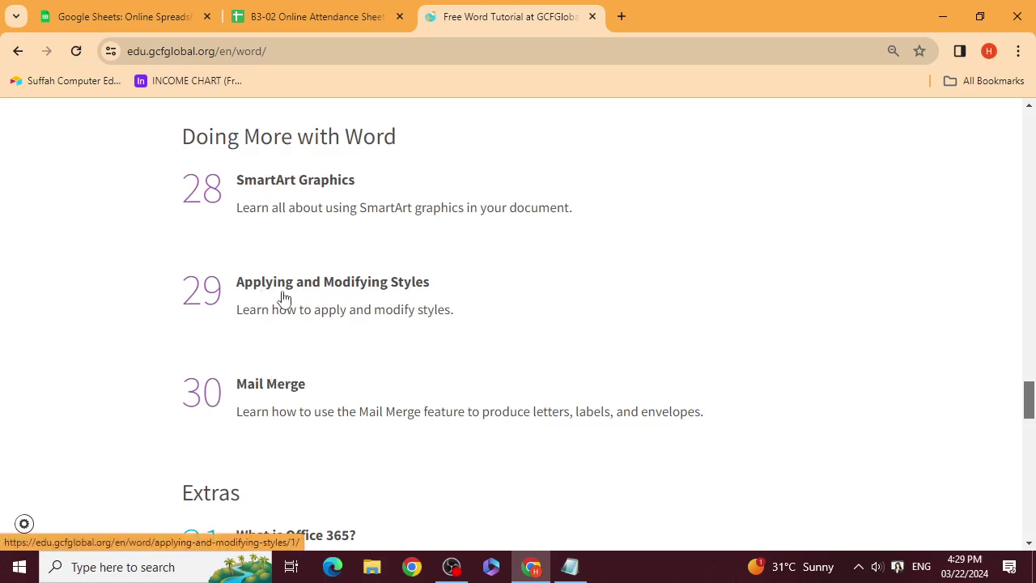
left_click(571, 567)
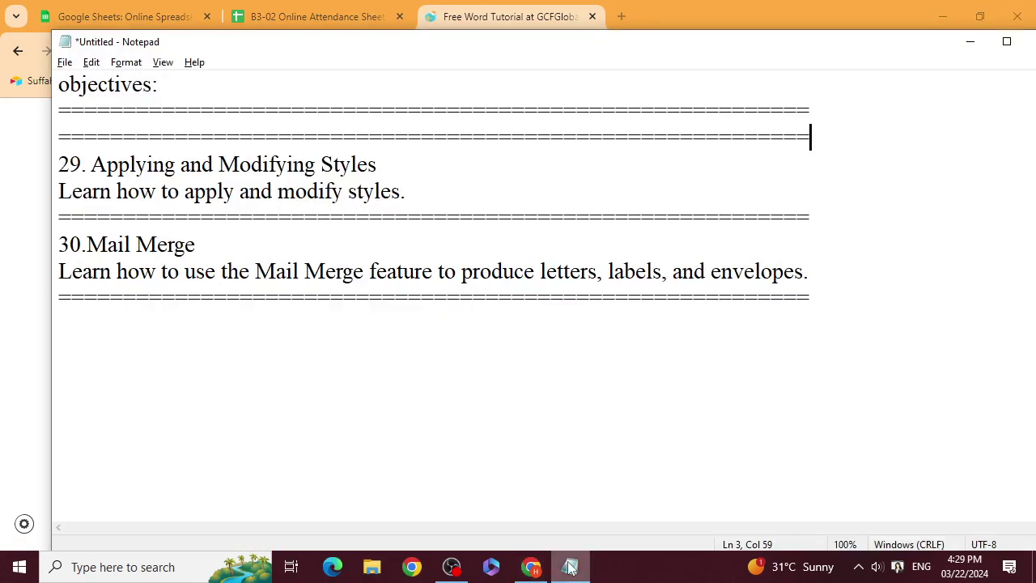
left_click_drag(59, 271, 811, 274)
left_click(554, 389)
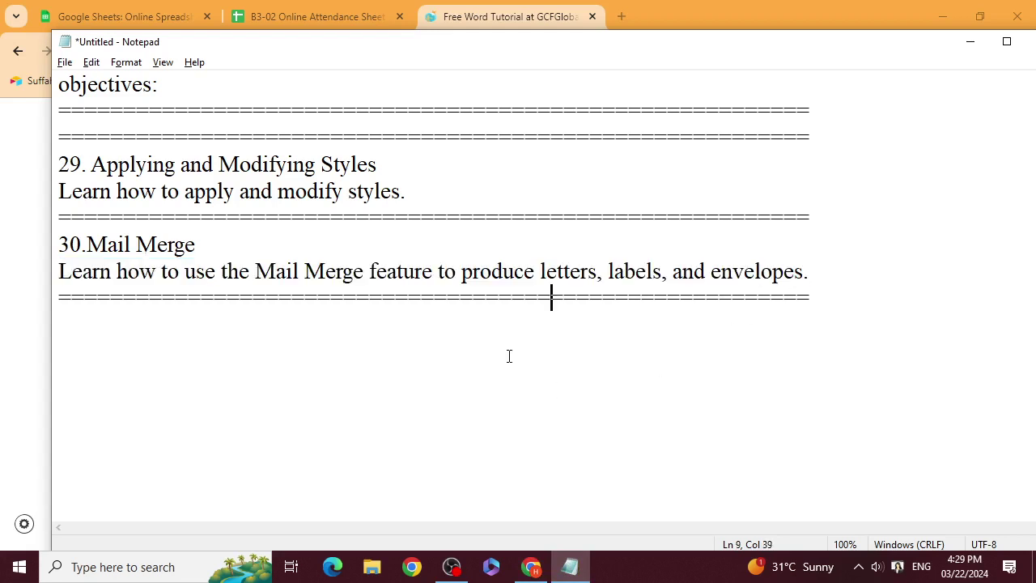
left_click(286, 272)
Switch back to Chrome, open the Mail Merge lesson from the Word tutorial list and read its introduction.
left_click(523, 572)
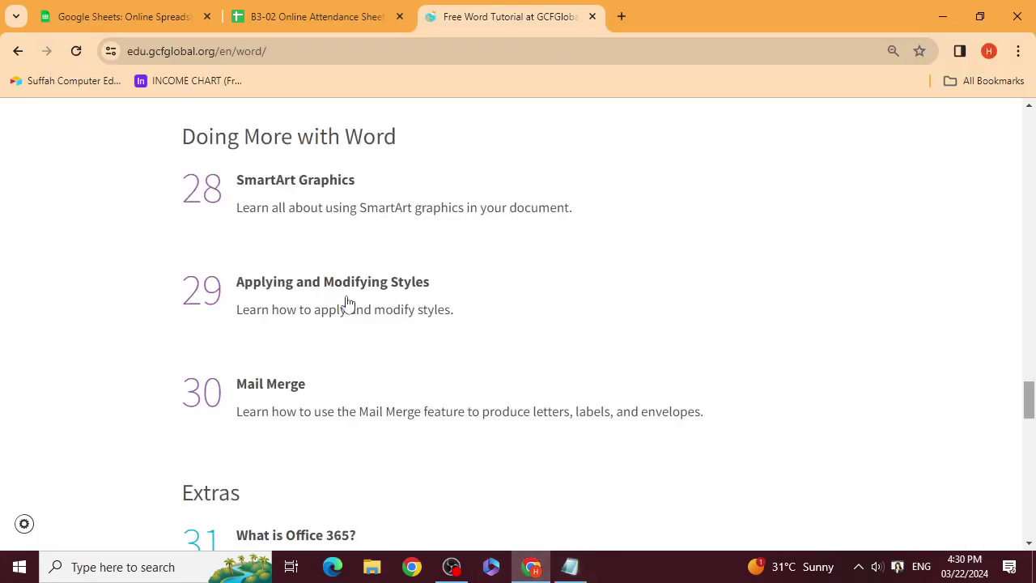
left_click(288, 404)
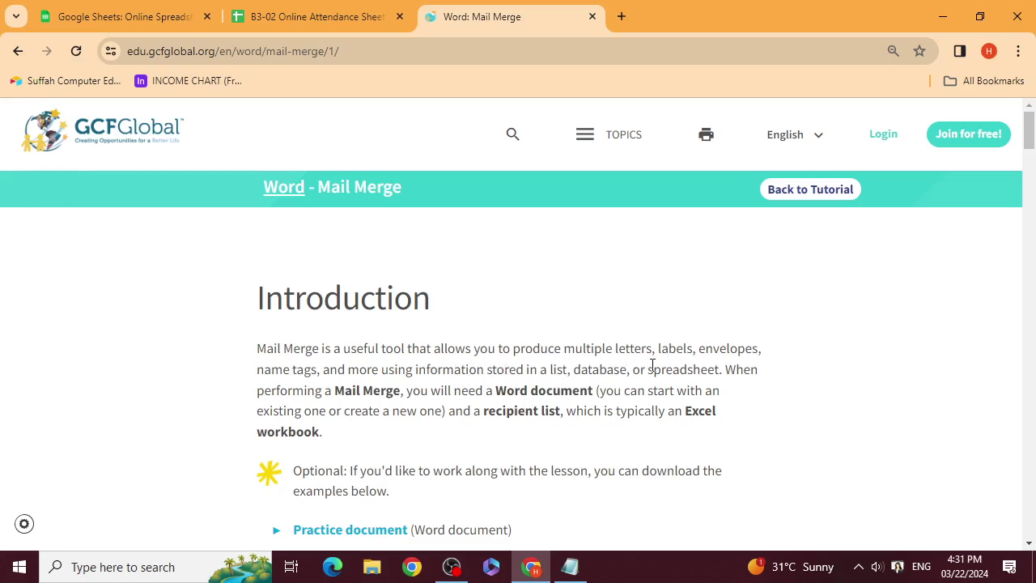
left_click_drag(660, 369, 688, 370)
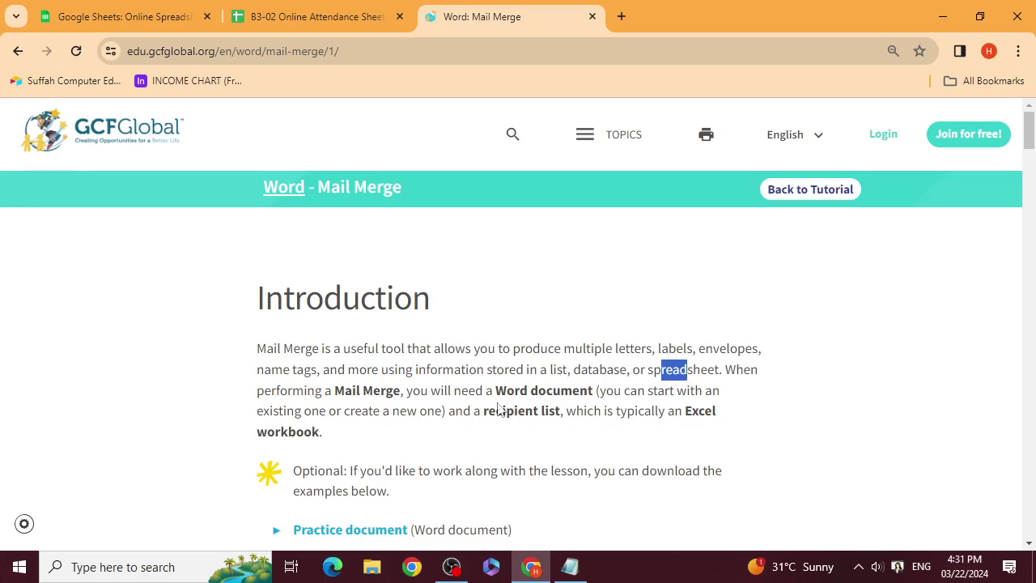
Download the lesson's practice Word document as word_mailmerge_practice.docx into the Downloads folder.
scroll(411, 446, "down", 3)
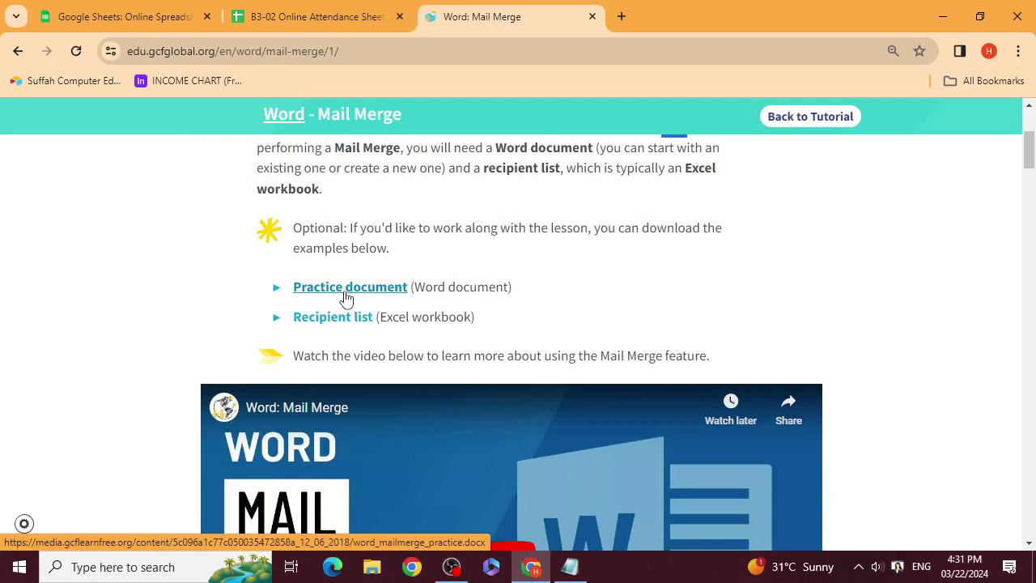
left_click(345, 294)
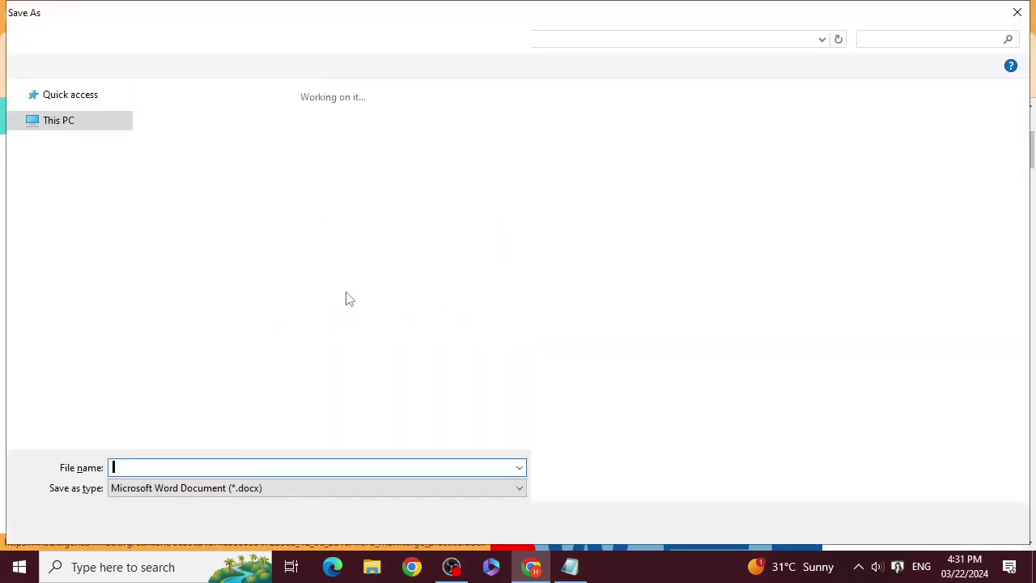
left_click(60, 141)
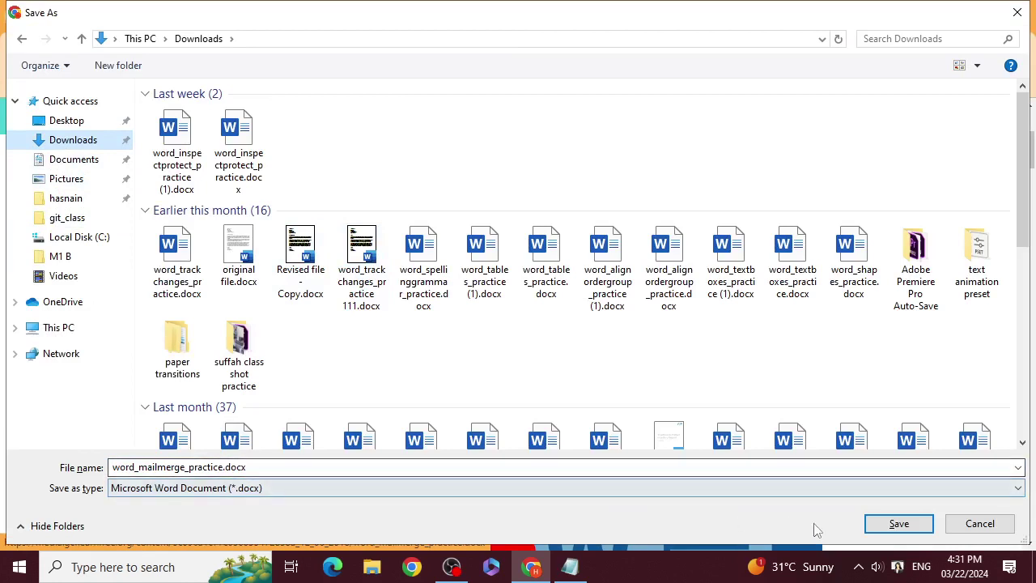
left_click(891, 526)
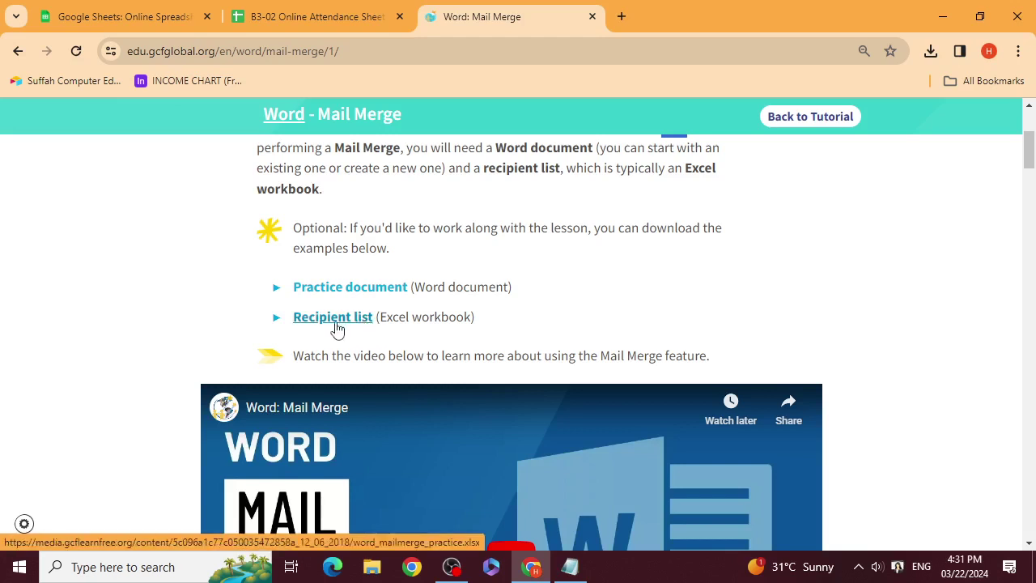
Download the Excel recipient list as word_mailmerge_practice.xlsx into Downloads and show the downloaded files in their folder.
left_click(336, 328)
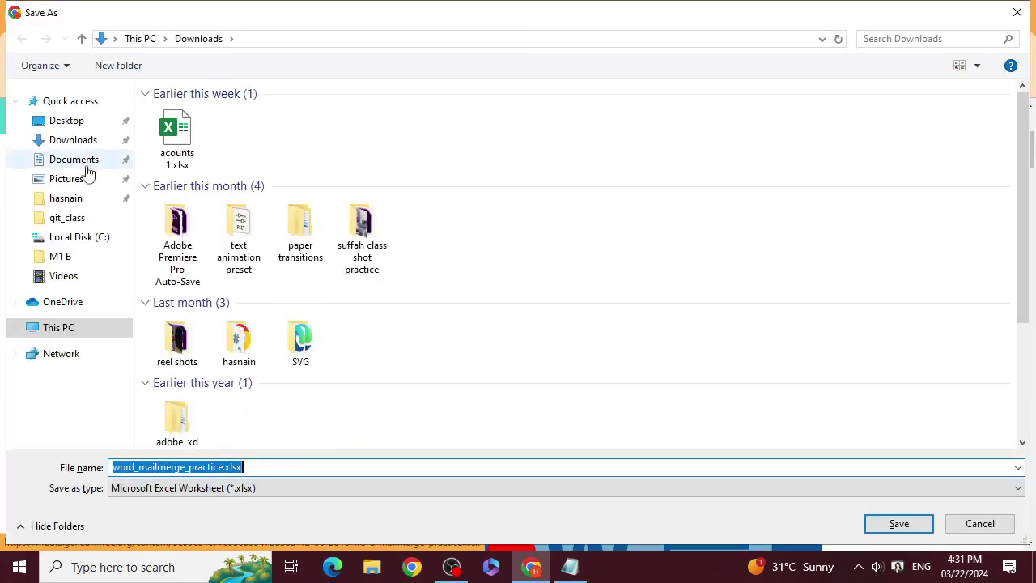
left_click(58, 144)
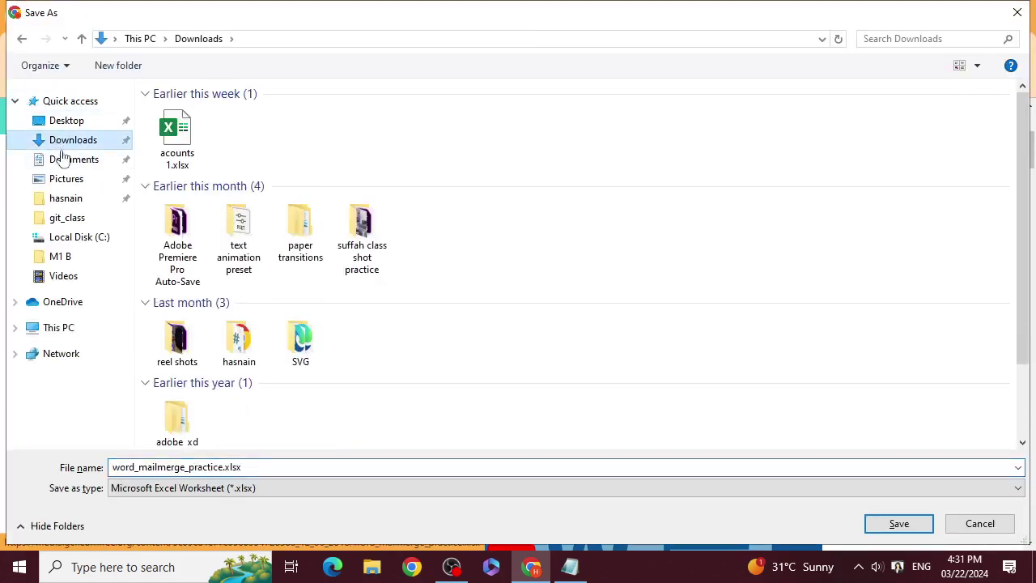
left_click(894, 524)
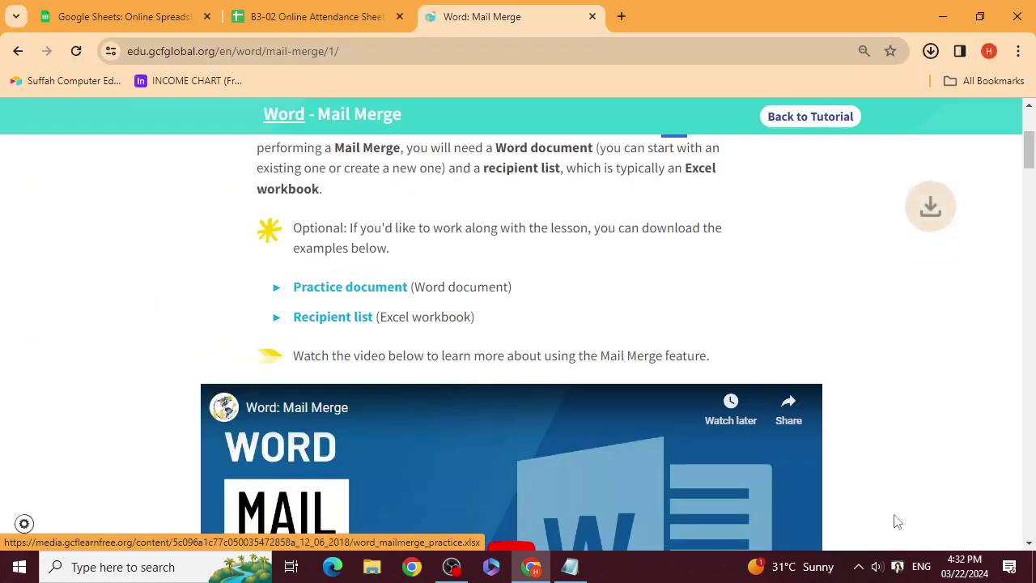
left_click(933, 51)
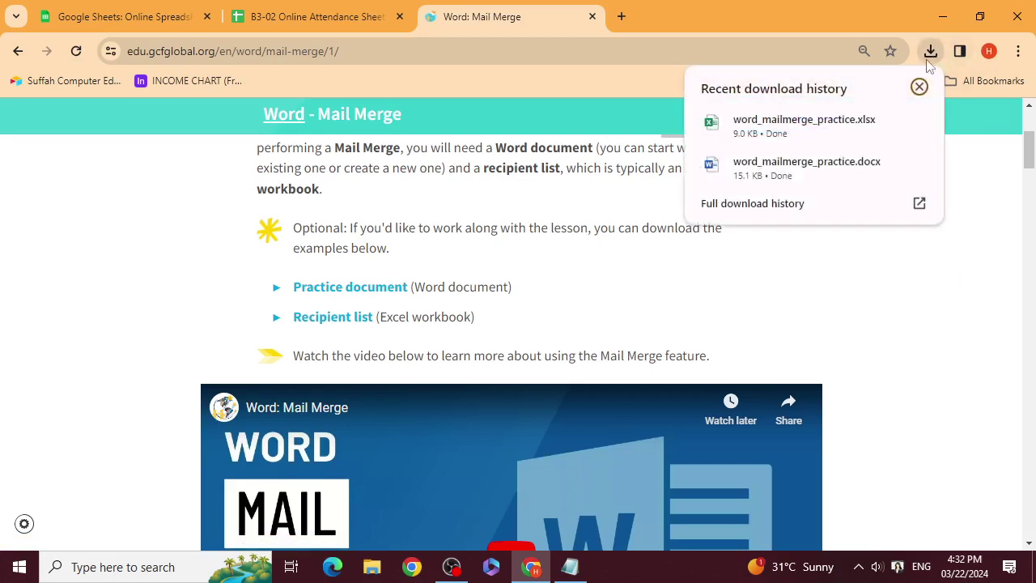
left_click(893, 170)
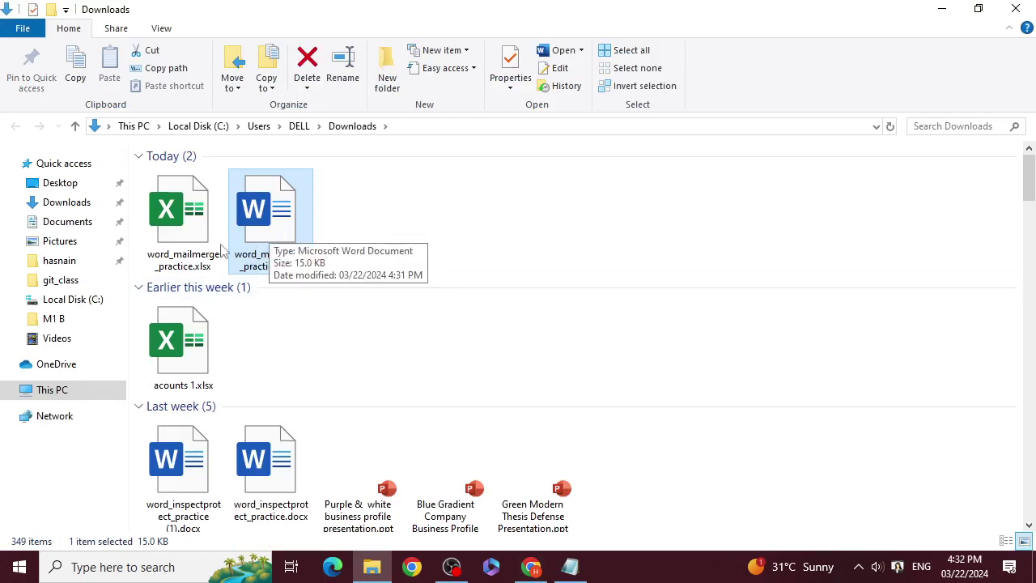
Open word_mailmerge_practice.xlsx with editing enabled, dismiss the licence notice, look over the recipient list and close the workbook.
left_click(201, 215)
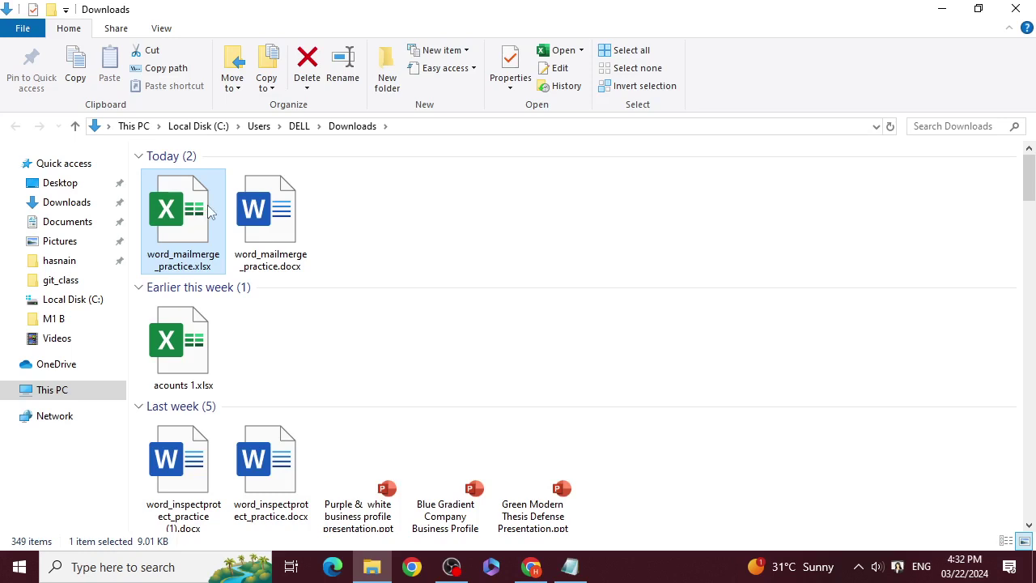
double_click(208, 211)
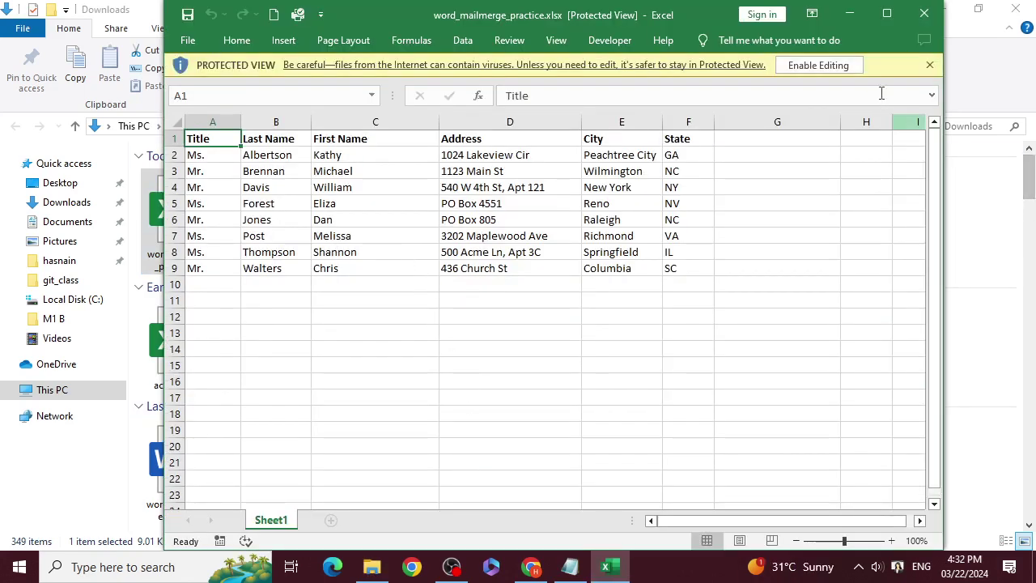
left_click(836, 71)
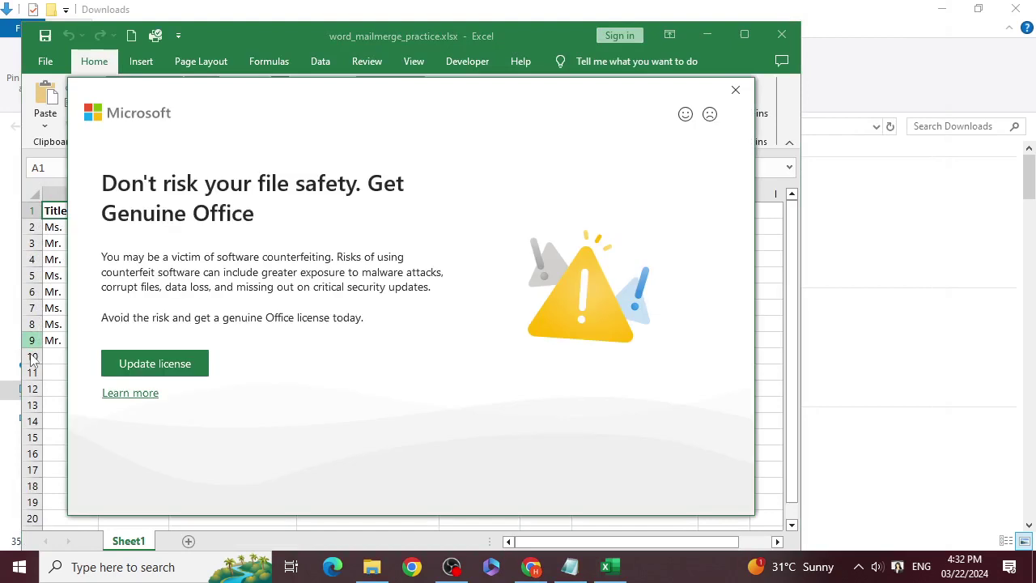
left_click(735, 90)
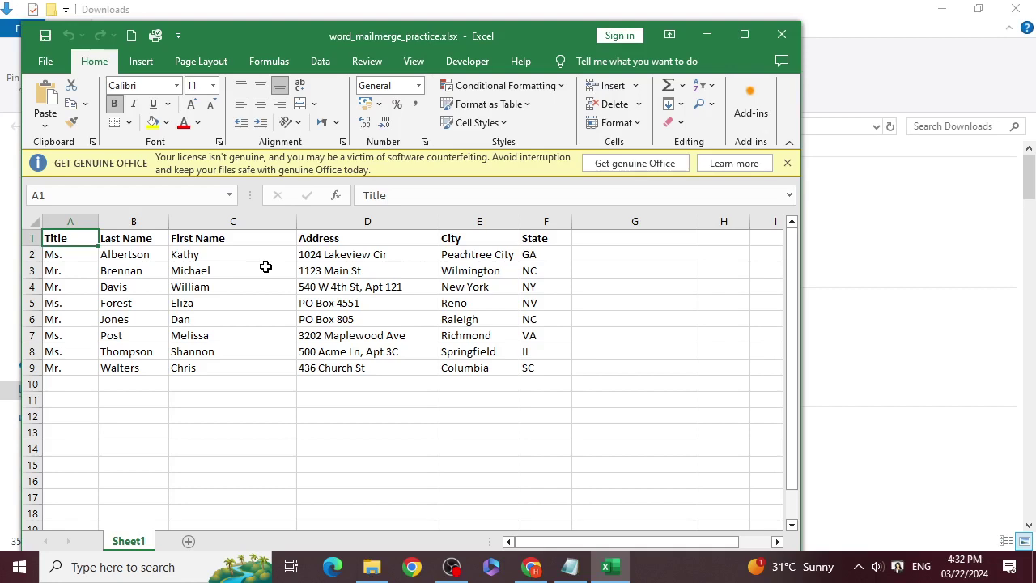
left_click(782, 34)
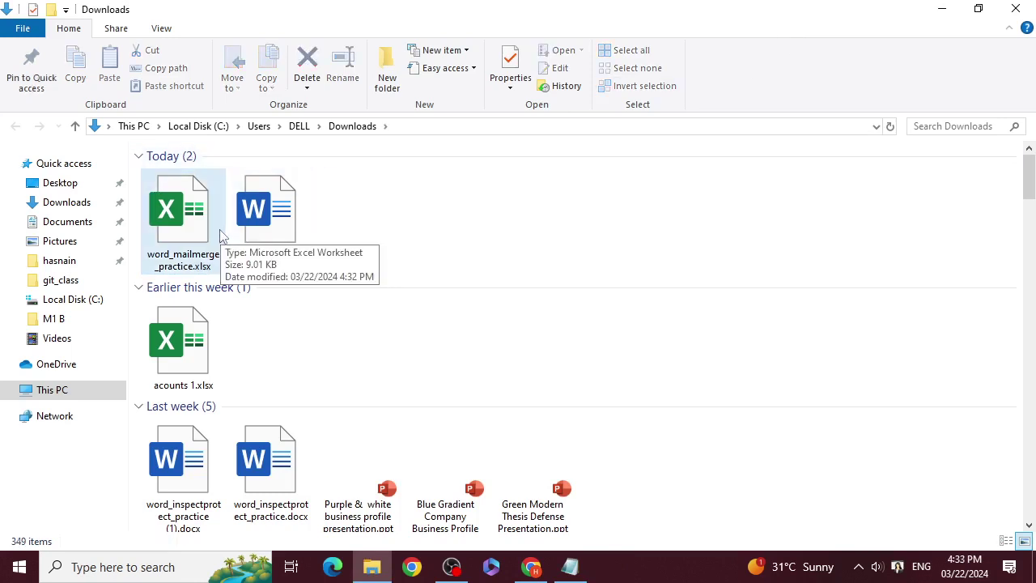
Open word_mailmerge_practice.docx in Word, enable editing and place the cursor in the empty area above the letter text.
left_click(280, 209)
double_click(280, 209)
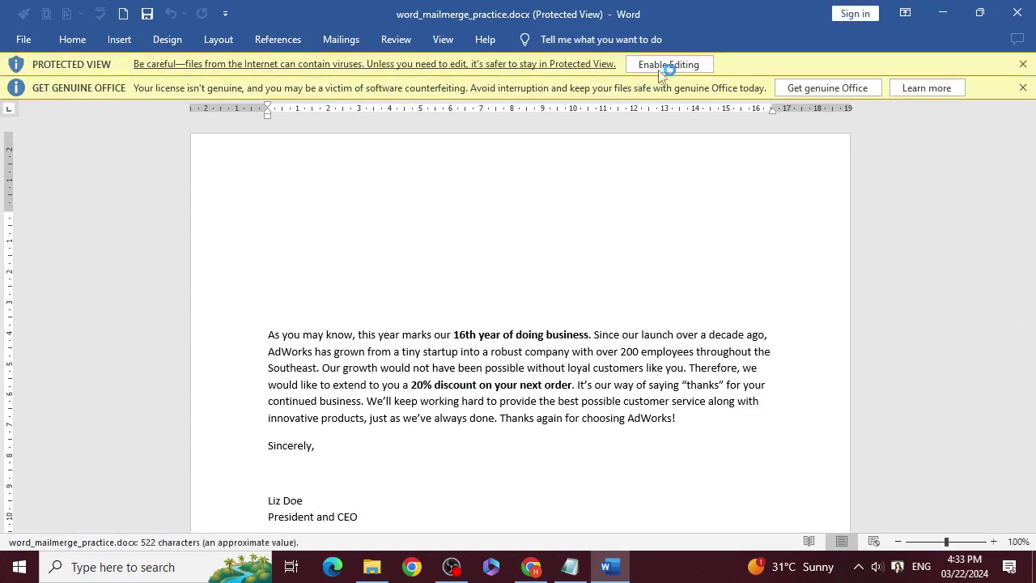
left_click(669, 65)
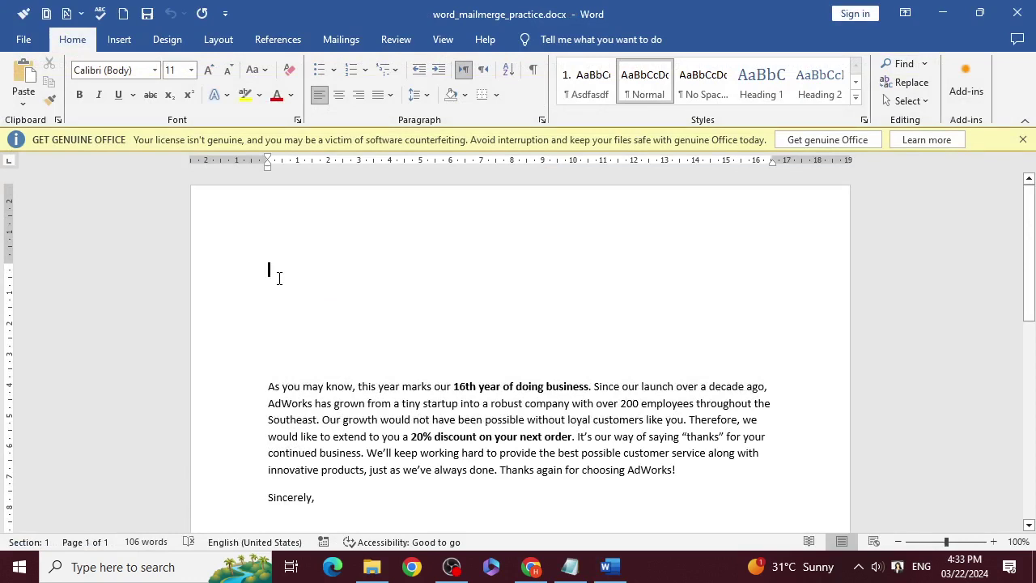
left_click(321, 362)
left_click(276, 238)
Switch to Chrome and read the lesson's instructions for starting the Mail Merge wizard and choosing a document type in Step 1.
left_click(538, 570)
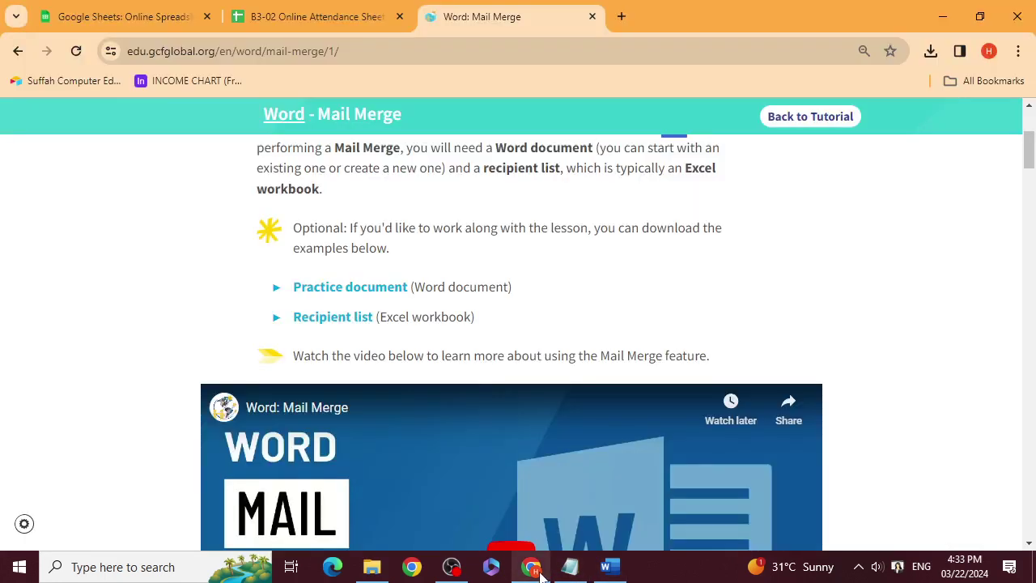
scroll(459, 427, "down", 8)
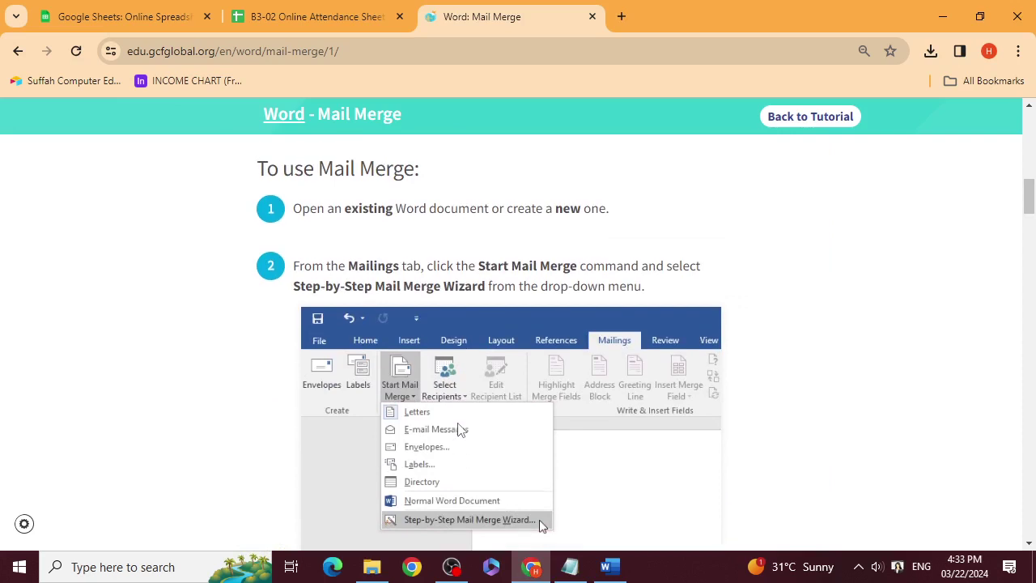
scroll(459, 429, "up", 1)
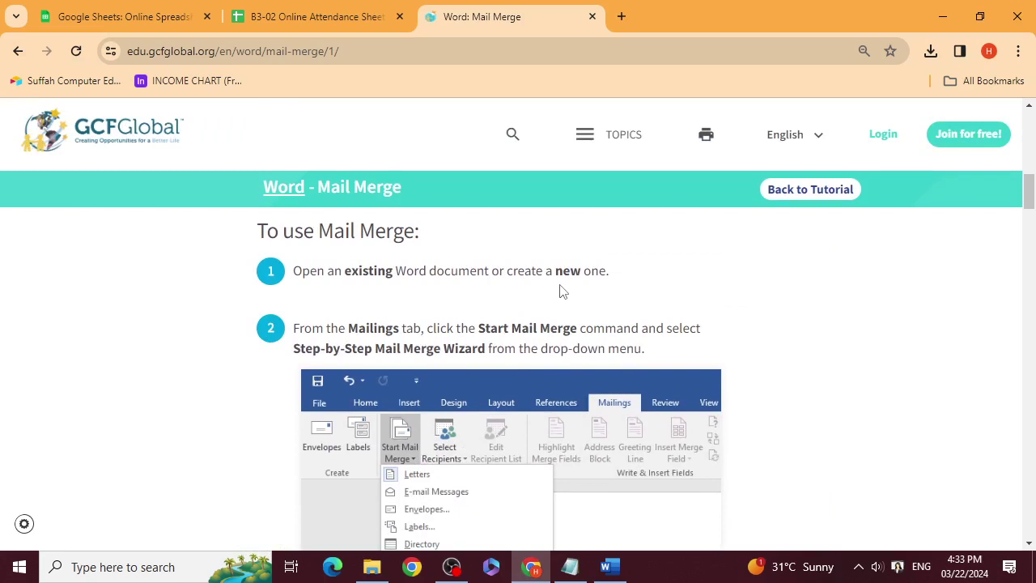
scroll(563, 292, "down", 1)
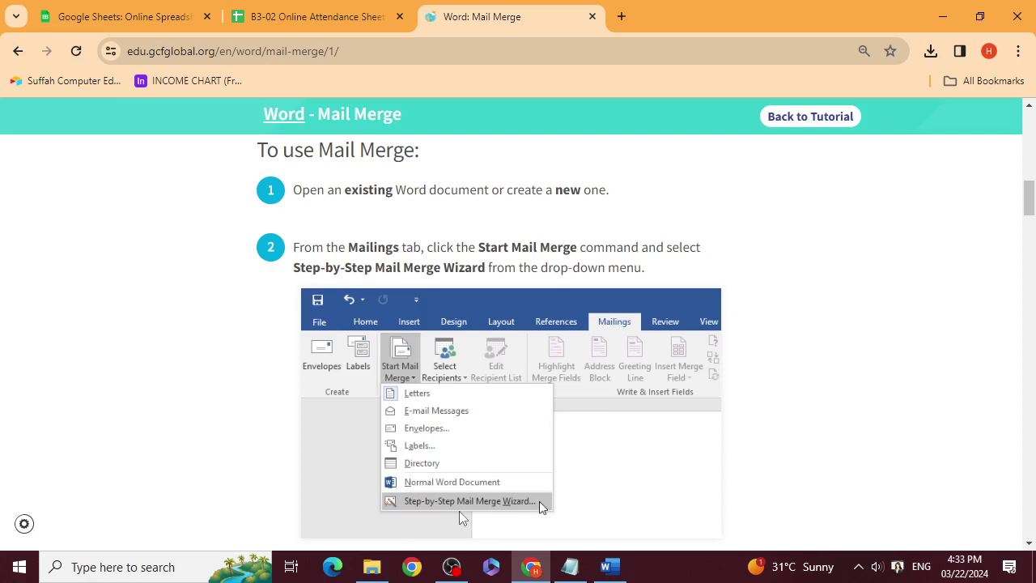
scroll(460, 517, "down", 1)
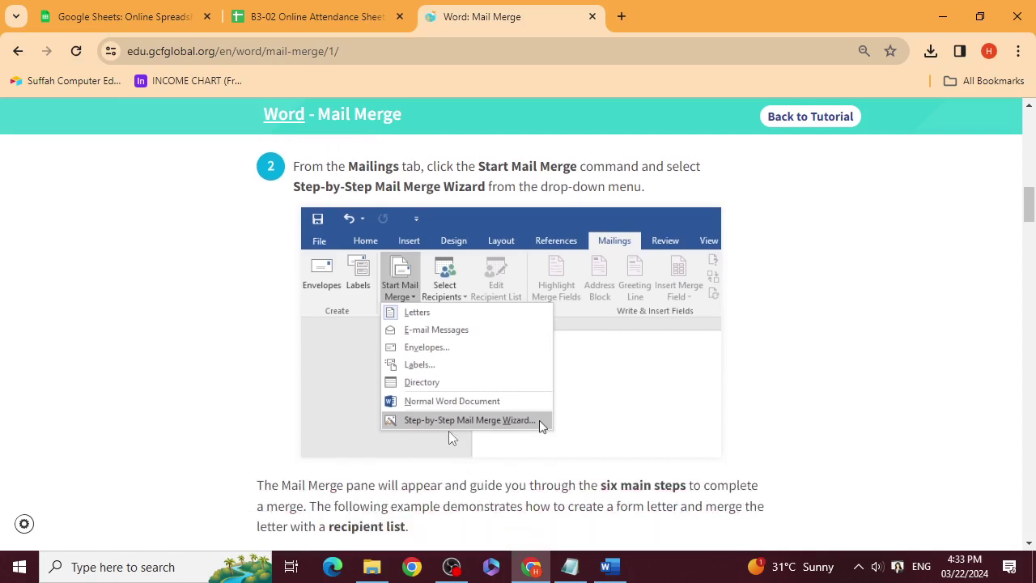
scroll(452, 439, "down", 2)
scroll(452, 438, "down", 3)
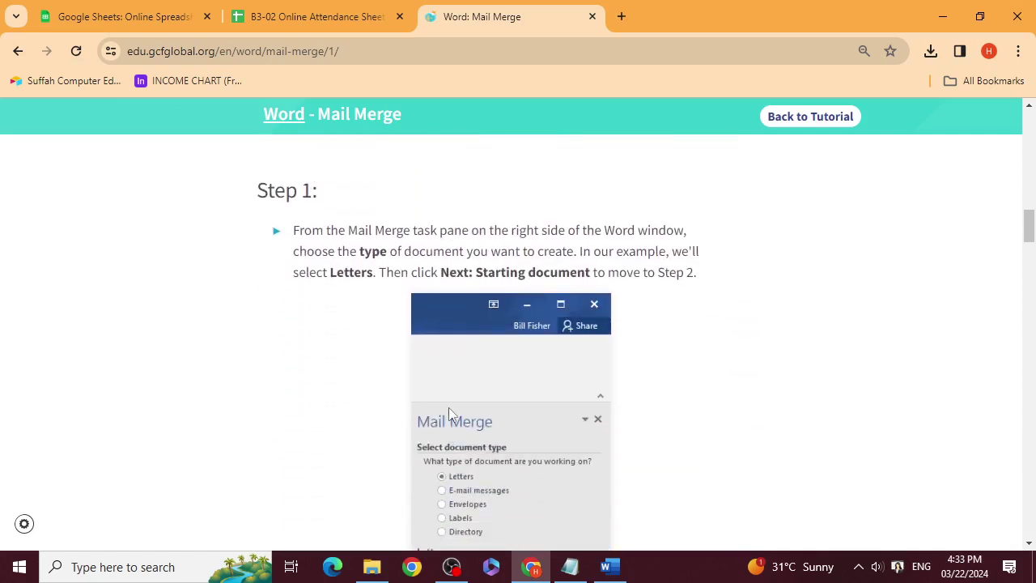
scroll(449, 407, "down", 2)
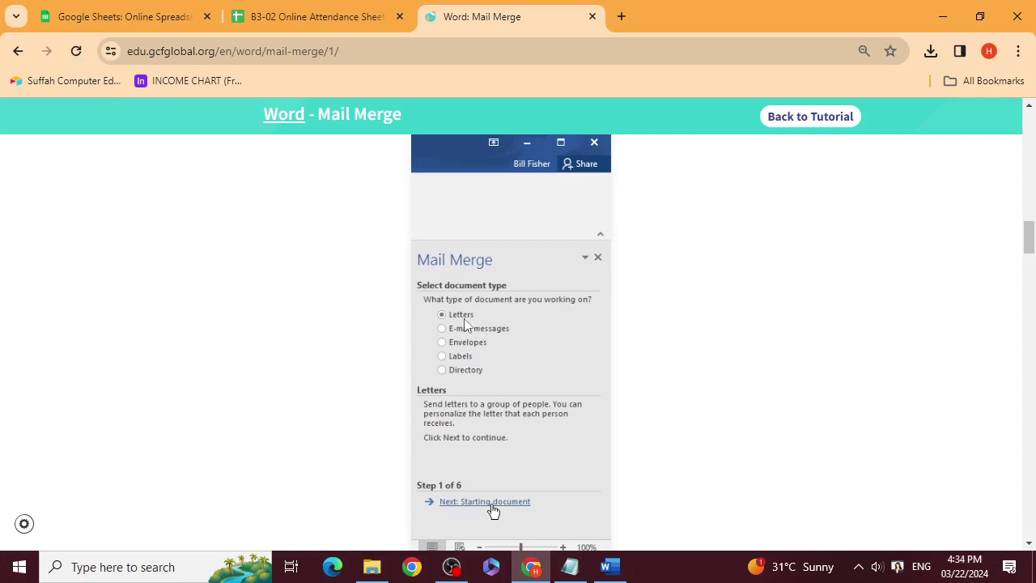
Switch to Word and start the Step-by-Step Mail Merge Wizard for the practice letter.
left_click(611, 565)
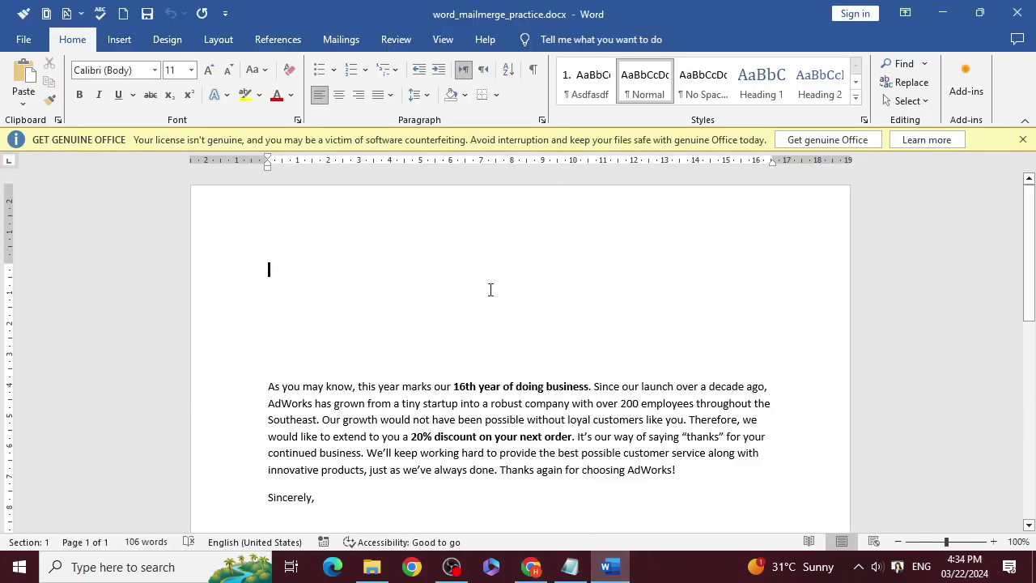
left_click(343, 41)
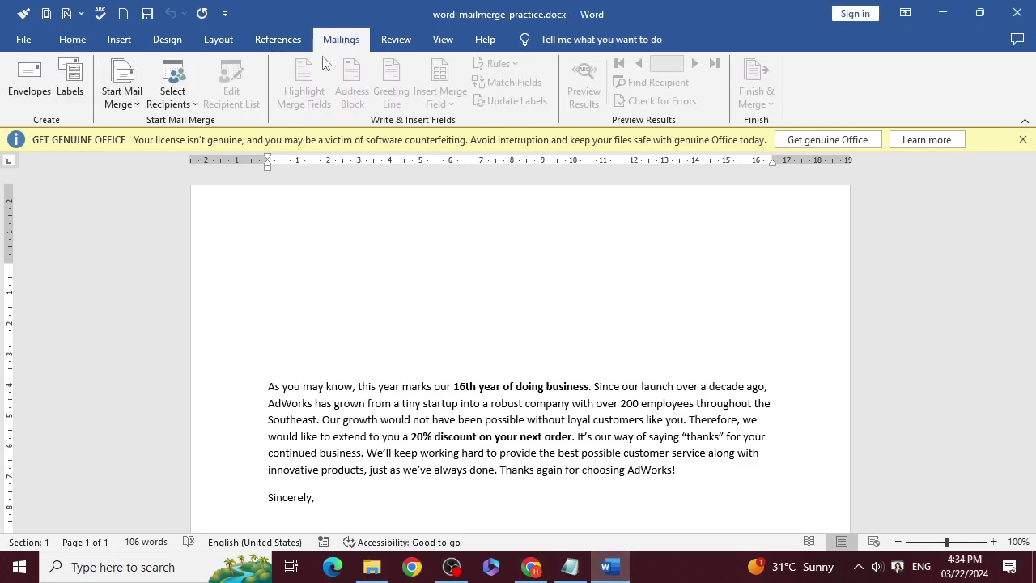
left_click(134, 111)
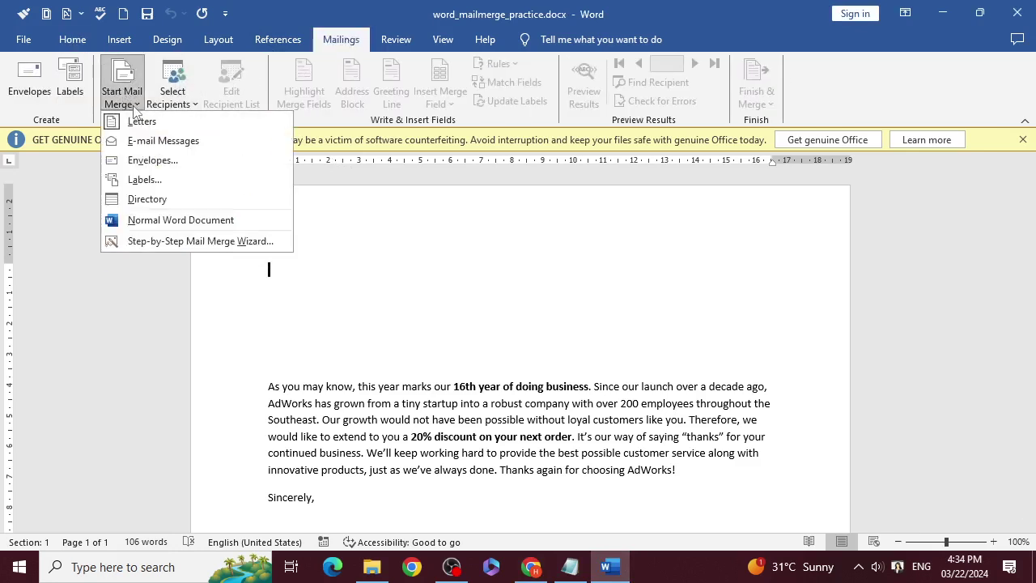
left_click(155, 246)
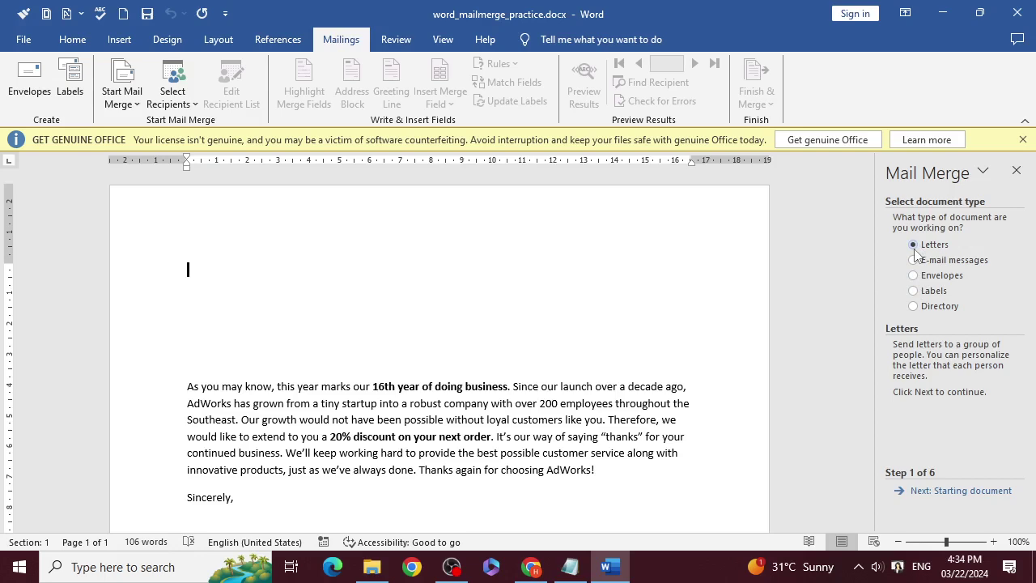
Check the lesson's Step 2 instructions in Chrome, and in Word keep Letters as the document type and advance the wizard to the starting document.
left_click(530, 568)
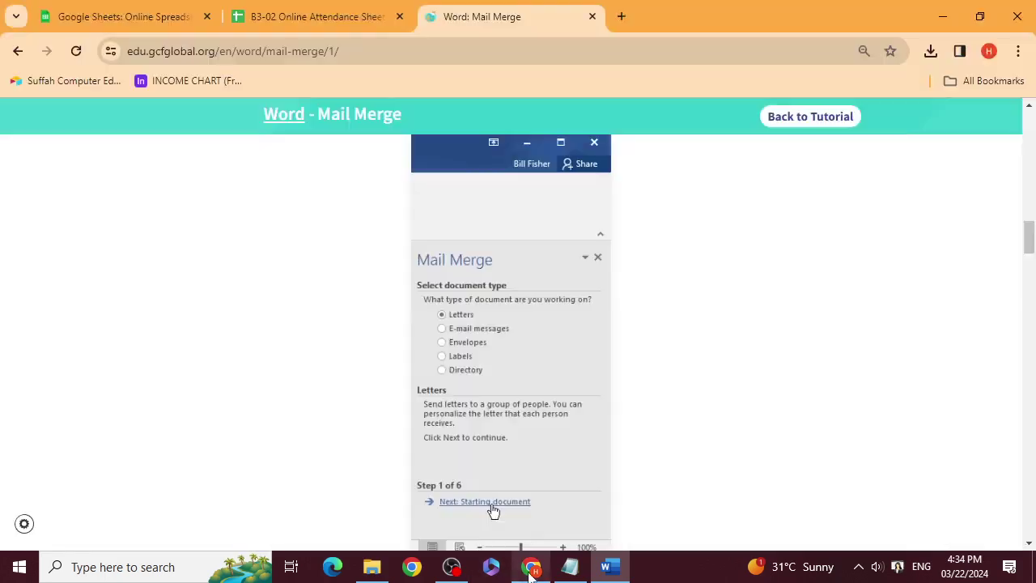
scroll(227, 346, "down", 6)
scroll(227, 345, "up", 1)
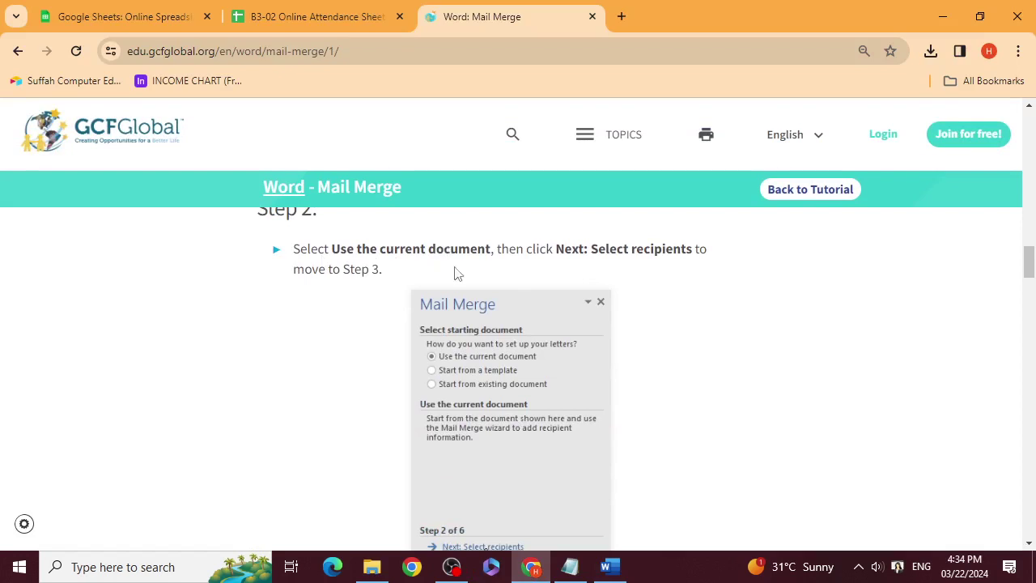
scroll(478, 343, "down", 1)
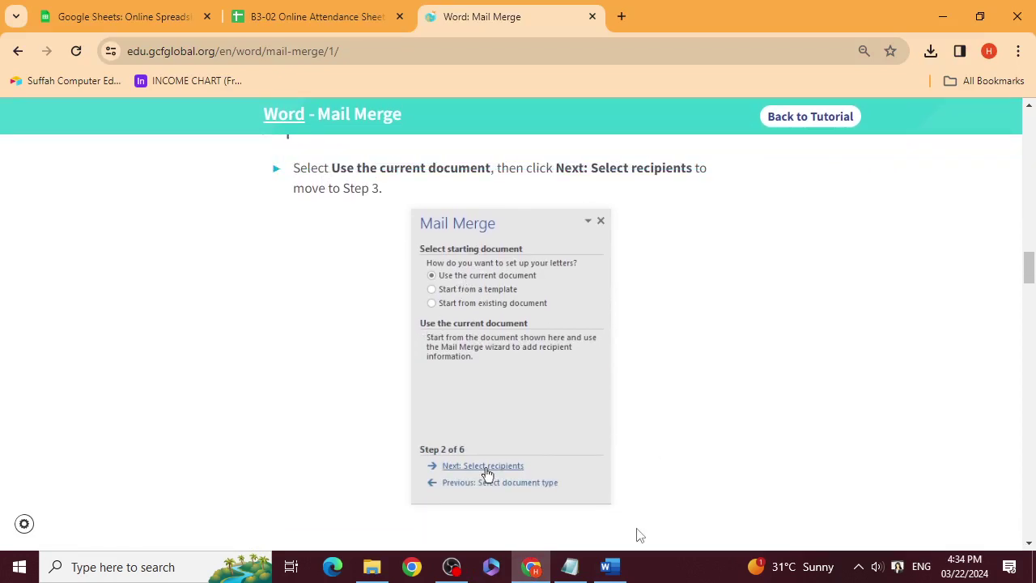
left_click(610, 566)
left_click_drag(408, 367, 511, 419)
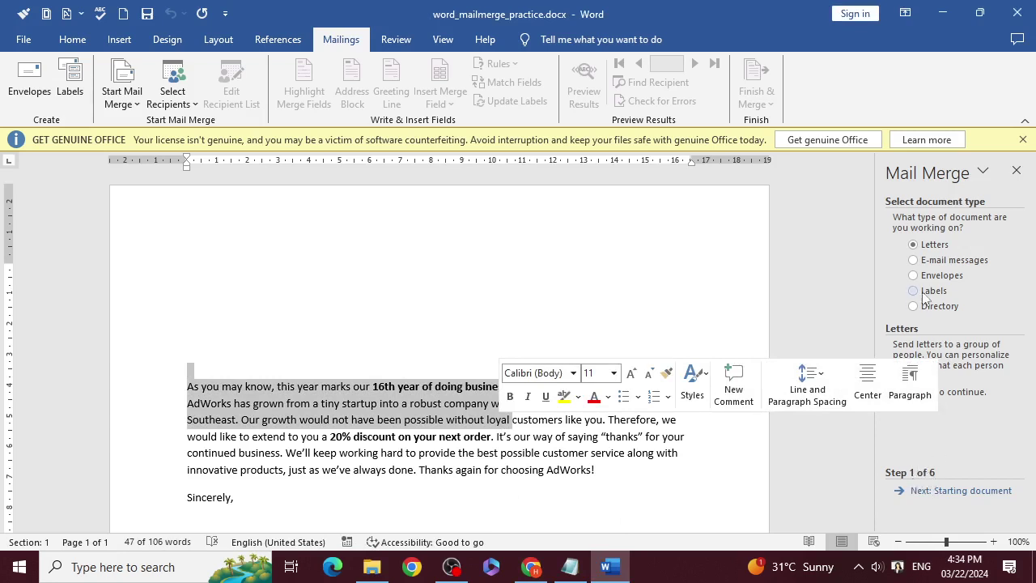
left_click(960, 492)
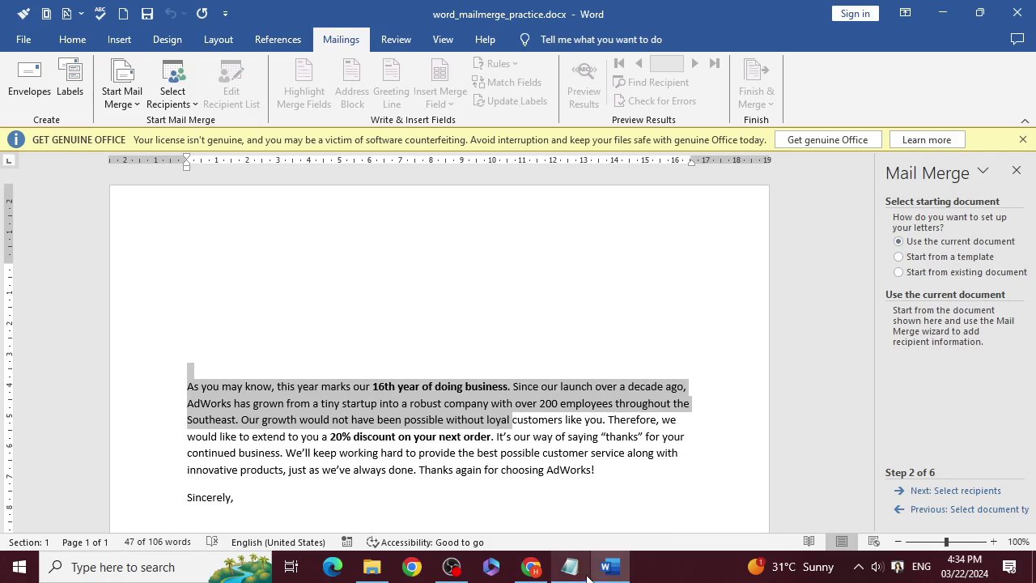
Read the start of the lesson's Step 3 in Chrome, and in Word keep Use the current document and advance the wizard to recipient selection.
left_click(531, 567)
scroll(519, 414, "down", 1)
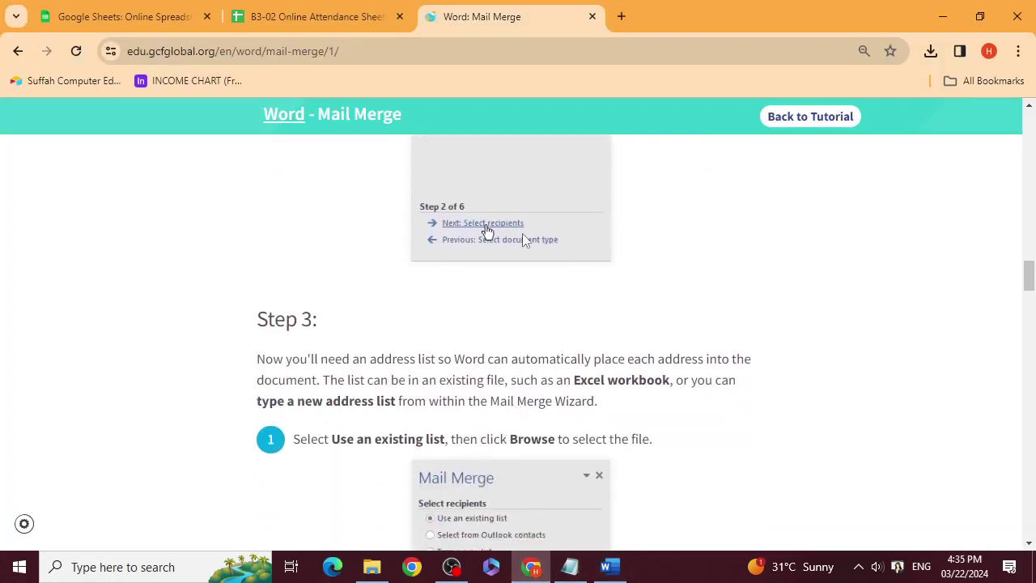
scroll(357, 267, "down", 2)
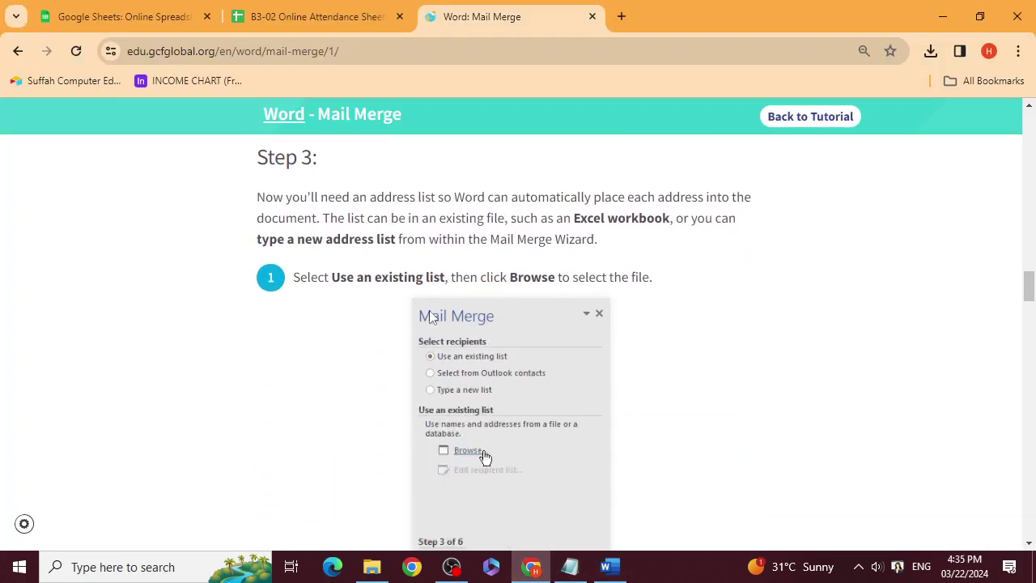
scroll(357, 267, "up", 3)
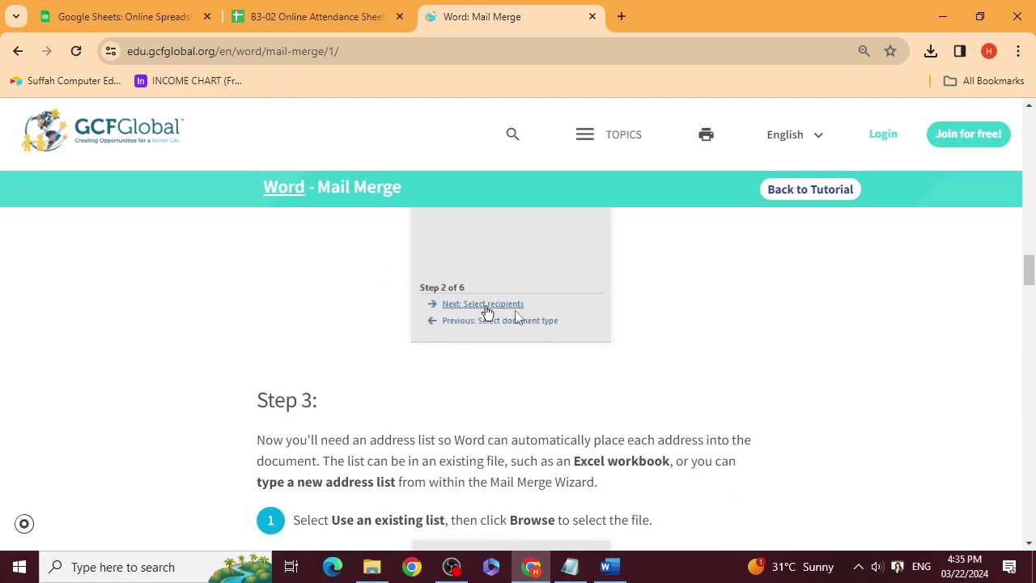
scroll(238, 343, "down", 3)
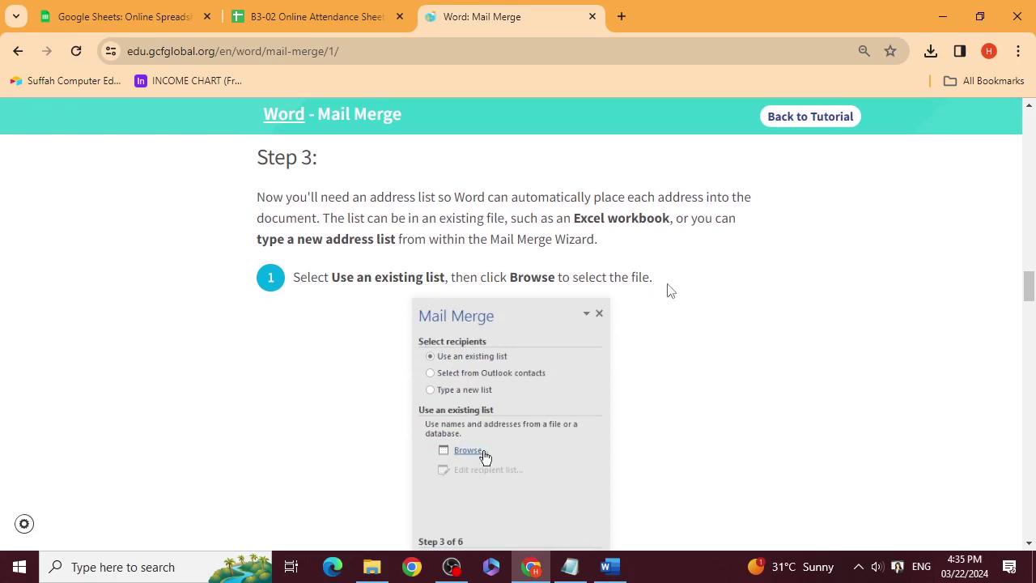
left_click(610, 567)
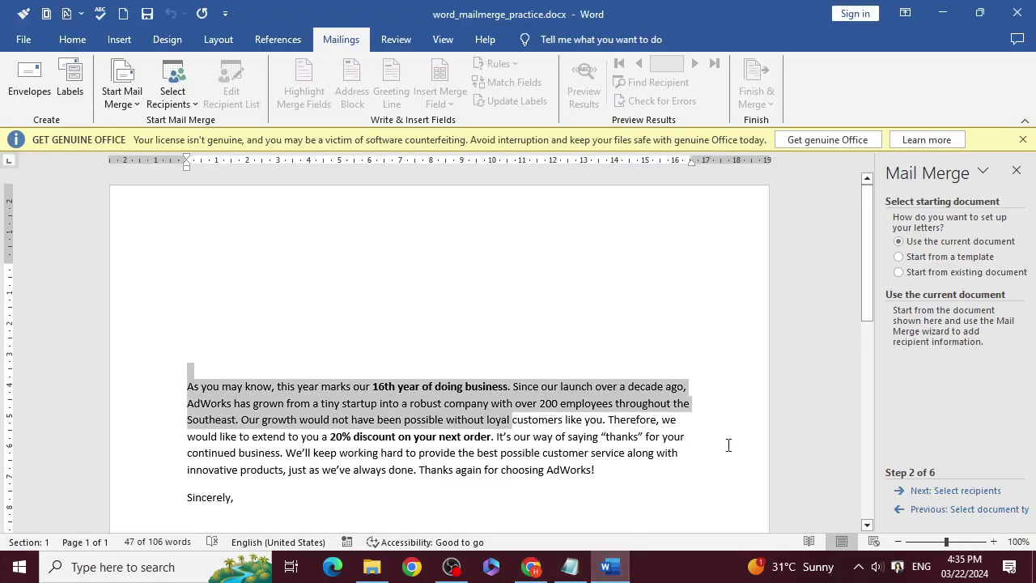
left_click(971, 491)
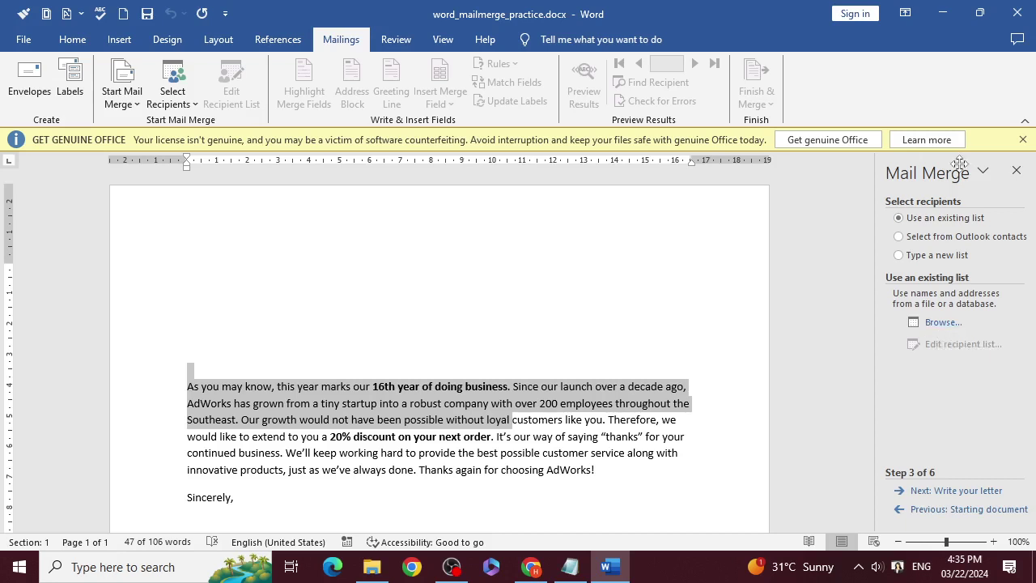
Load word_mailmerge_practice.xlsx from Downloads as the existing recipient list, using the Sheet1$ table with column headers and all recipients selected.
left_click(947, 324)
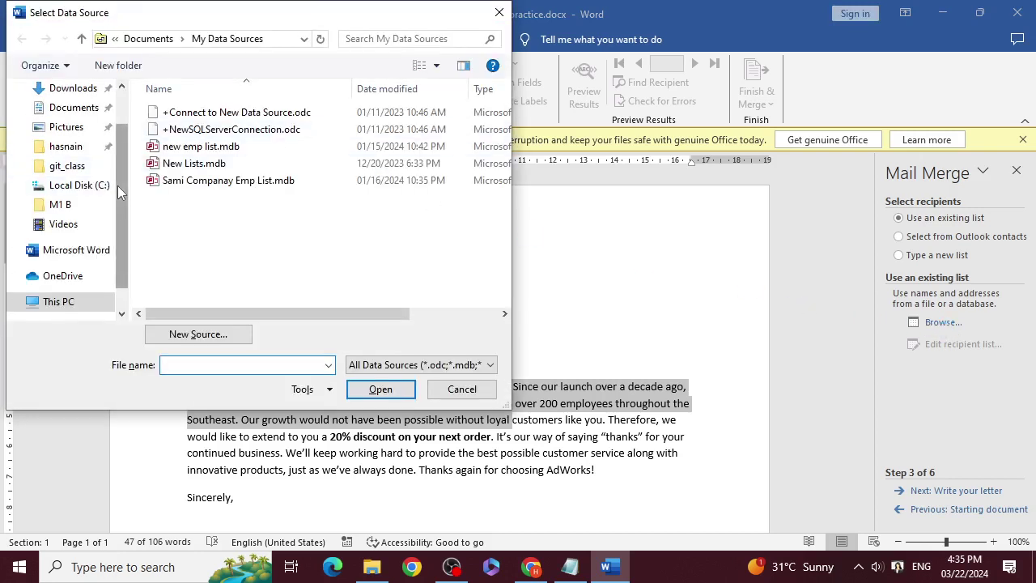
scroll(89, 161, "up", 1)
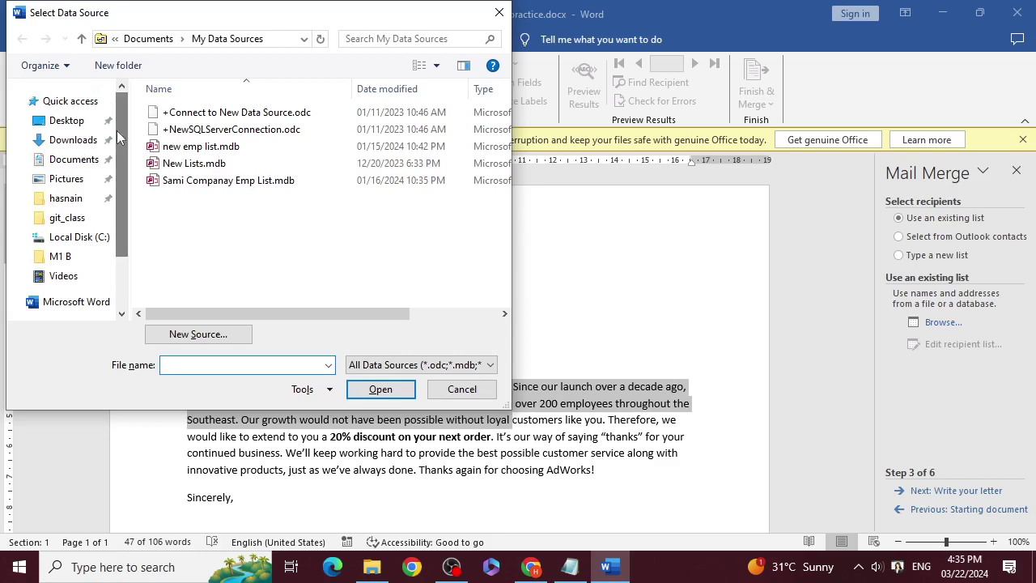
left_click(61, 141)
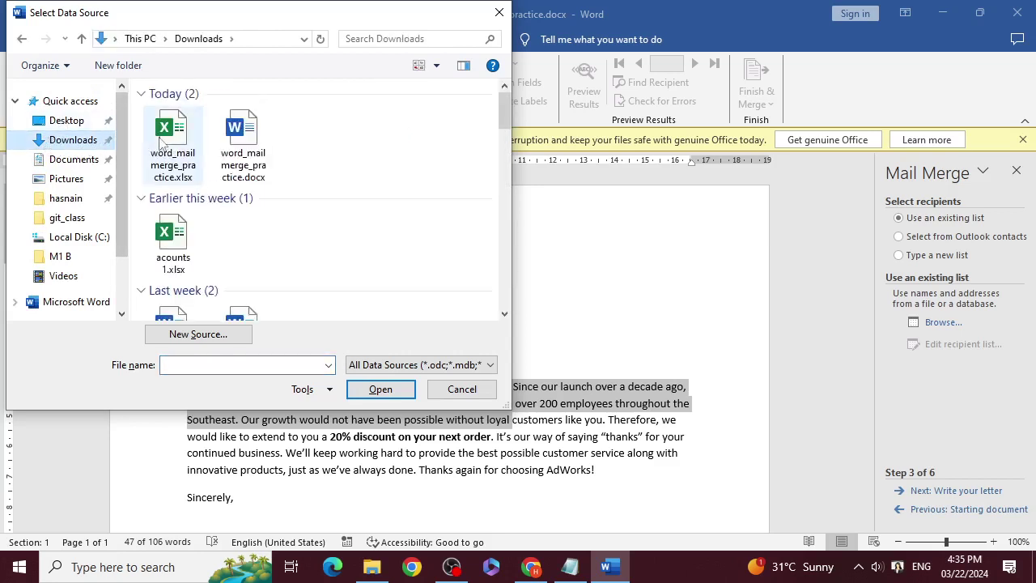
left_click(172, 143)
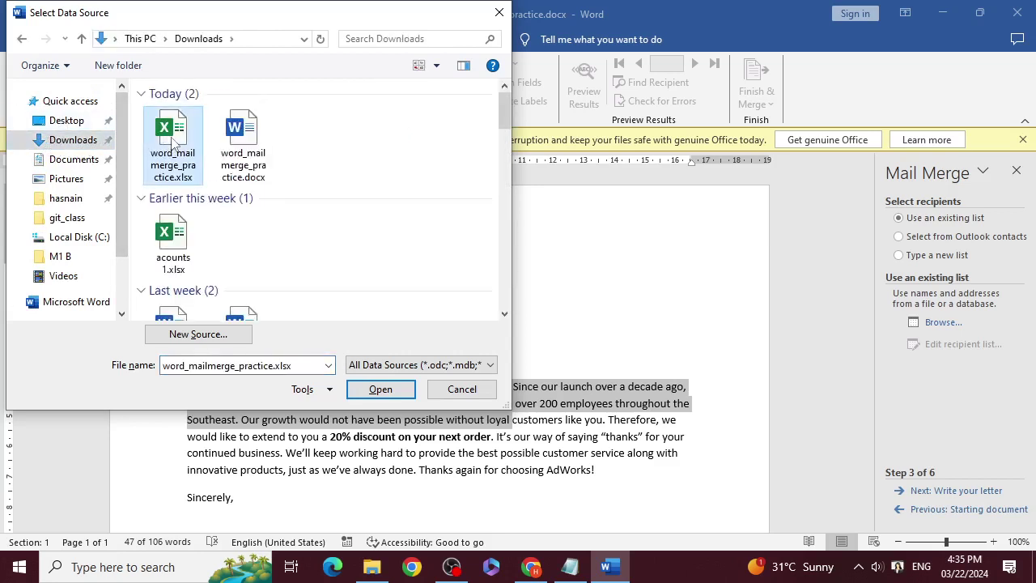
right_click(172, 143)
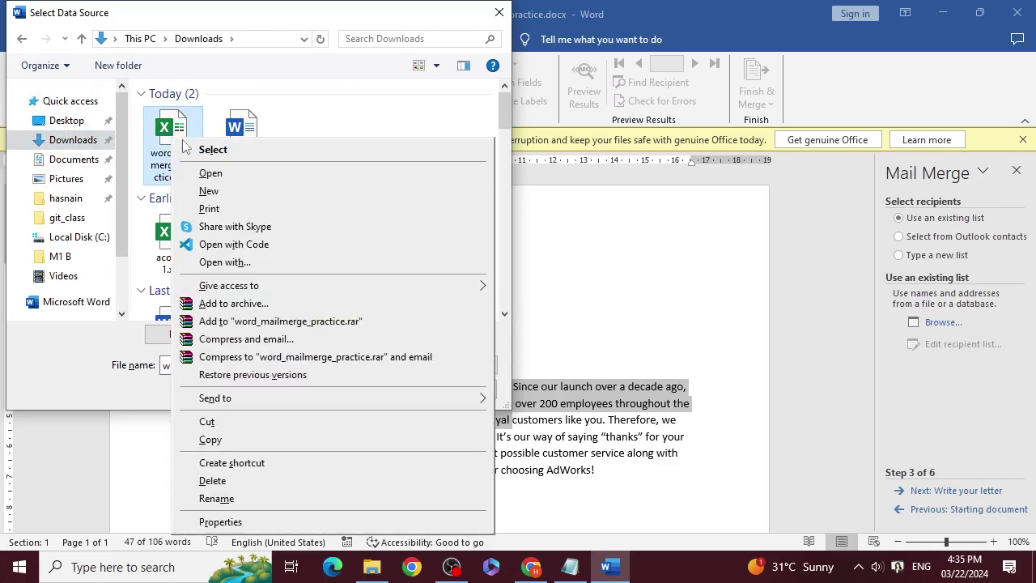
left_click(307, 109)
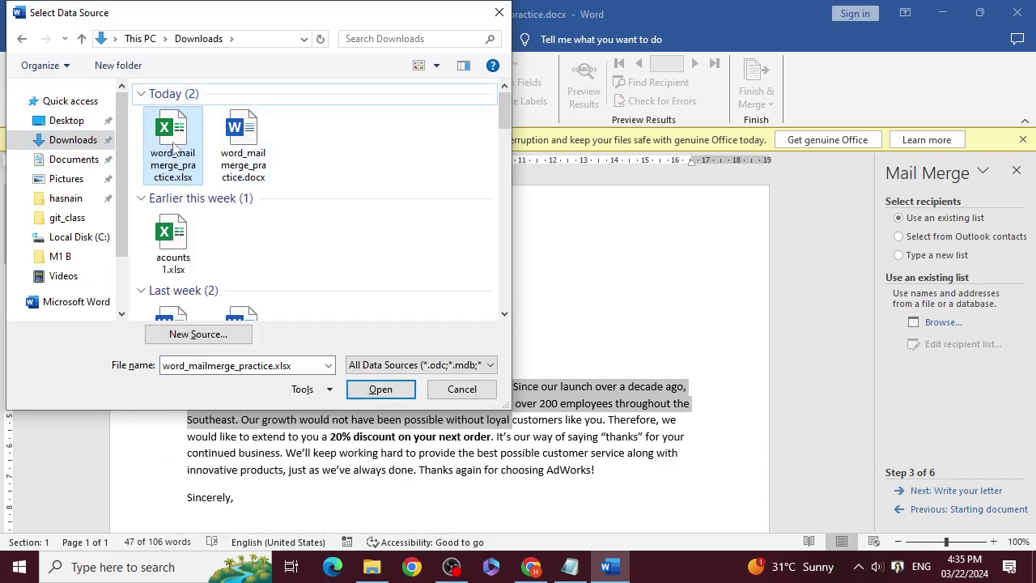
left_click(362, 386)
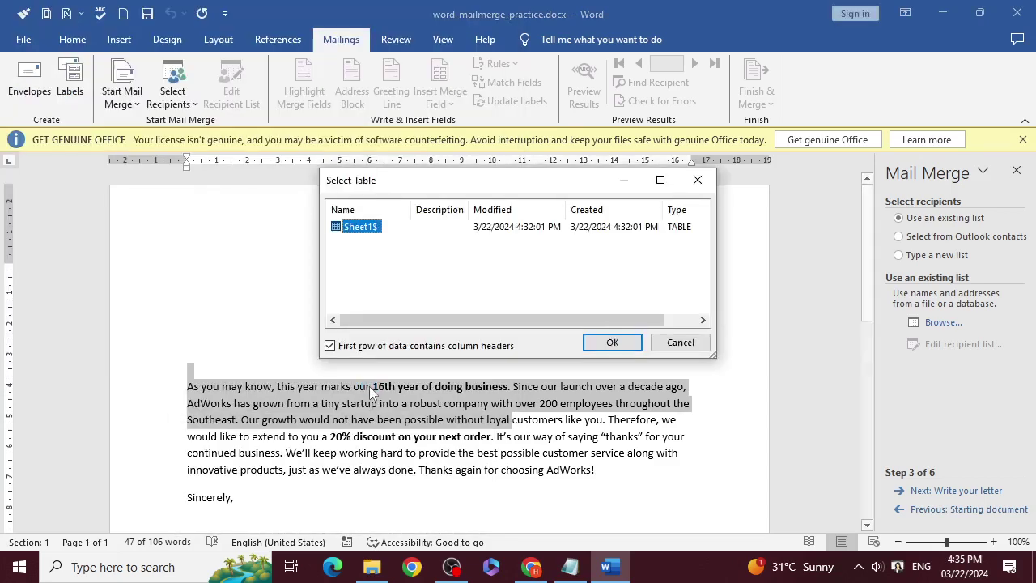
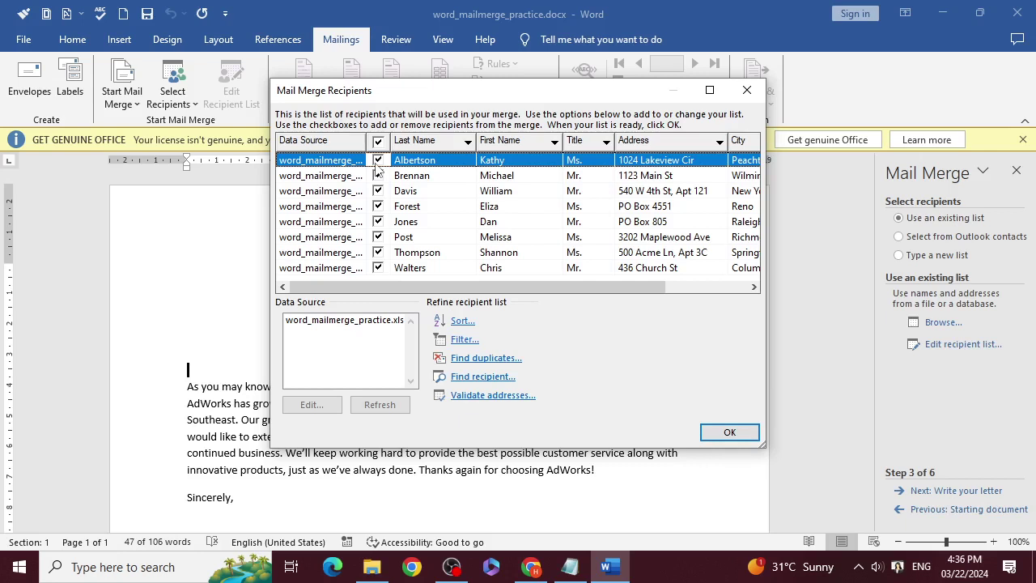
left_click(378, 144)
Review the lesson's remaining Step 3 instructions in Chrome, and accept the list with all recipients included in Word.
left_click(531, 569)
scroll(328, 289, "down", 5)
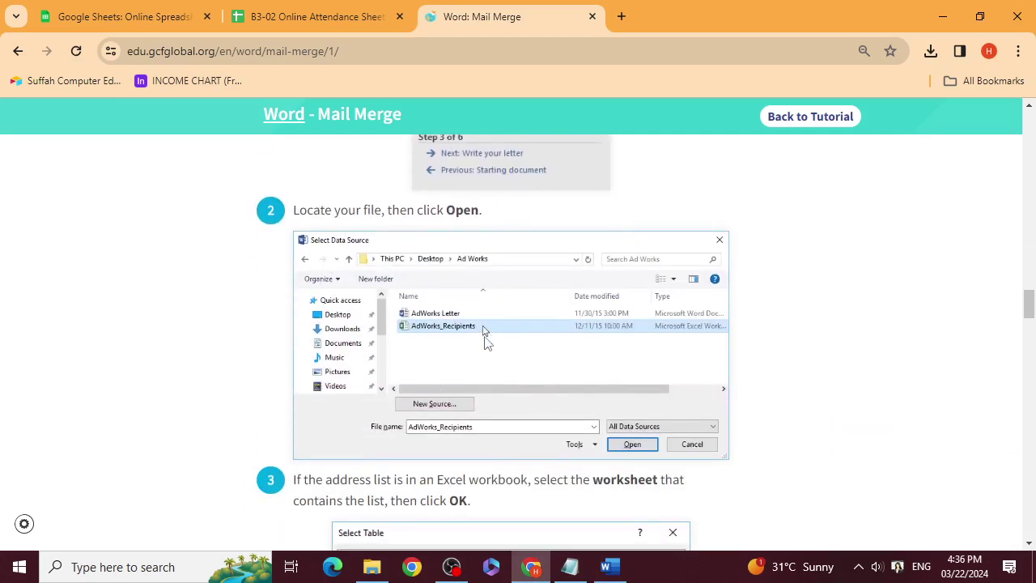
scroll(591, 430, "down", 3)
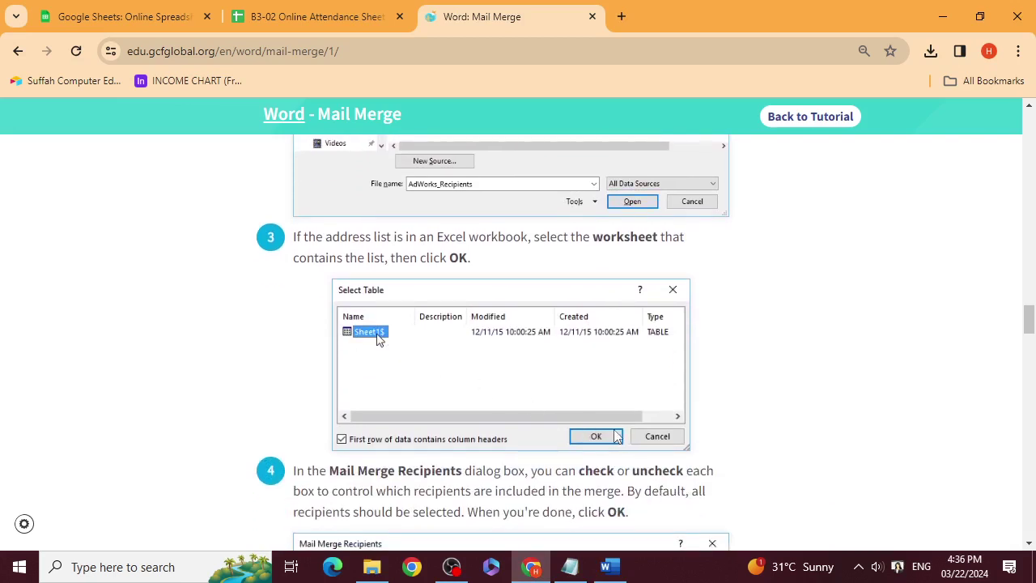
scroll(591, 421, "down", 3)
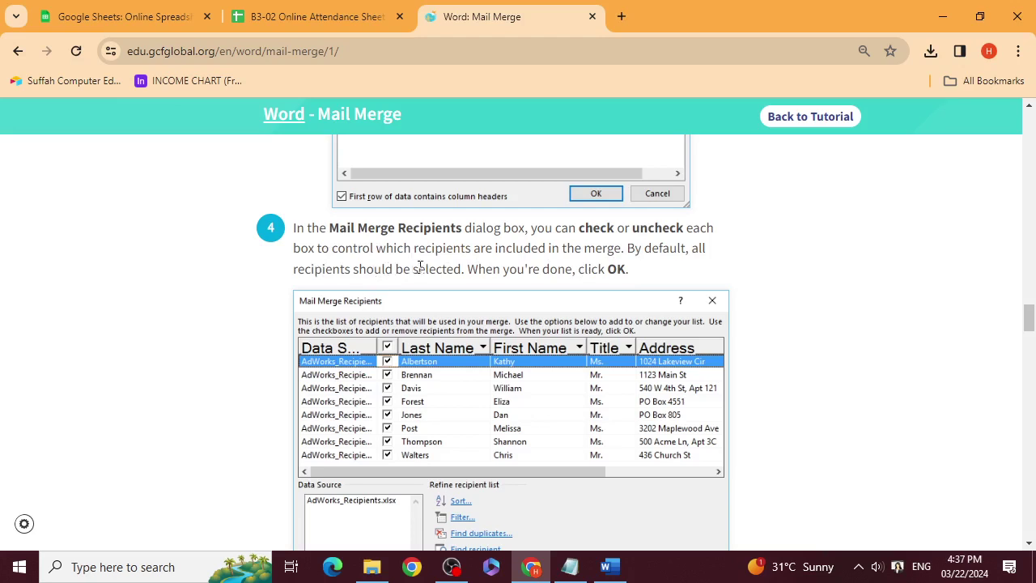
scroll(458, 417, "down", 1)
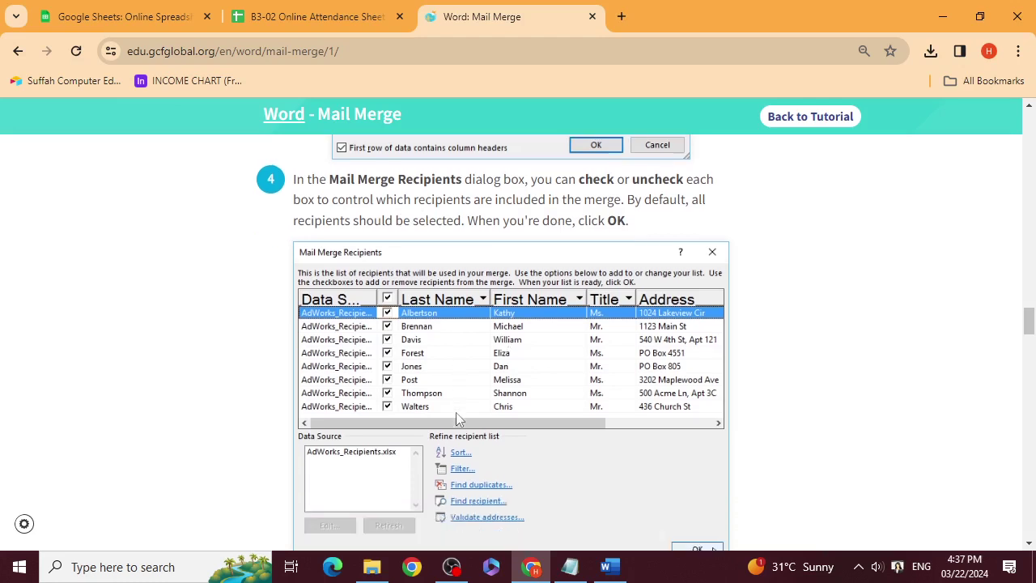
scroll(457, 417, "down", 2)
scroll(684, 433, "down", 3)
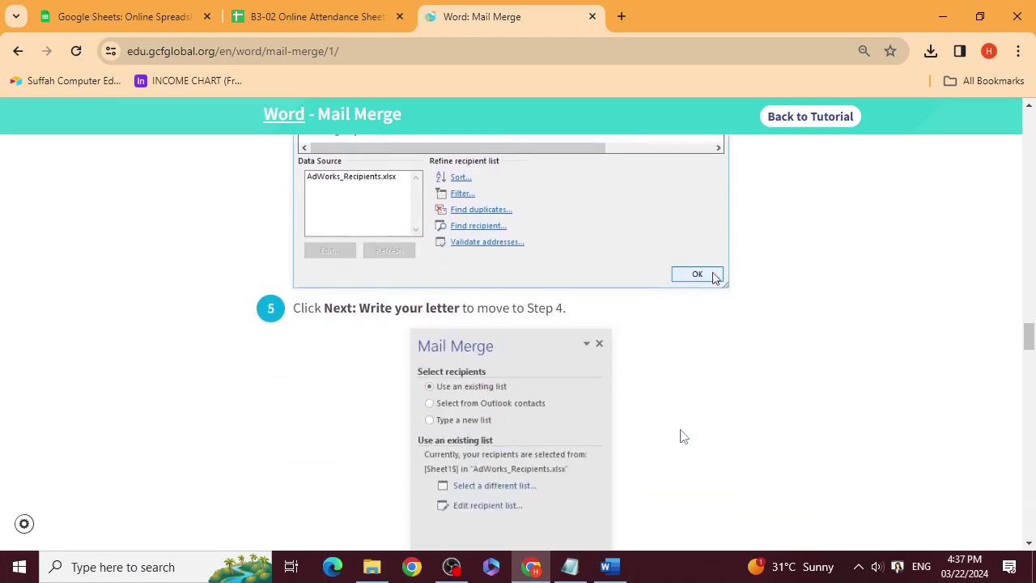
scroll(717, 361, "down", 3)
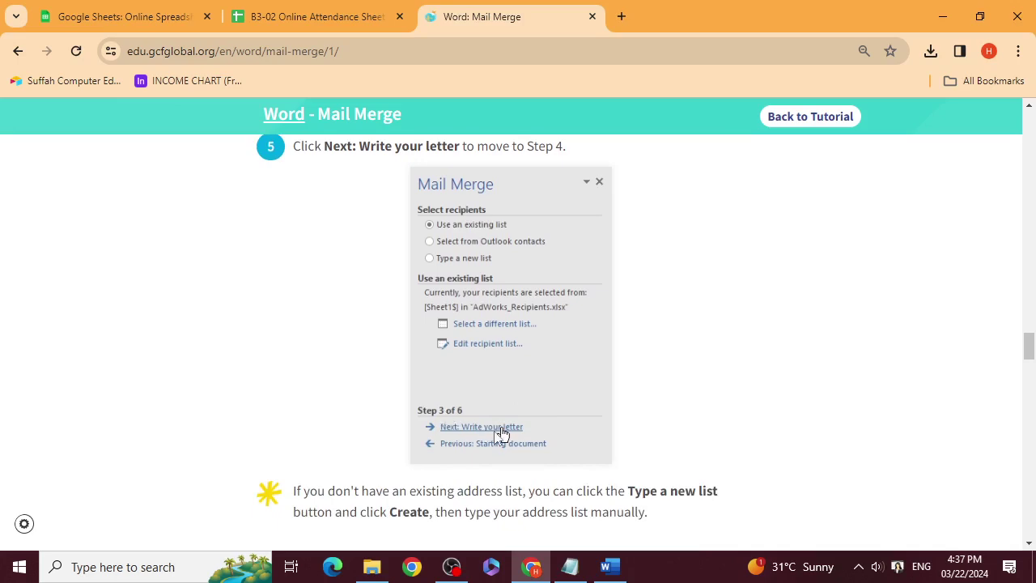
left_click(609, 566)
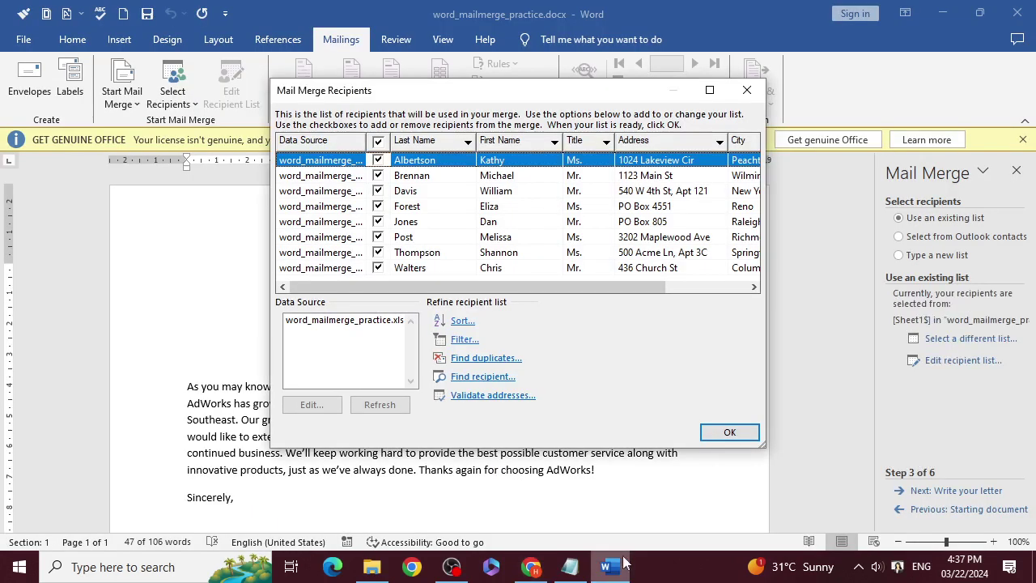
left_click(729, 432)
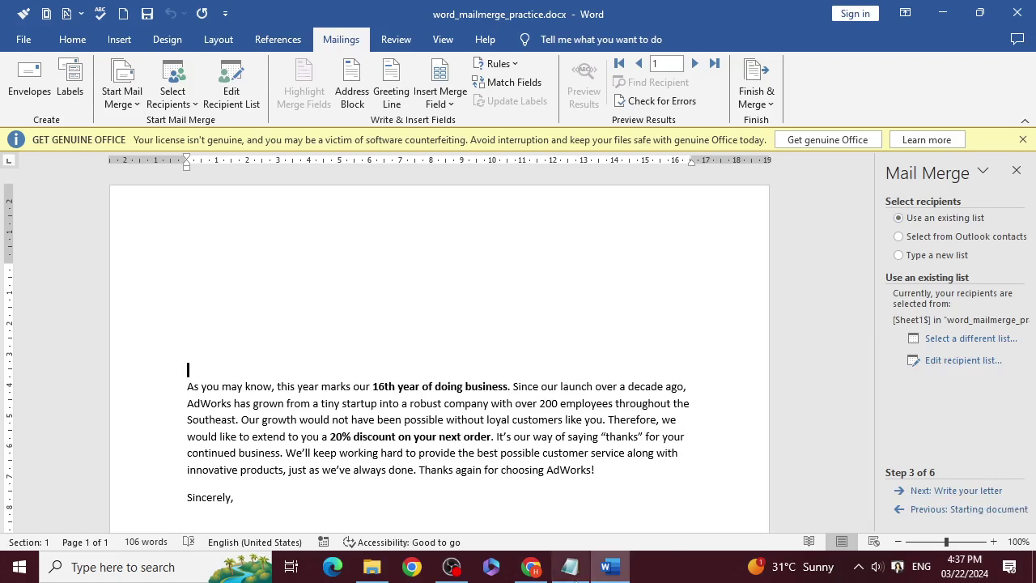
Check the end of the lesson's Step 3 in Chrome, and in Word advance the wizard to writing the letter.
left_click(545, 577)
scroll(502, 462, "up", 5)
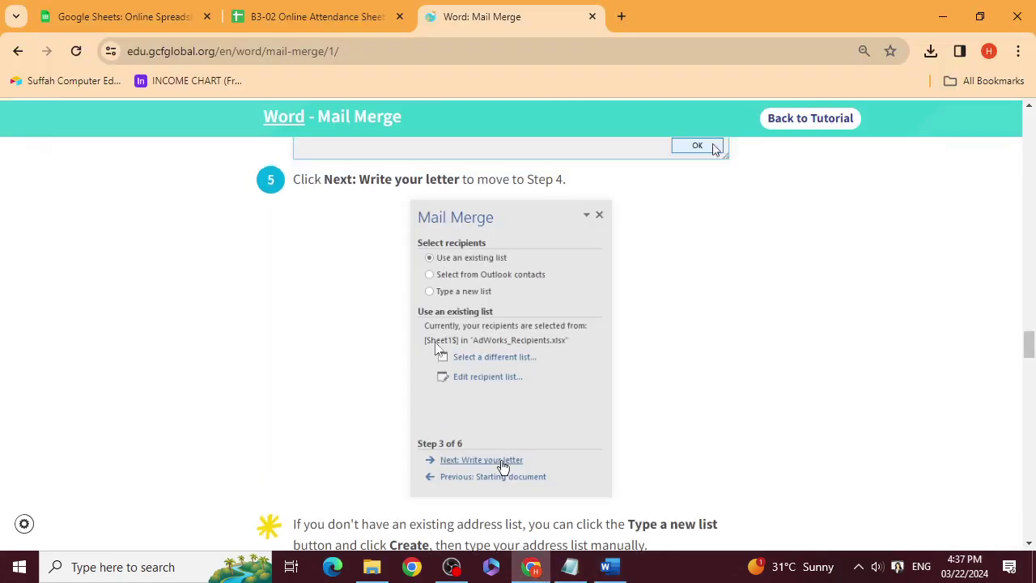
scroll(431, 349, "down", 5)
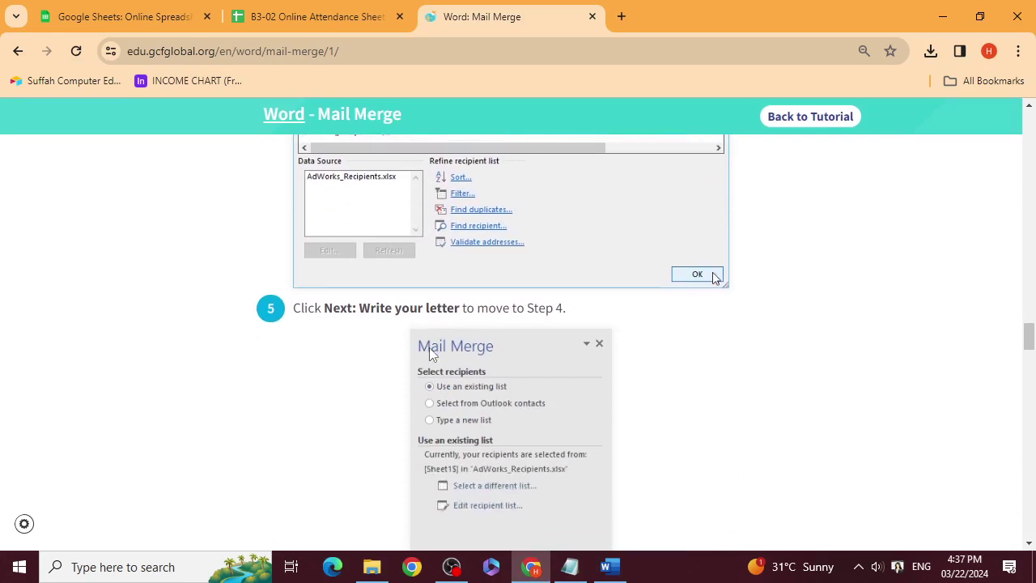
scroll(420, 473, "down", 1)
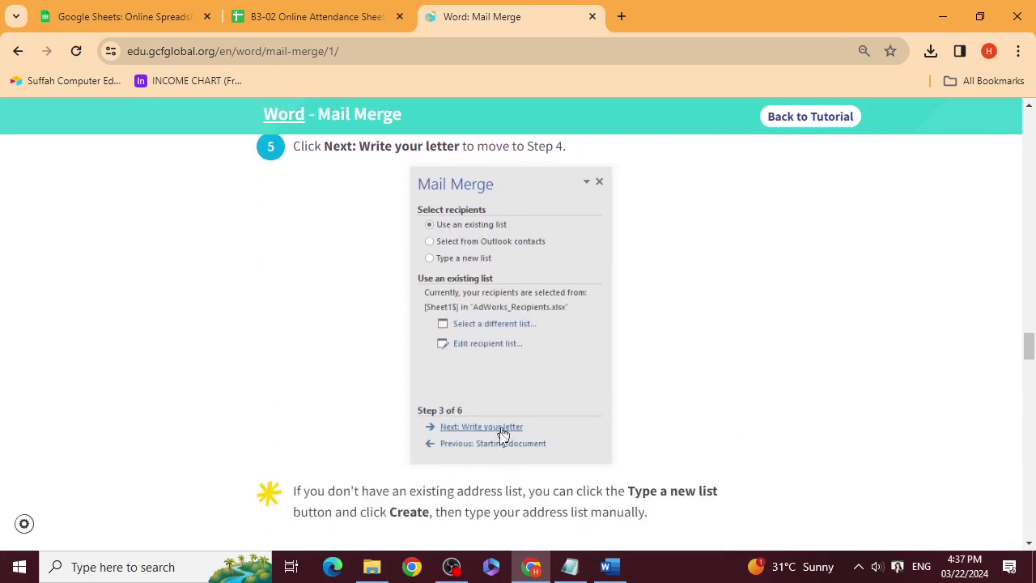
scroll(506, 437, "down", 3)
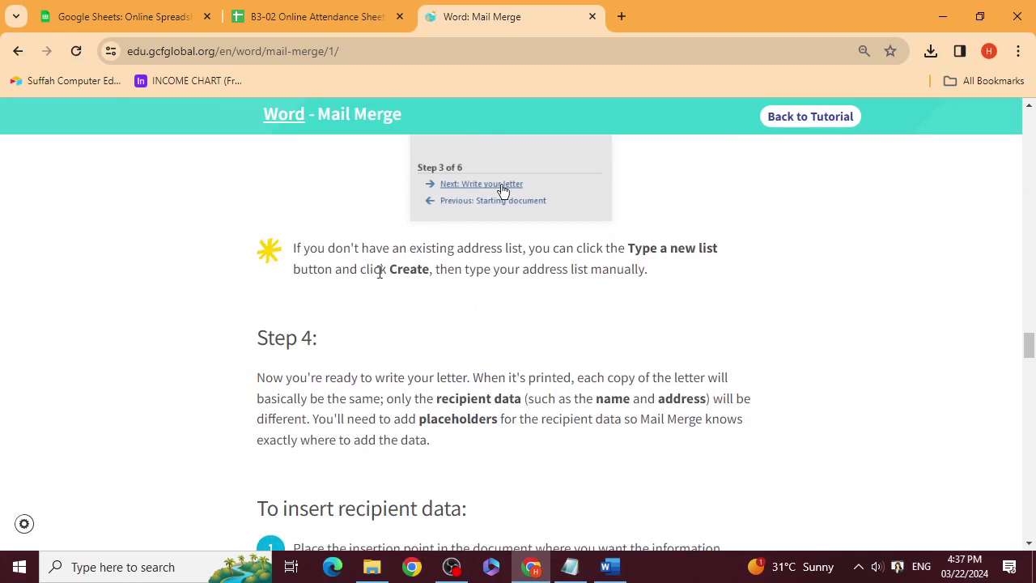
left_click(627, 570)
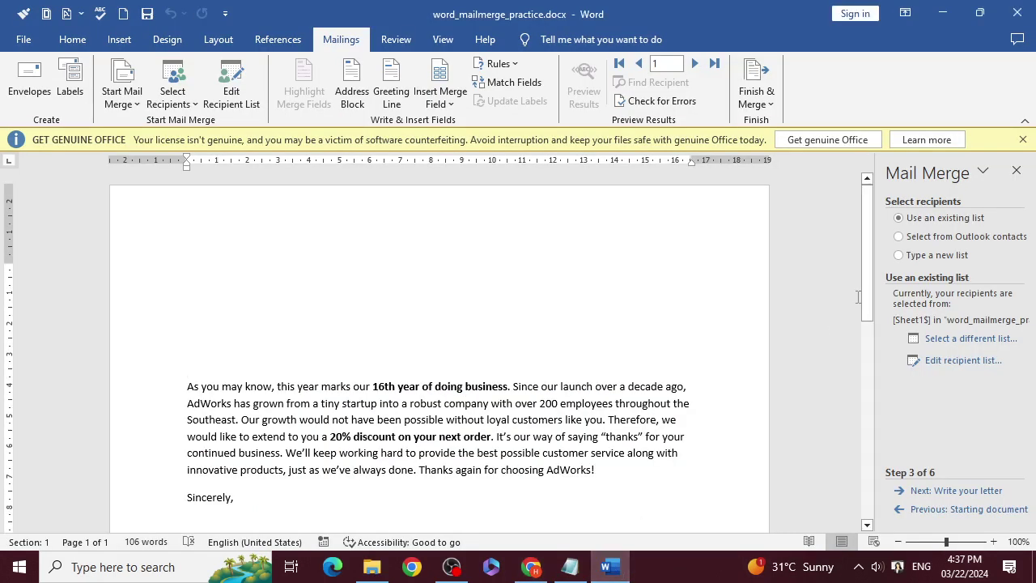
left_click(958, 492)
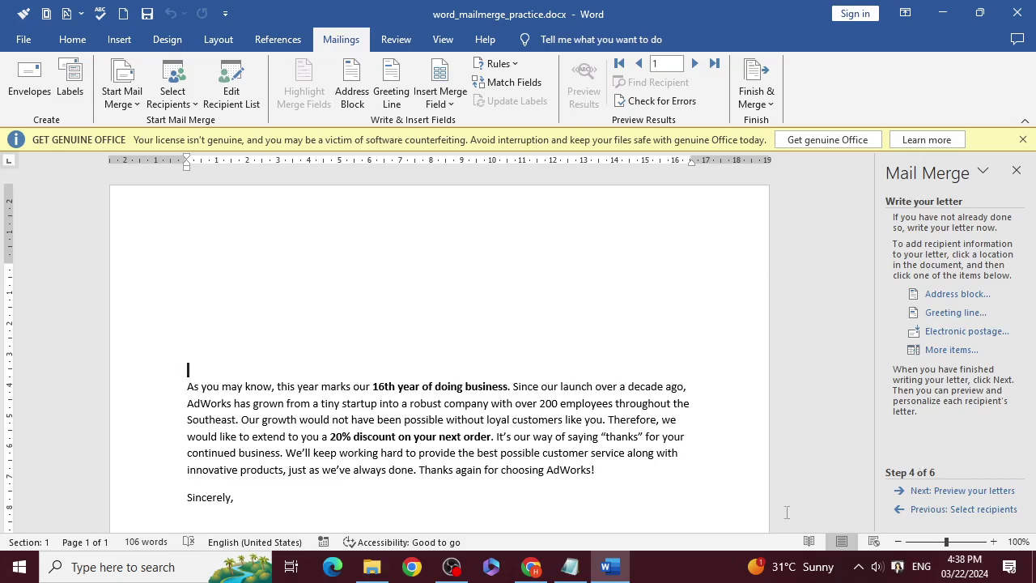
Examine in Chrome the lesson's sample finished letter and the Step 4 instructions for inserting address block and greeting line placeholders.
key("alt+Tab")
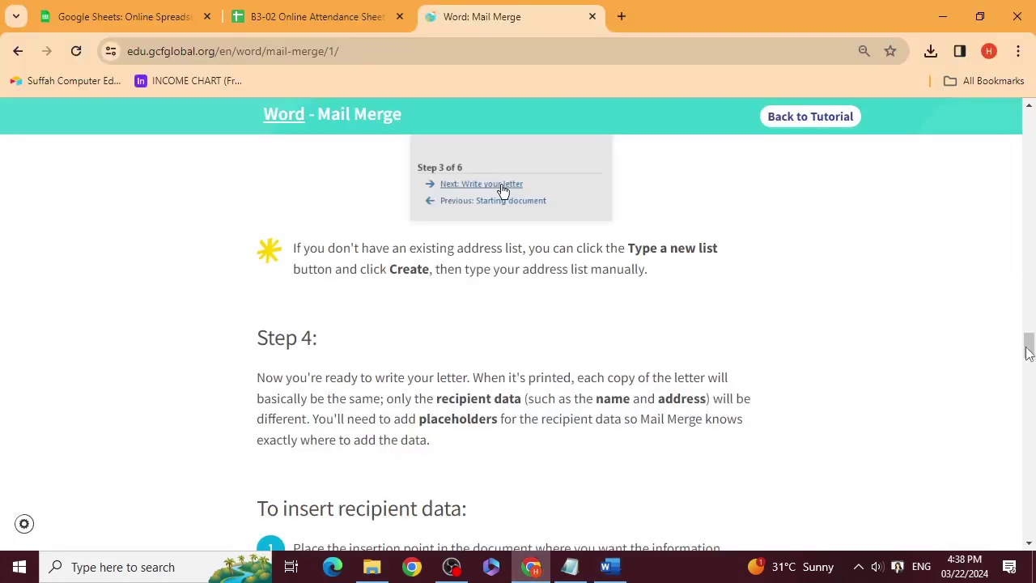
scroll(1024, 348, "down", 15)
scroll(745, 331, "down", 10)
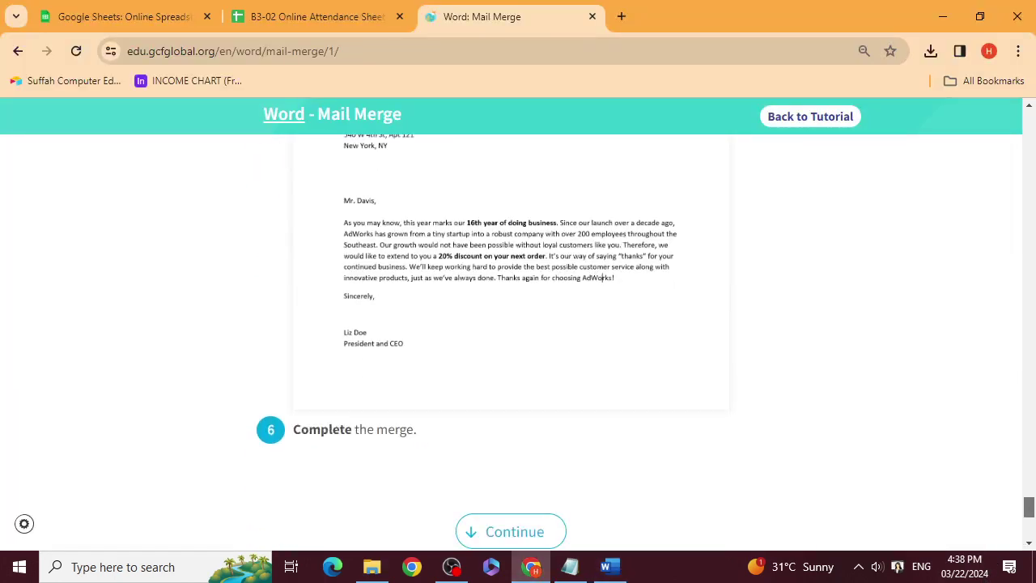
scroll(715, 370, "up", 3)
scroll(669, 369, "down", 1)
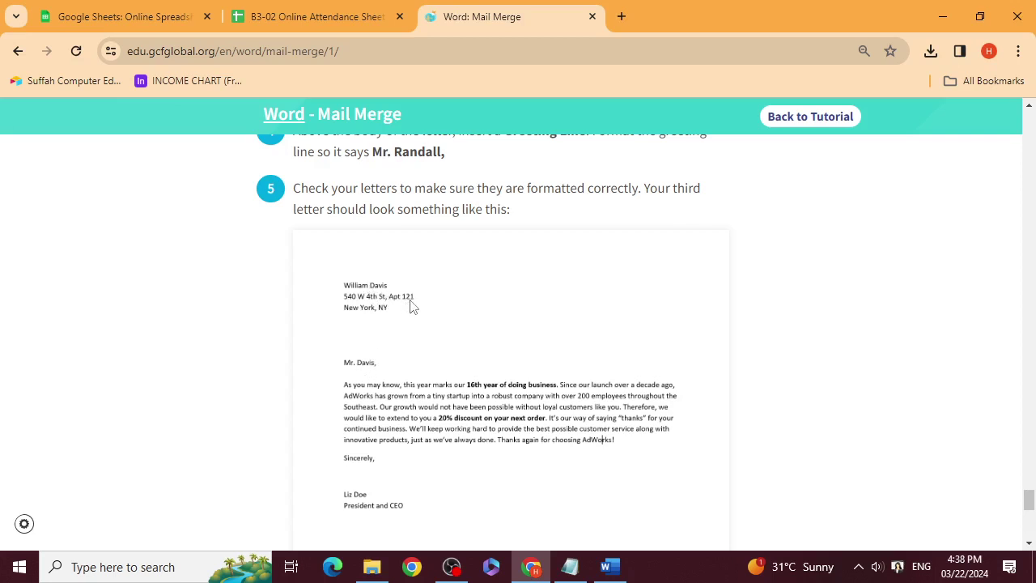
scroll(417, 360, "down", 8)
scroll(420, 354, "up", 10)
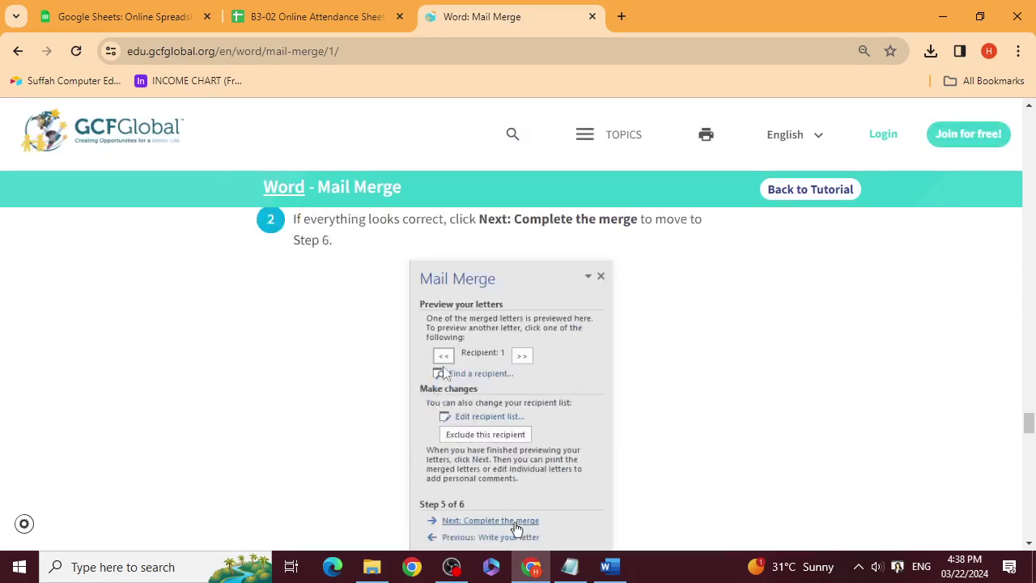
scroll(530, 362, "up", 4)
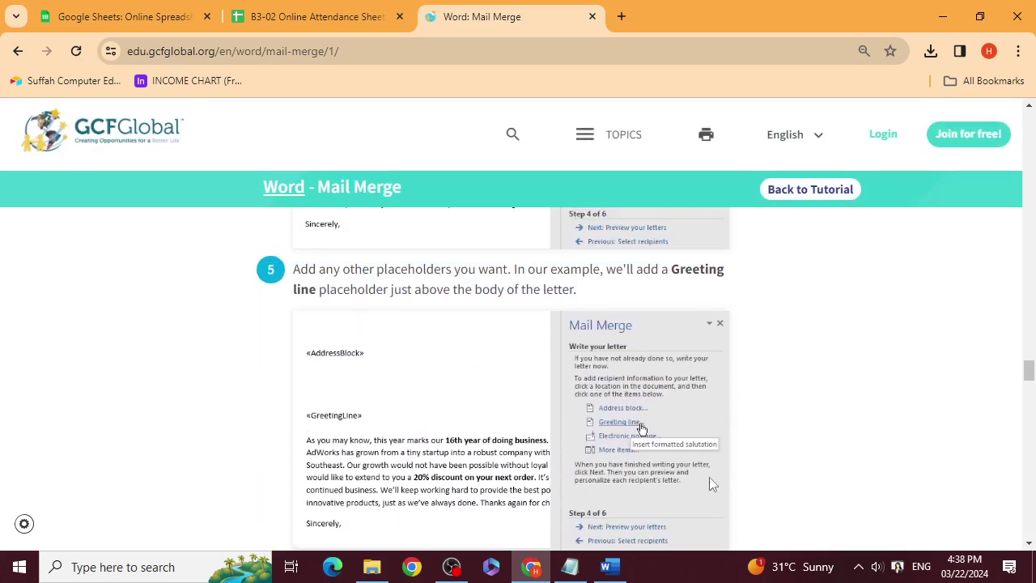
scroll(582, 379, "up", 4)
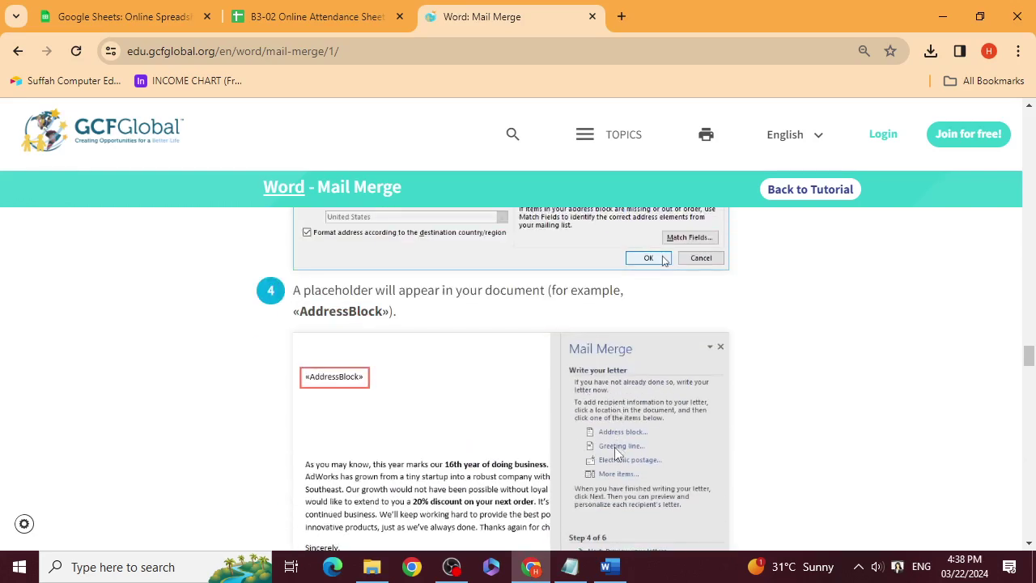
scroll(615, 455, "up", 2)
scroll(566, 470, "down", 2)
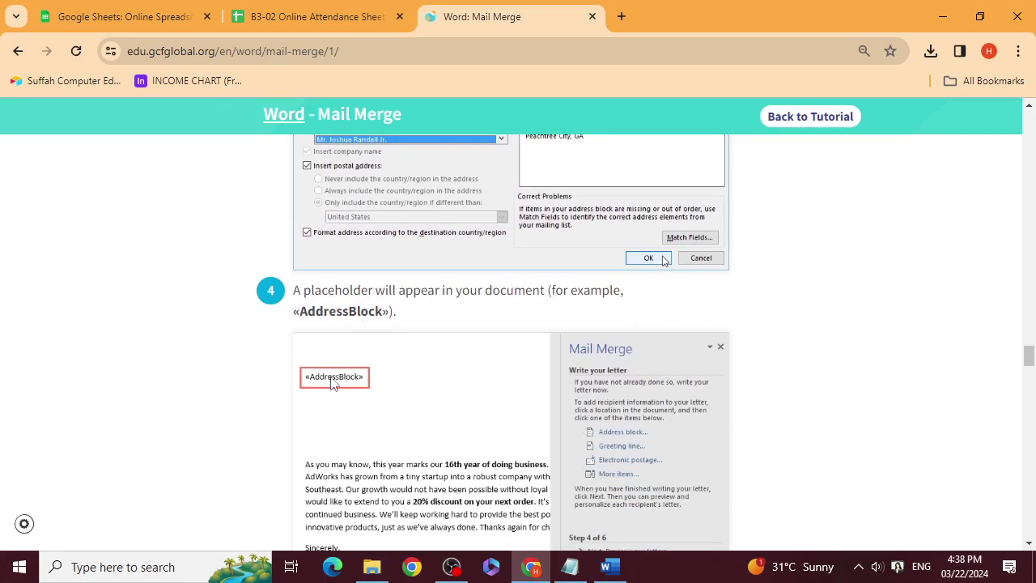
In Word, insert an address block above the letter body, using the full name with title and suffix plus the postal address.
left_click(609, 567)
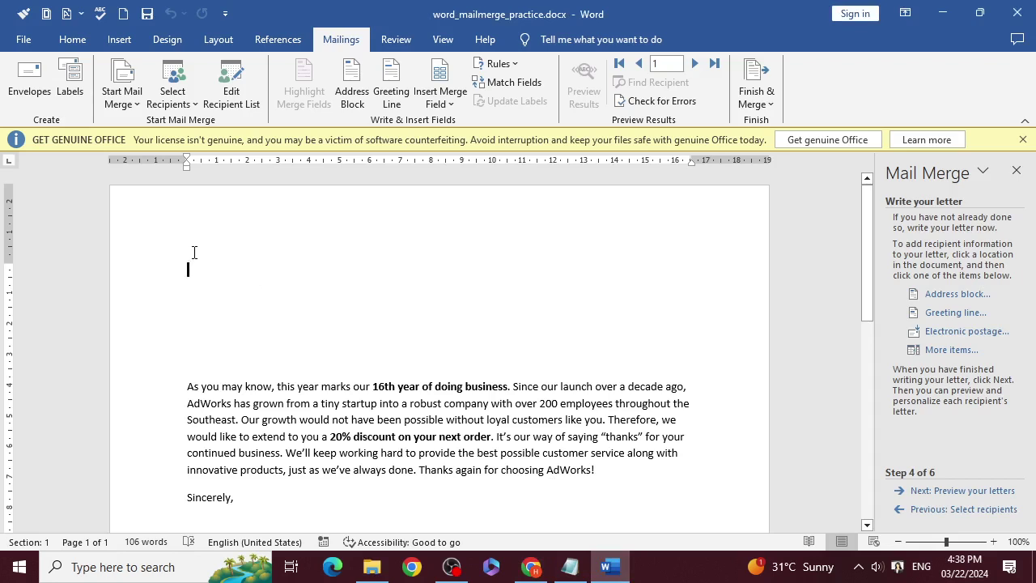
left_click(935, 296)
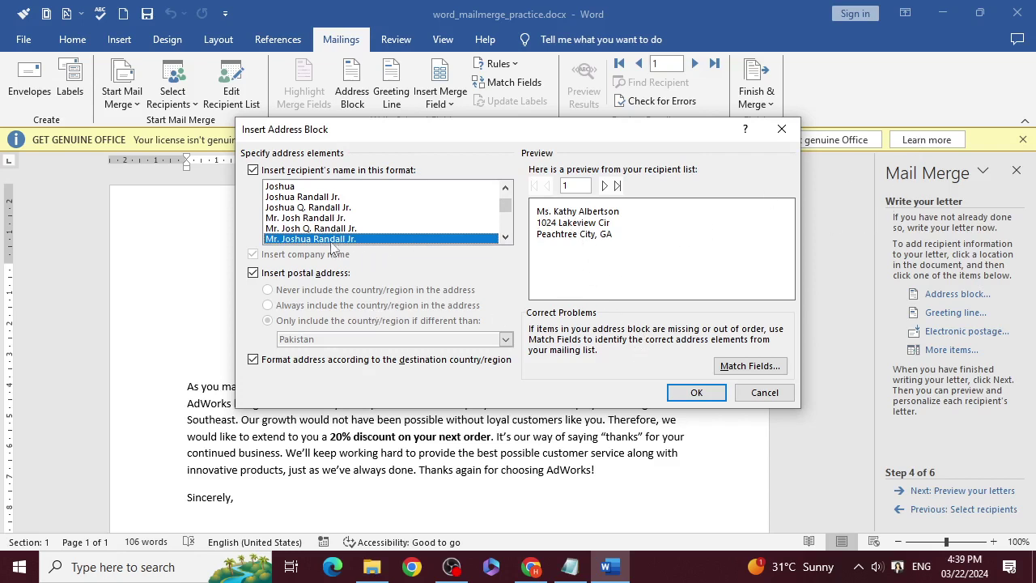
left_click(693, 392)
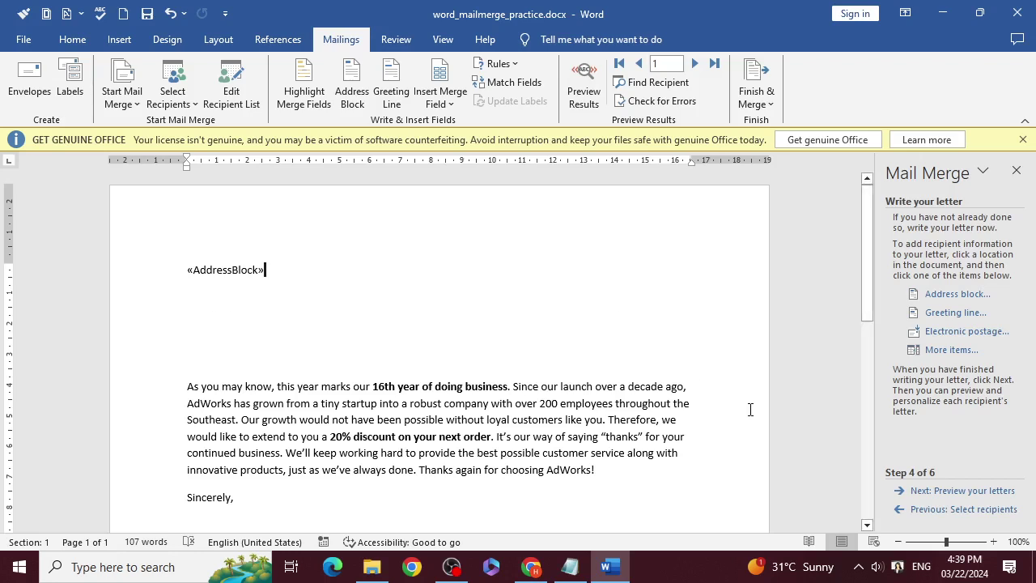
Check the lesson's greeting line instruction in Chrome, and in Word insert a "Dear" greeting with title, last name and comma above the letter body.
left_click(531, 567)
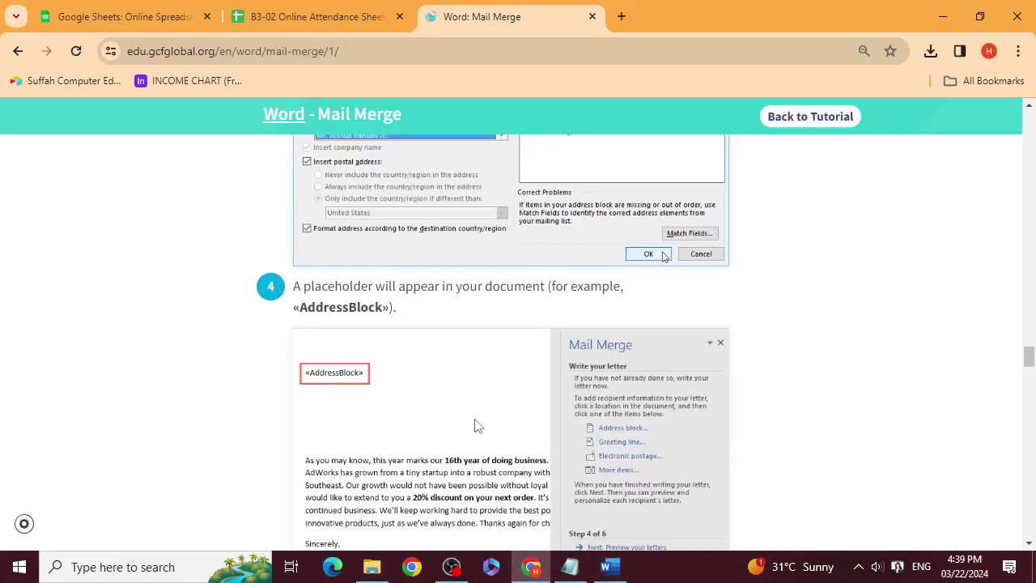
scroll(477, 426, "down", 3)
scroll(476, 424, "down", 2)
scroll(389, 337, "up", 1)
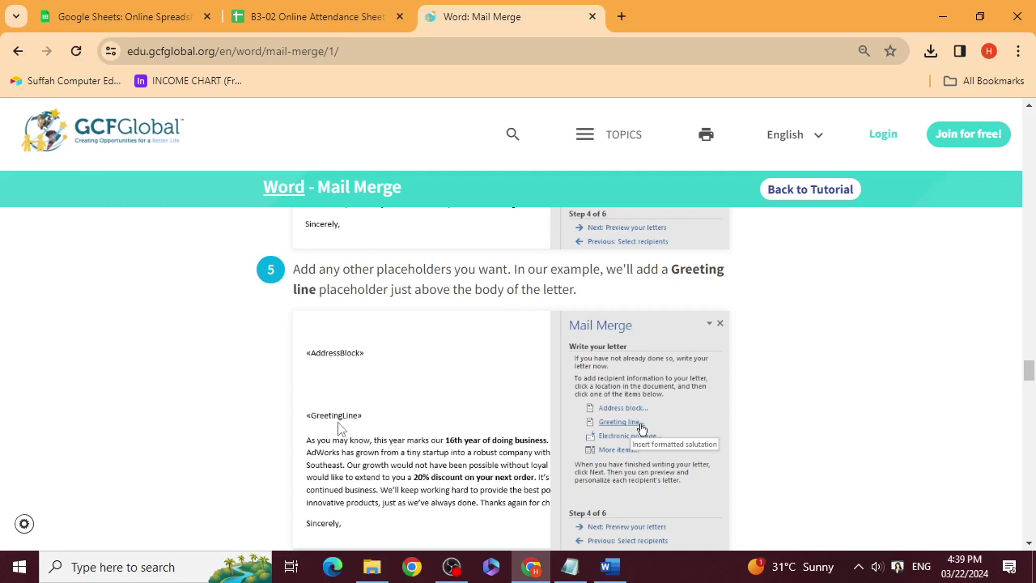
left_click(606, 570)
left_click(195, 359)
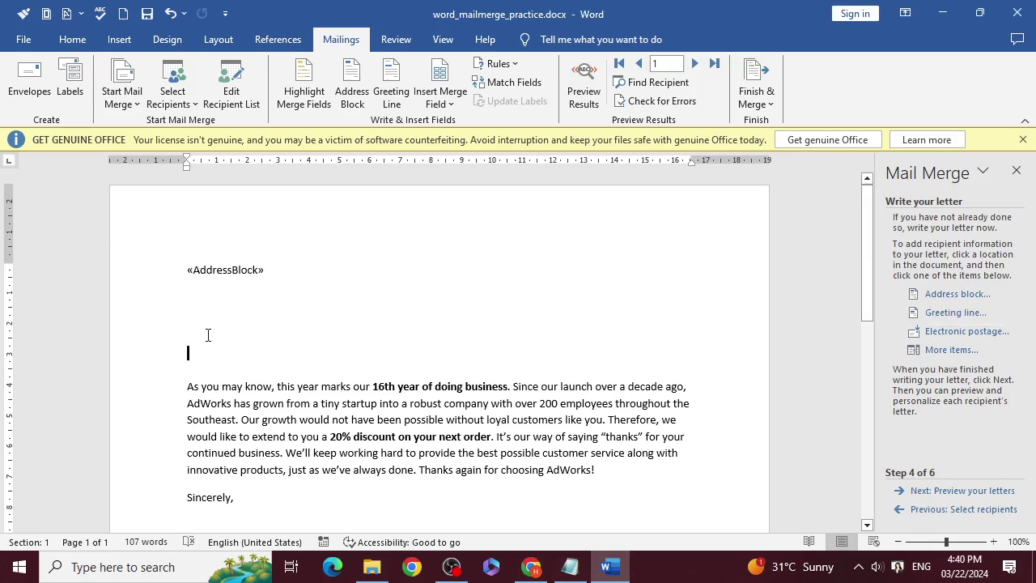
left_click(952, 316)
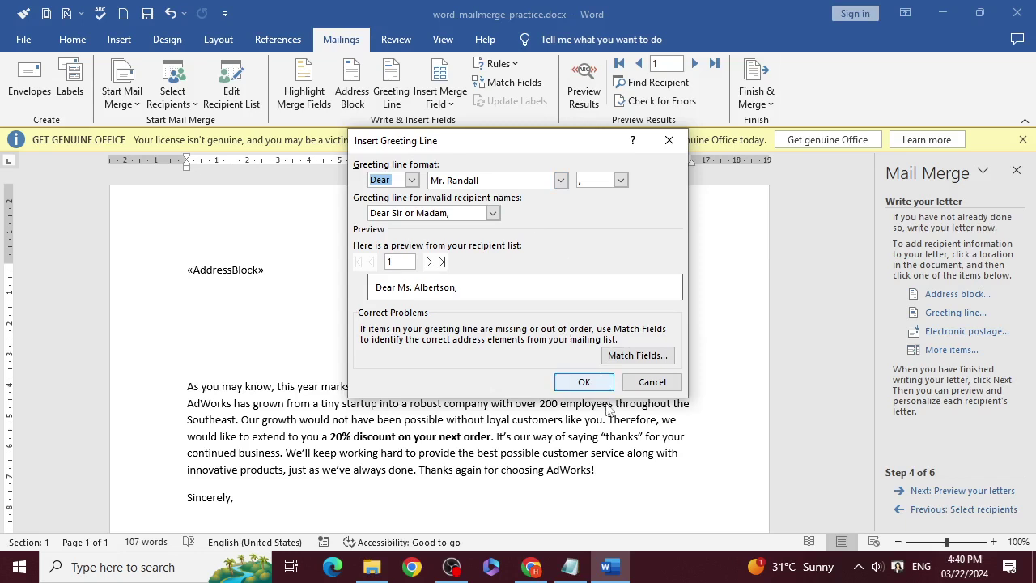
left_click(584, 382)
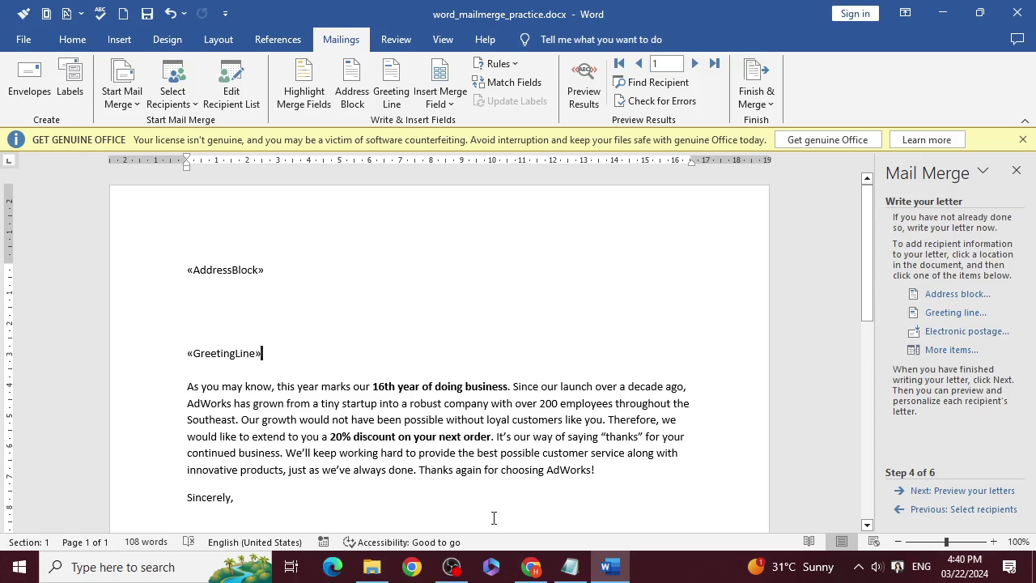
Read the lesson's last Step 4 instruction in Chrome, and in Word advance the wizard to previewing the letters.
left_click(531, 567)
scroll(443, 417, "down", 5)
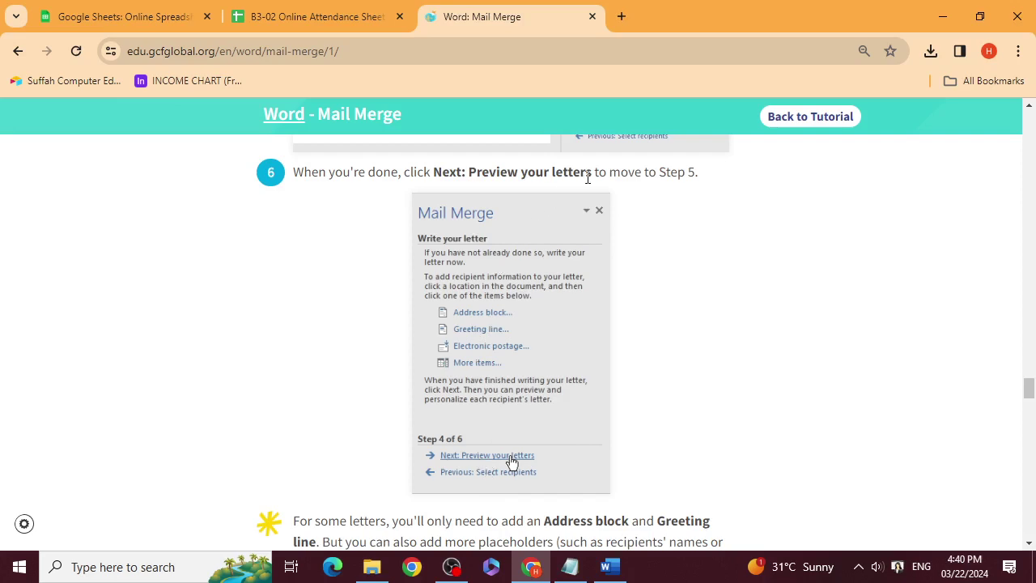
left_click(609, 567)
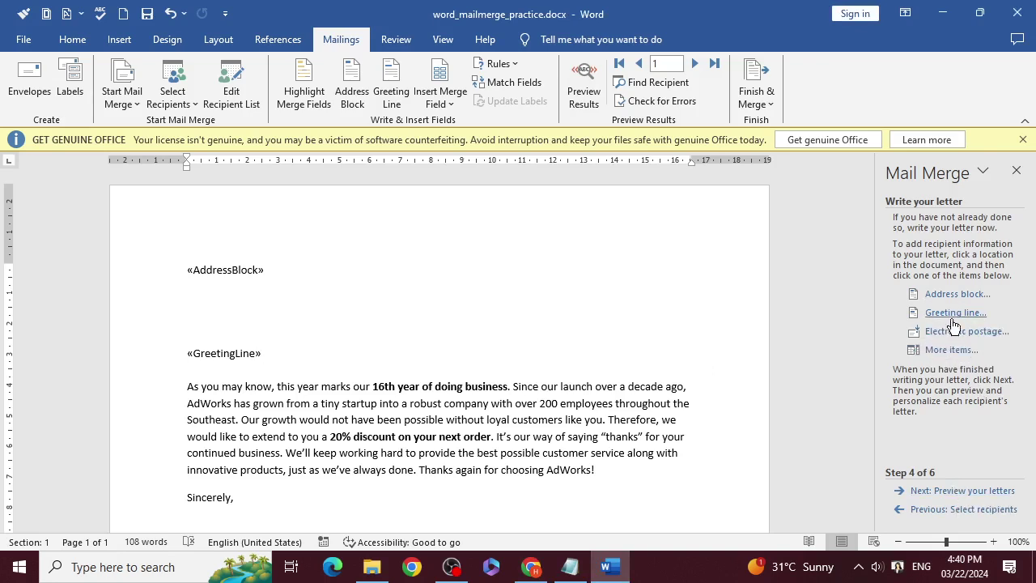
left_click(929, 491)
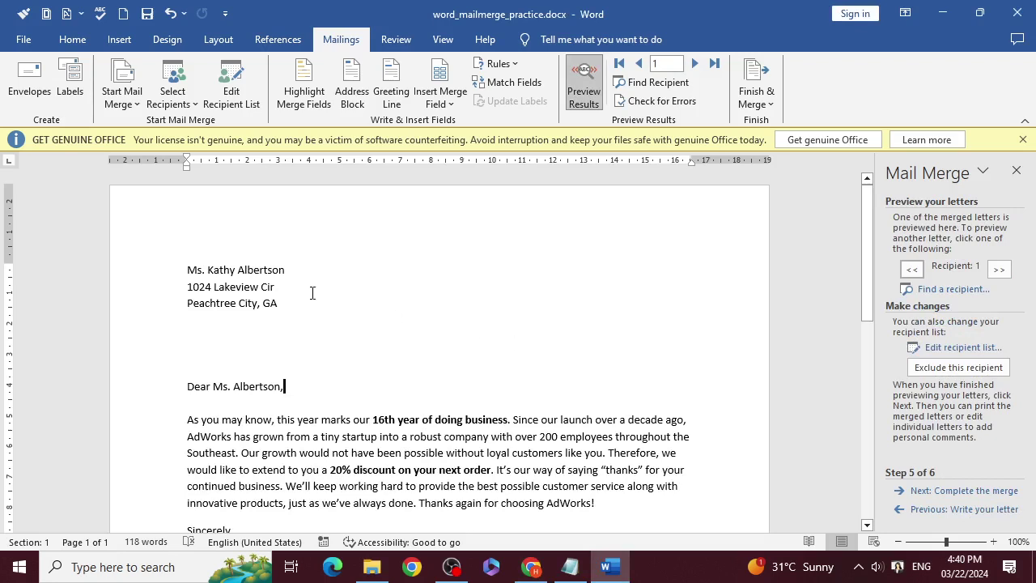
Preview the merged letters for recipients 2 and 3, and return to recipient 1 to inspect the greeting line.
left_click(1000, 269)
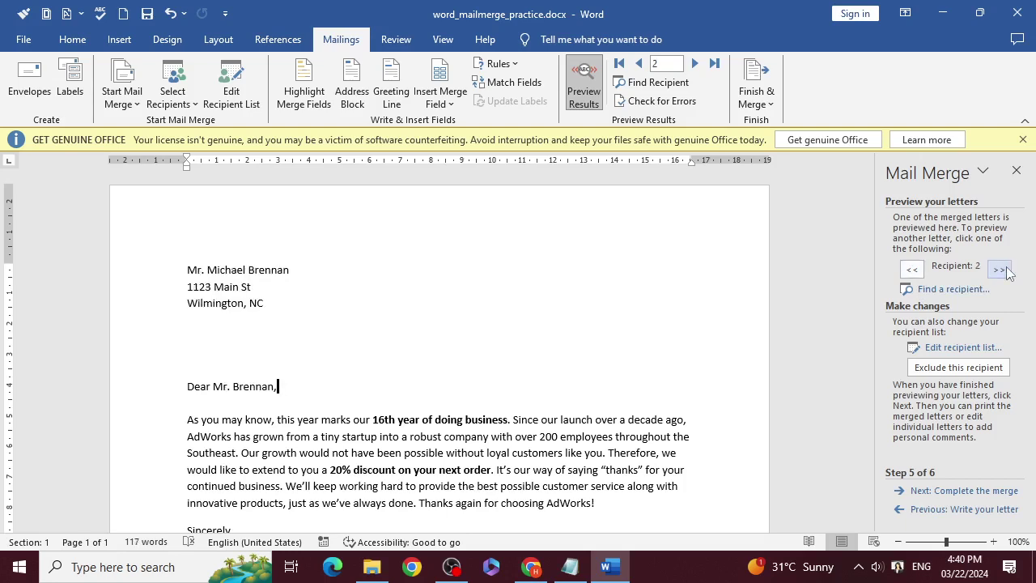
left_click(1001, 269)
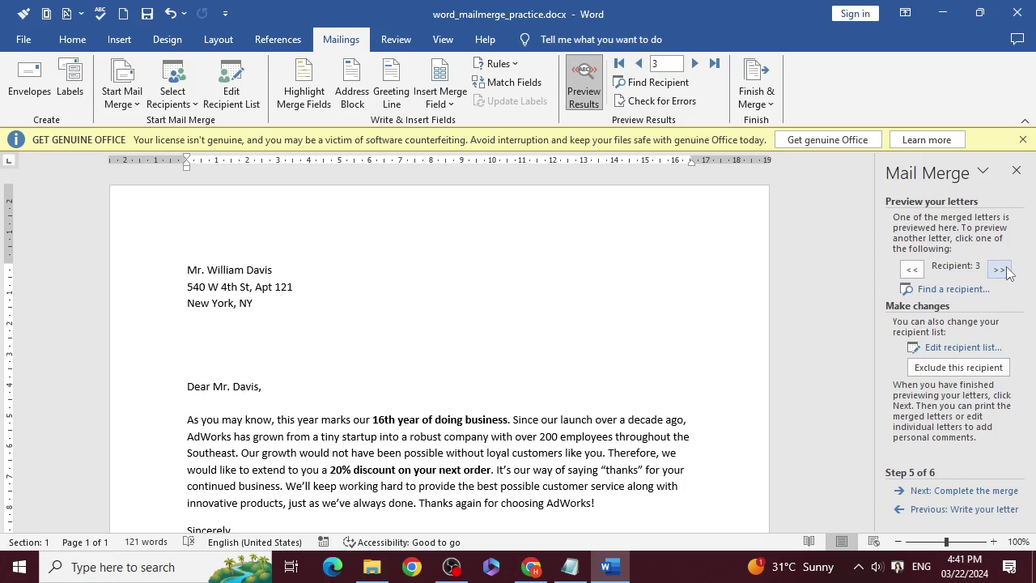
left_click(913, 270)
left_click(913, 270)
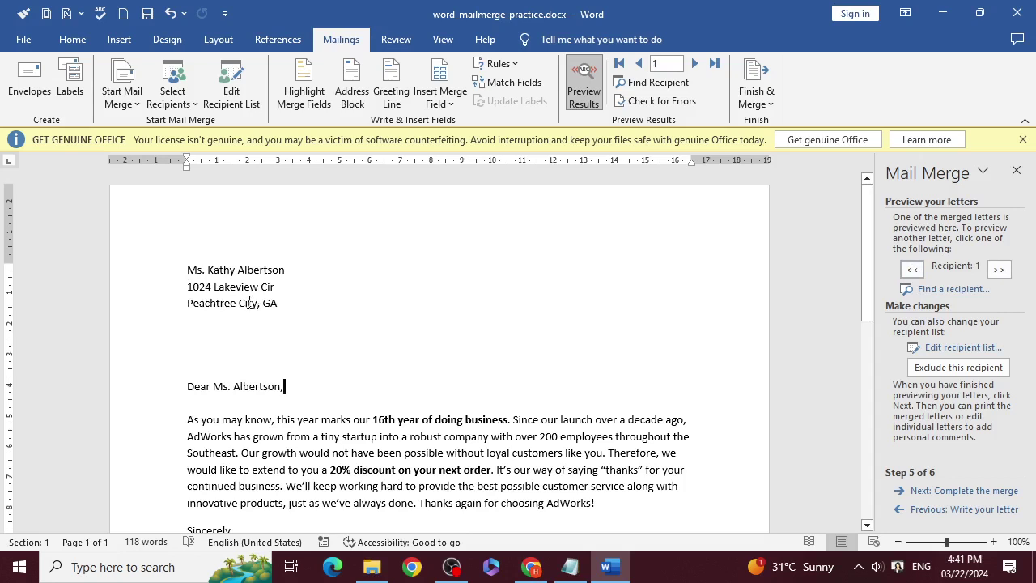
left_click_drag(194, 387, 279, 387)
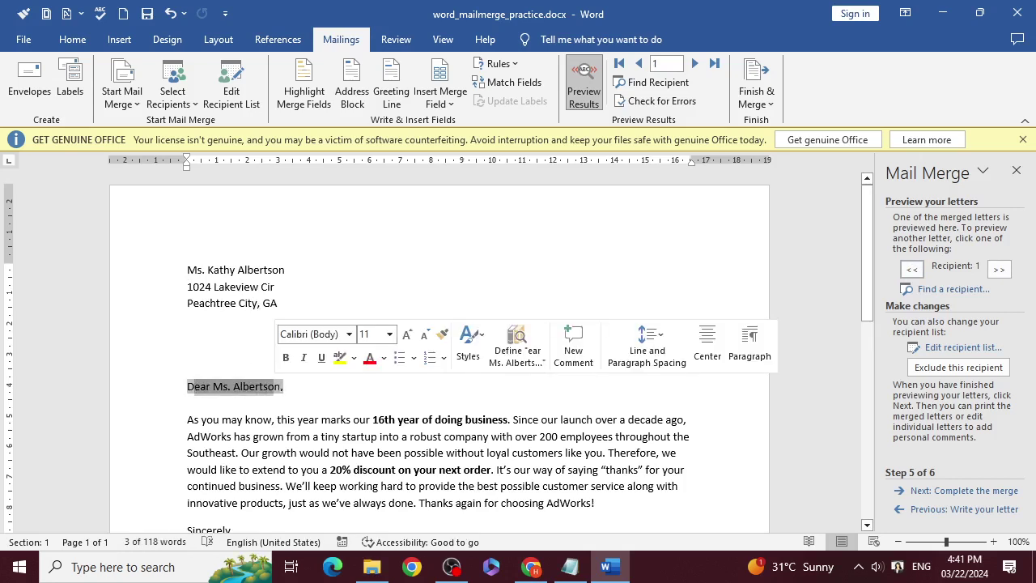
Read the lesson's Step 5 instructions in Chrome, and in Word preview the merged letters up to recipient 4.
left_click(531, 567)
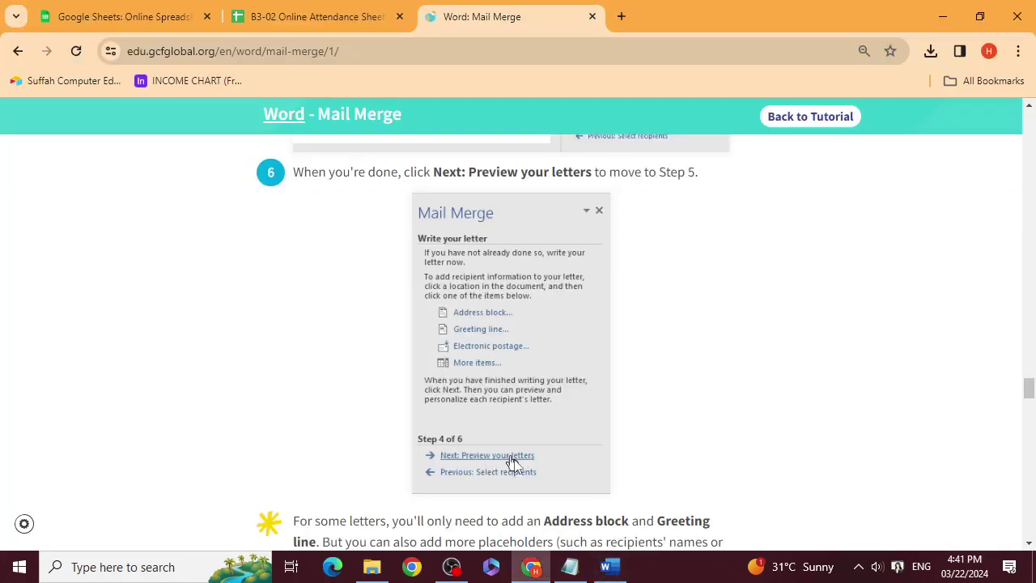
scroll(514, 463, "down", 5)
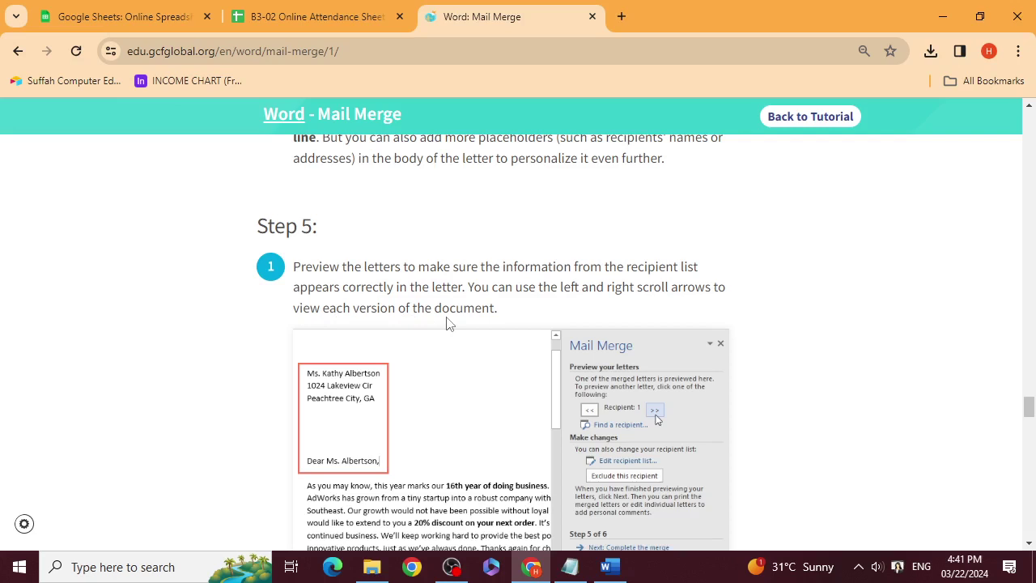
scroll(450, 324, "down", 4)
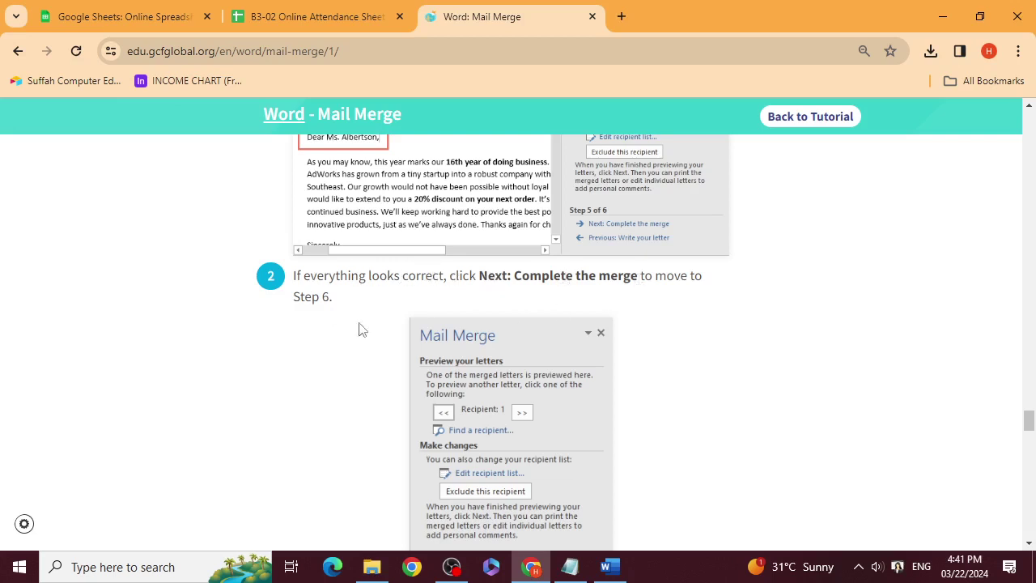
scroll(387, 338, "down", 2)
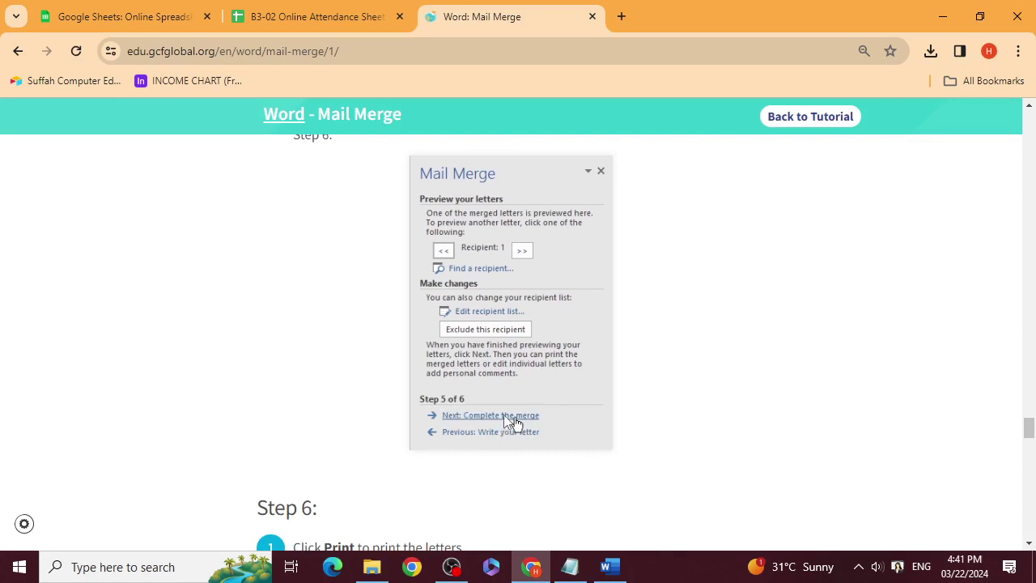
left_click(610, 567)
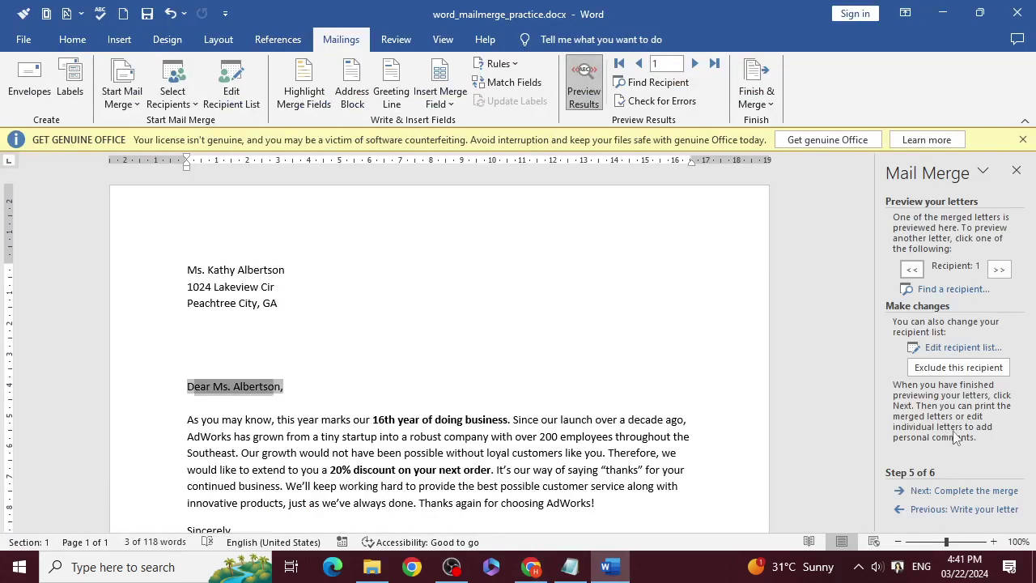
left_click(1001, 270)
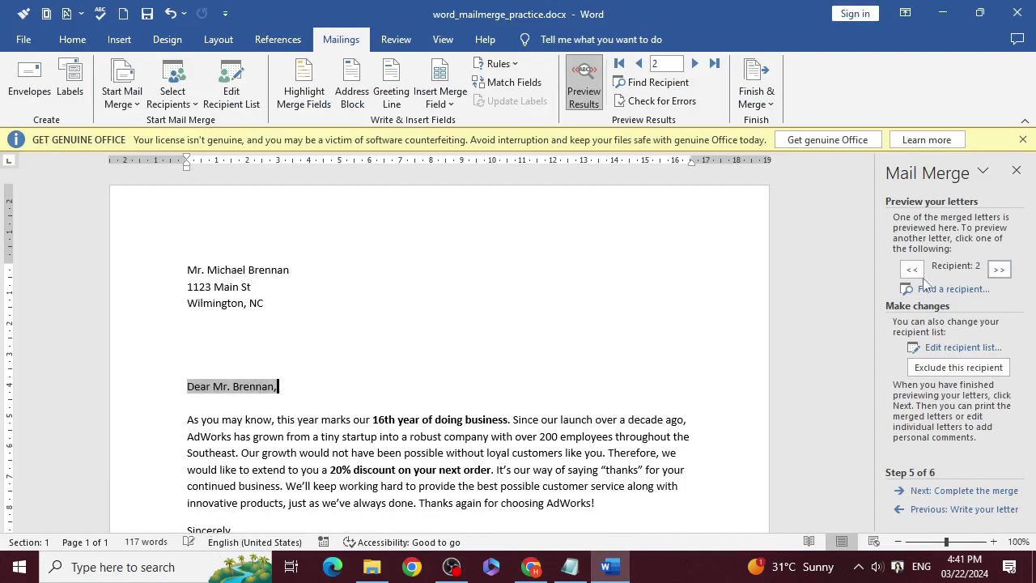
left_click(998, 271)
left_click(995, 273)
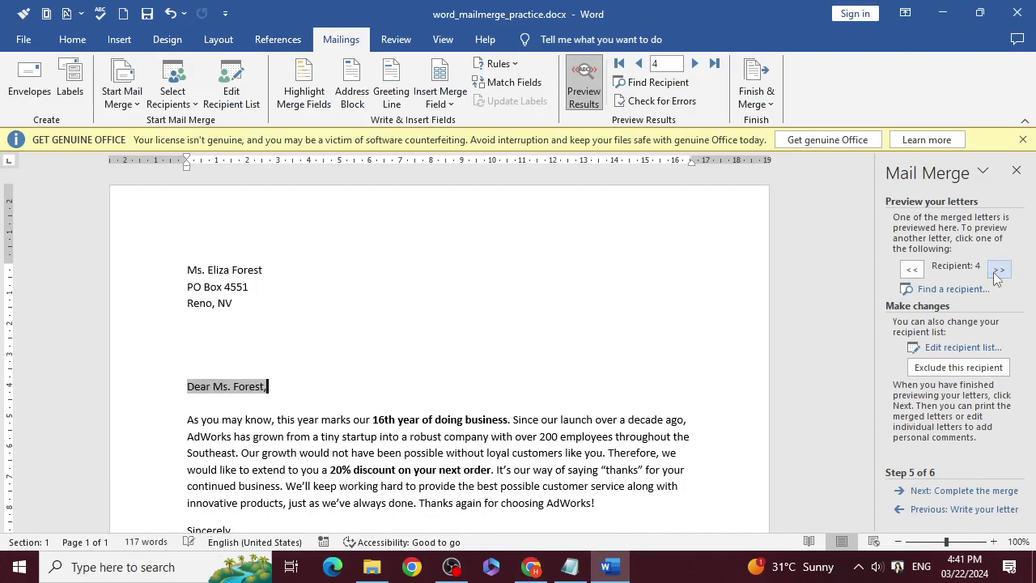
Preview the merged letters up to recipient 6 and return to recipient 1.
left_click(995, 273)
left_click(995, 272)
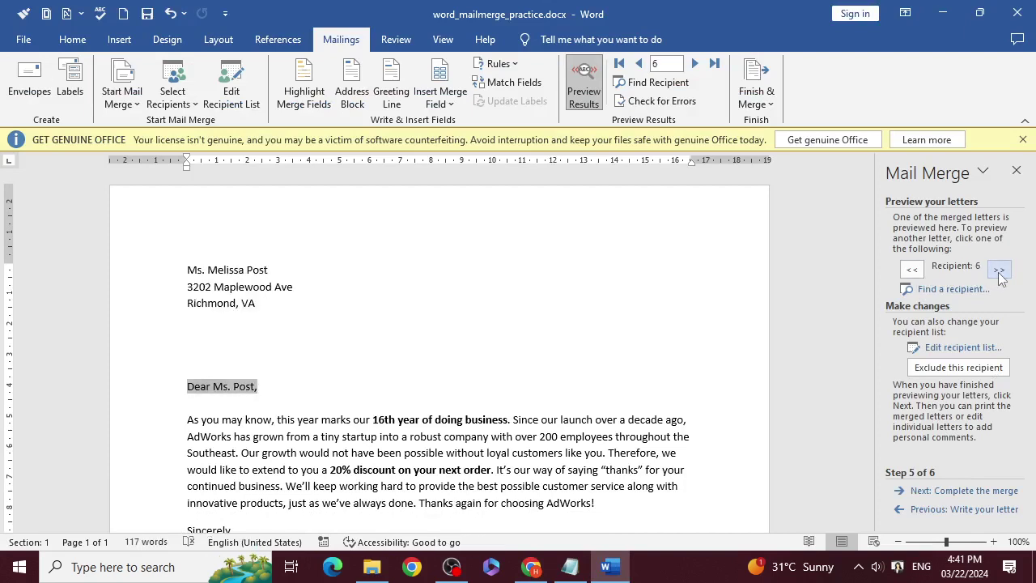
left_click(922, 272)
left_click(921, 272)
left_click(921, 272)
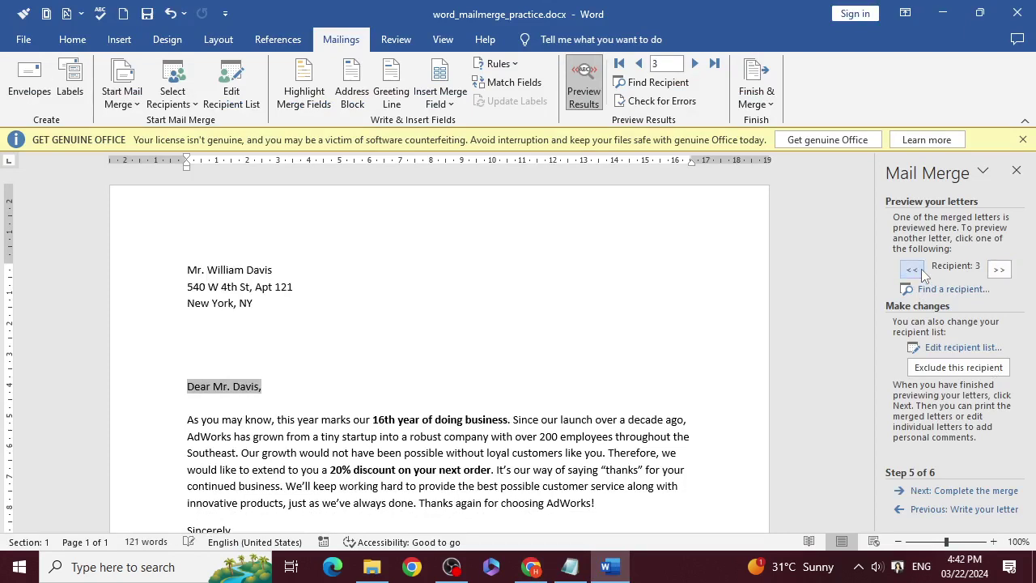
left_click(913, 270)
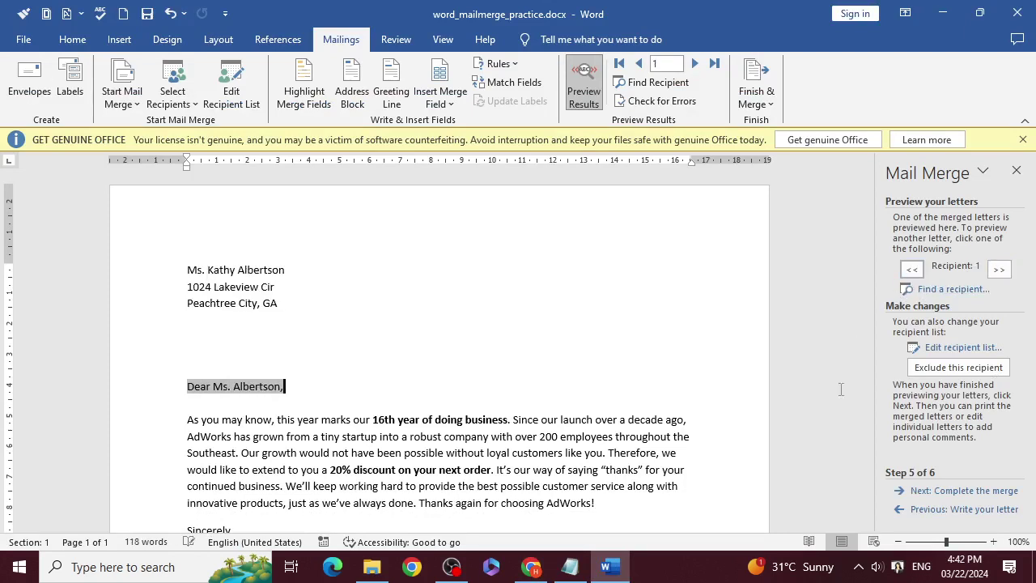
Advance the mail merge wizard to completing the merge, and check the first letter's address block, greeting line and body.
left_click(955, 490)
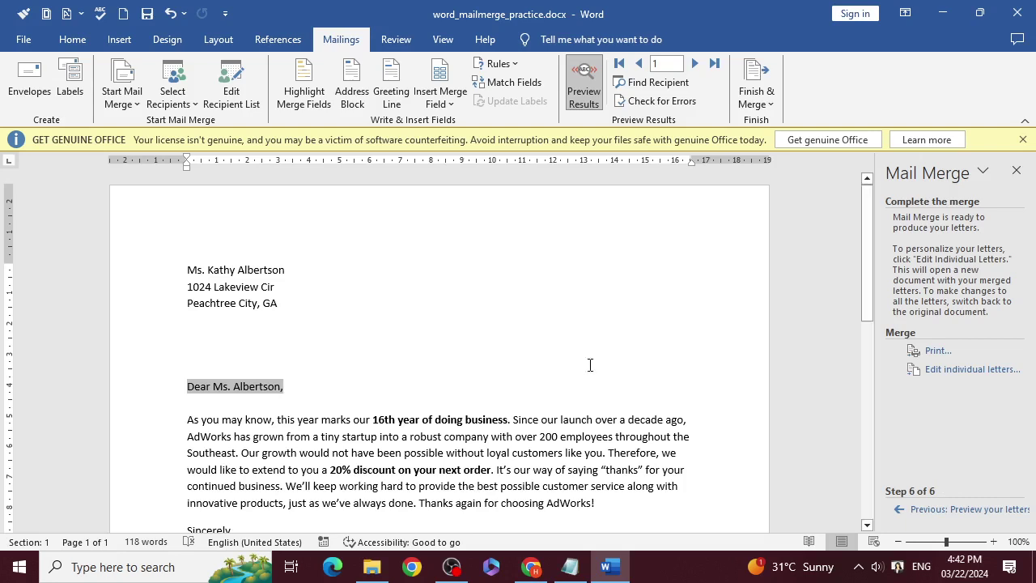
scroll(591, 363, "down", 3)
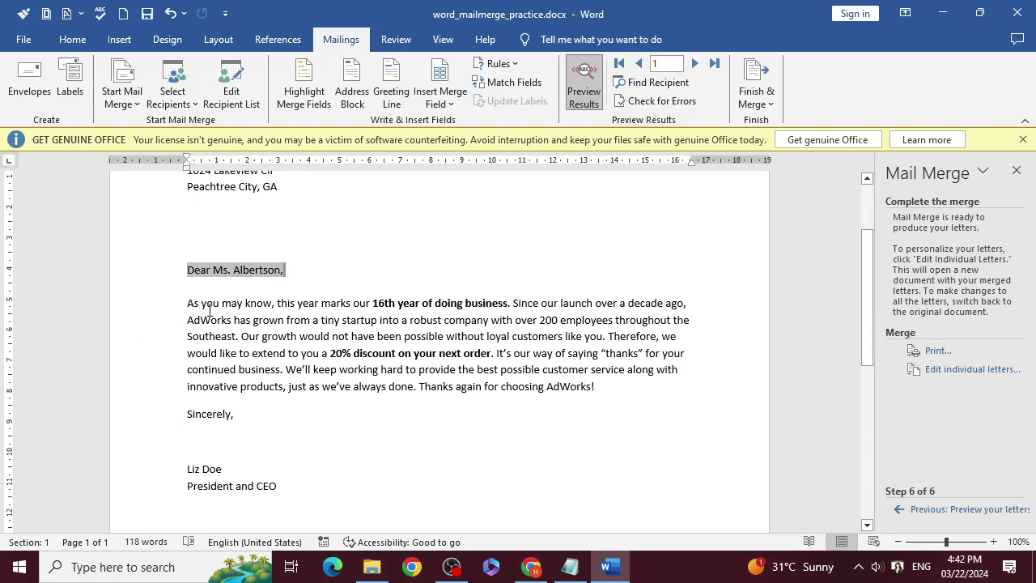
scroll(305, 474, "up", 3)
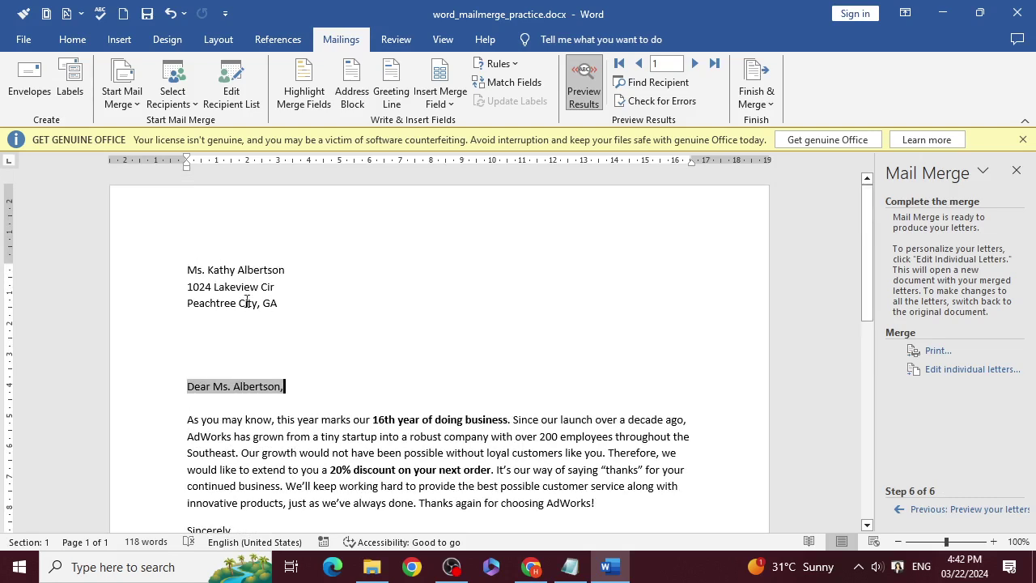
left_click_drag(183, 264, 288, 302)
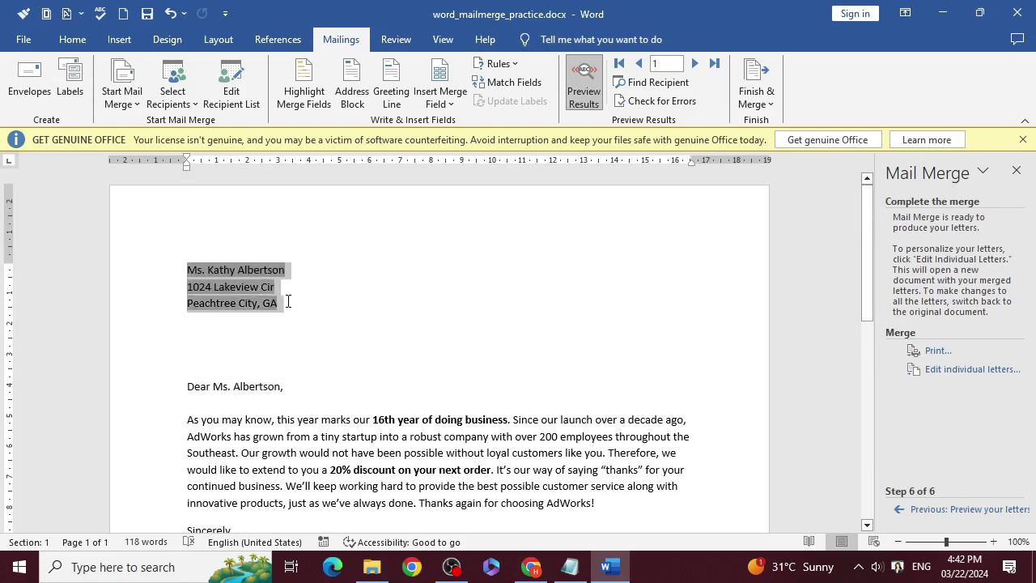
left_click_drag(186, 370, 283, 389)
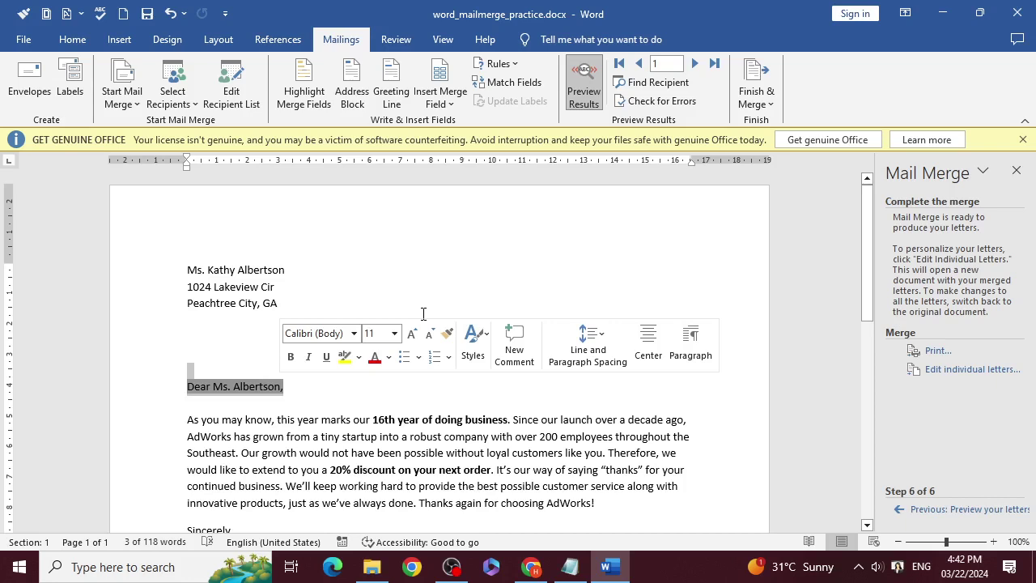
scroll(664, 416, "down", 2)
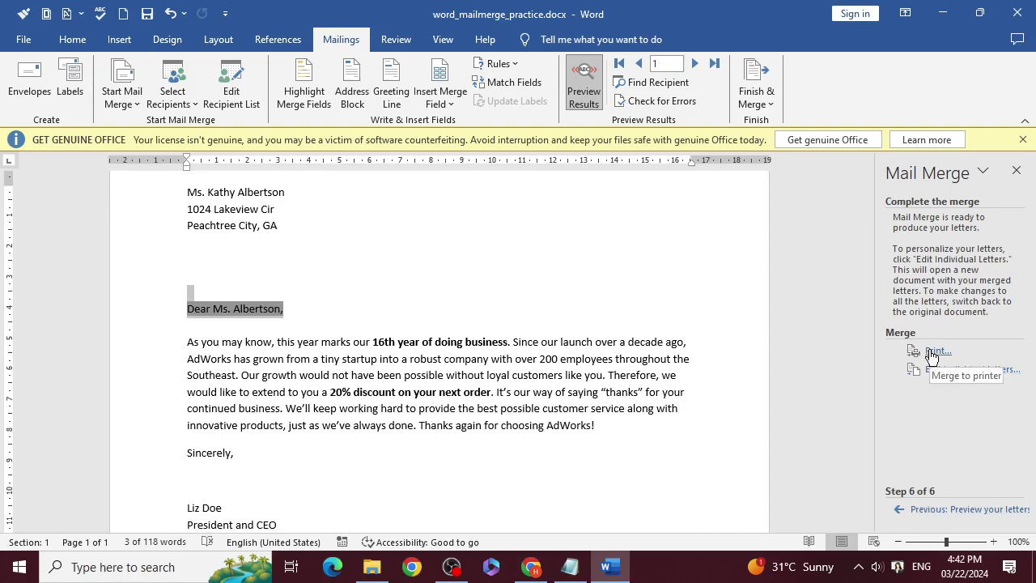
Start printing the merged letters for all records and check the available printers in the print settings.
left_click(931, 353)
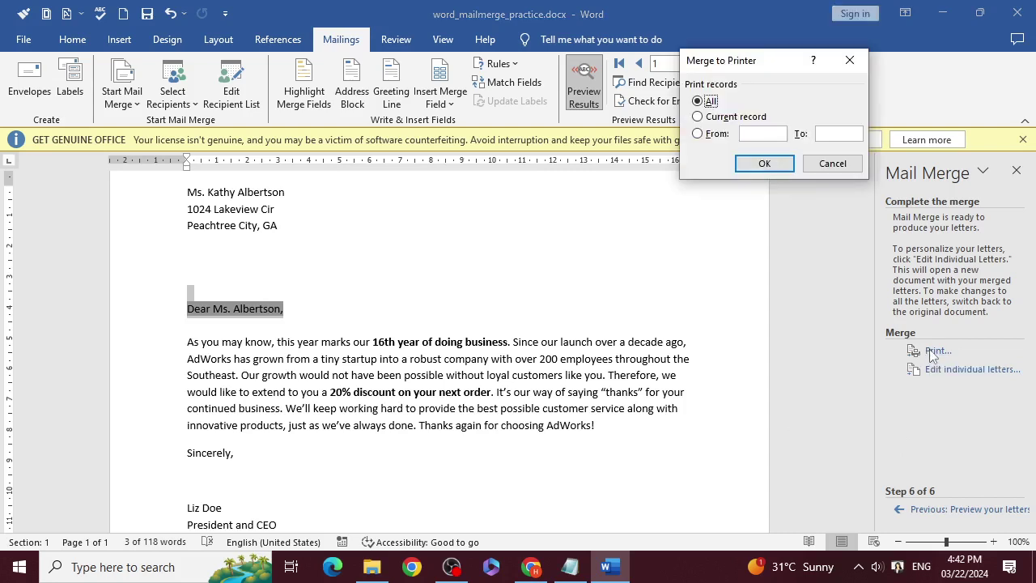
left_click(763, 165)
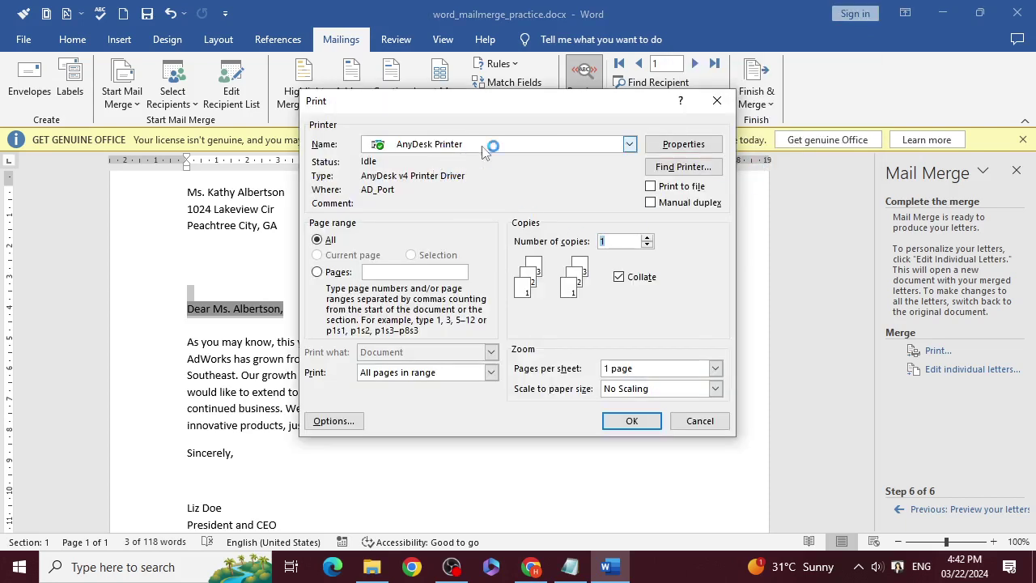
left_click(629, 145)
left_click(631, 146)
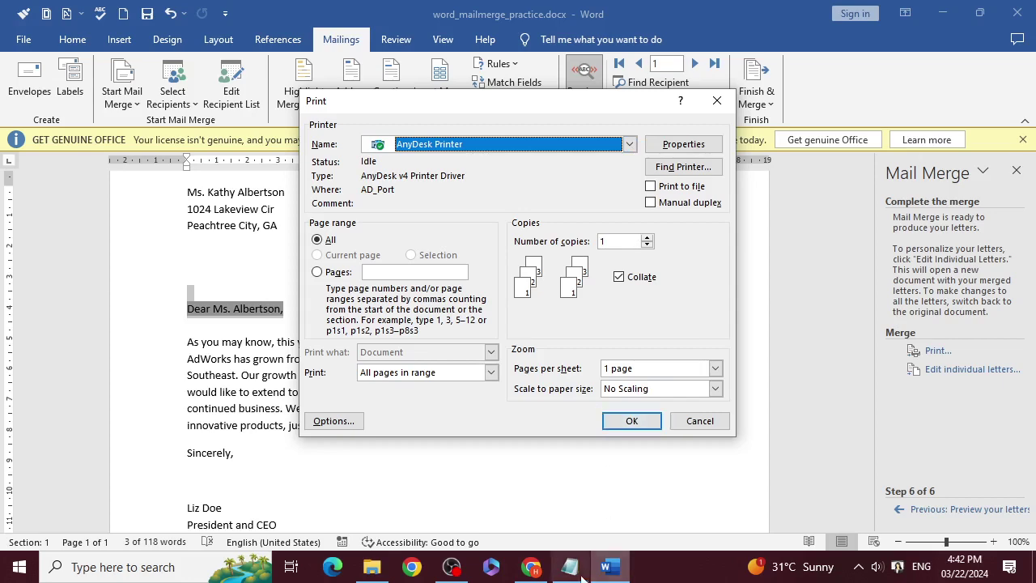
Switch to Chrome and read the mail merge lesson's Step 6 printing instructions and the Challenge tasks.
left_click(531, 567)
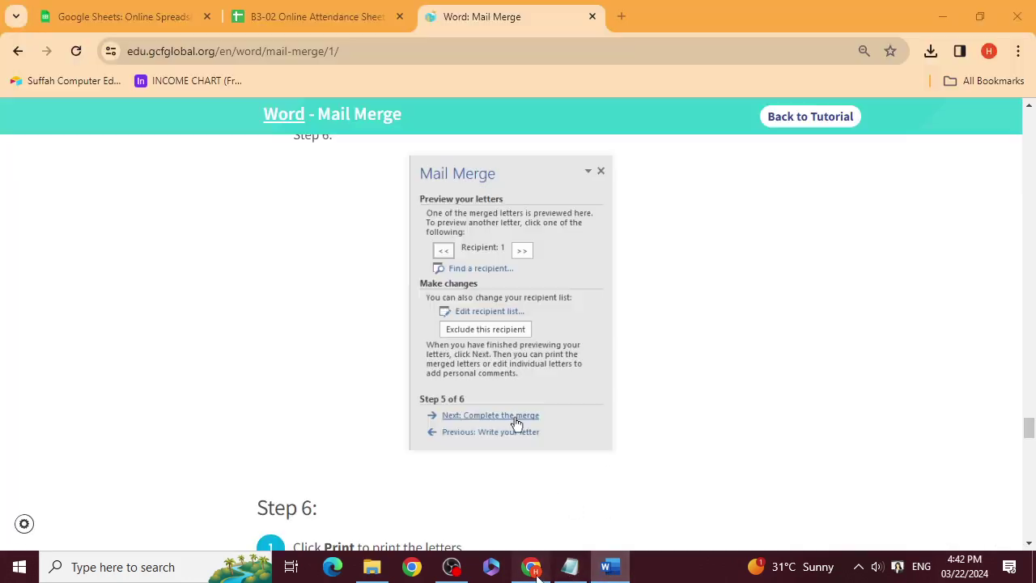
scroll(456, 460, "down", 4)
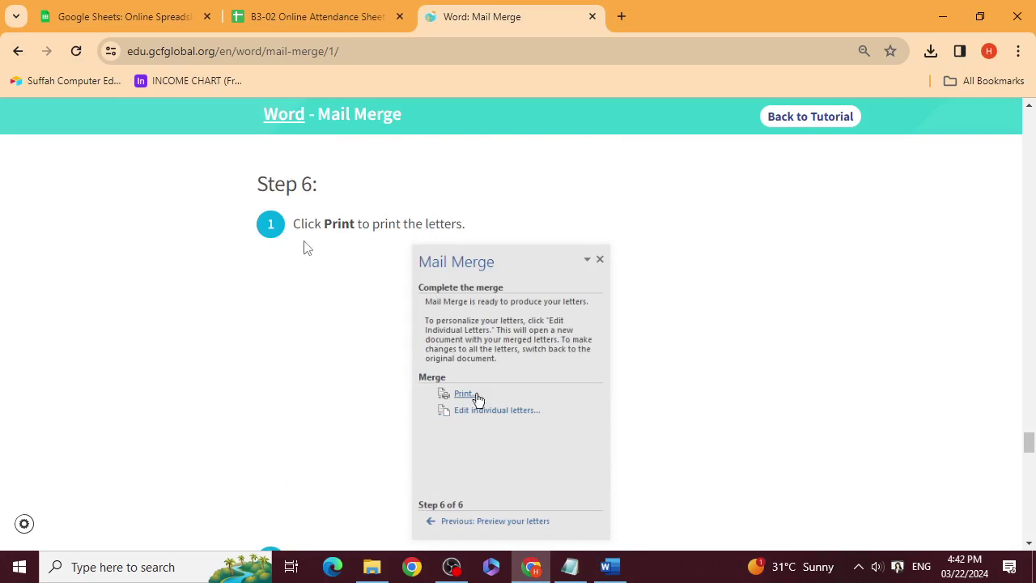
scroll(420, 227, "down", 4)
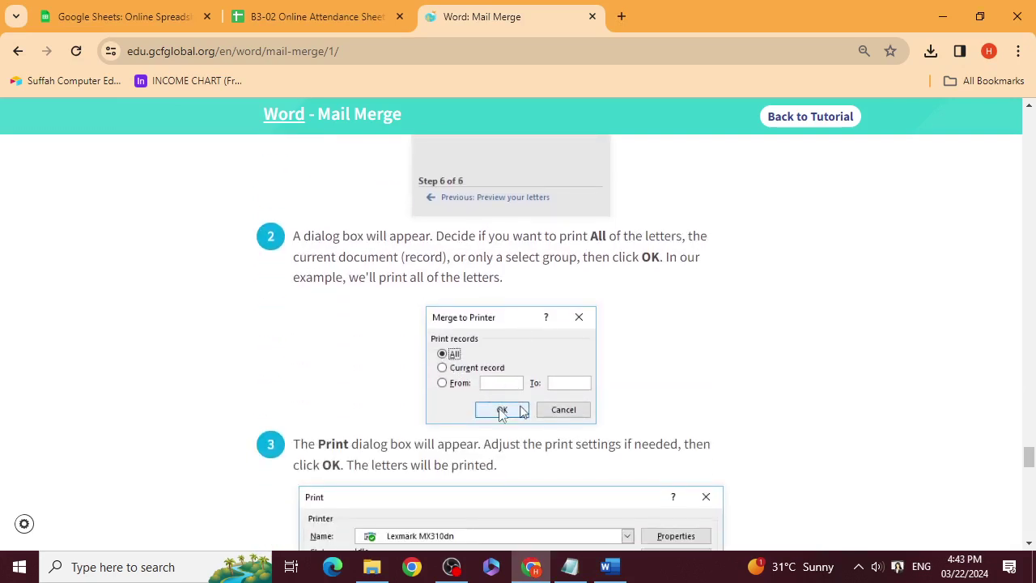
scroll(500, 412, "down", 3)
scroll(498, 418, "up", 1)
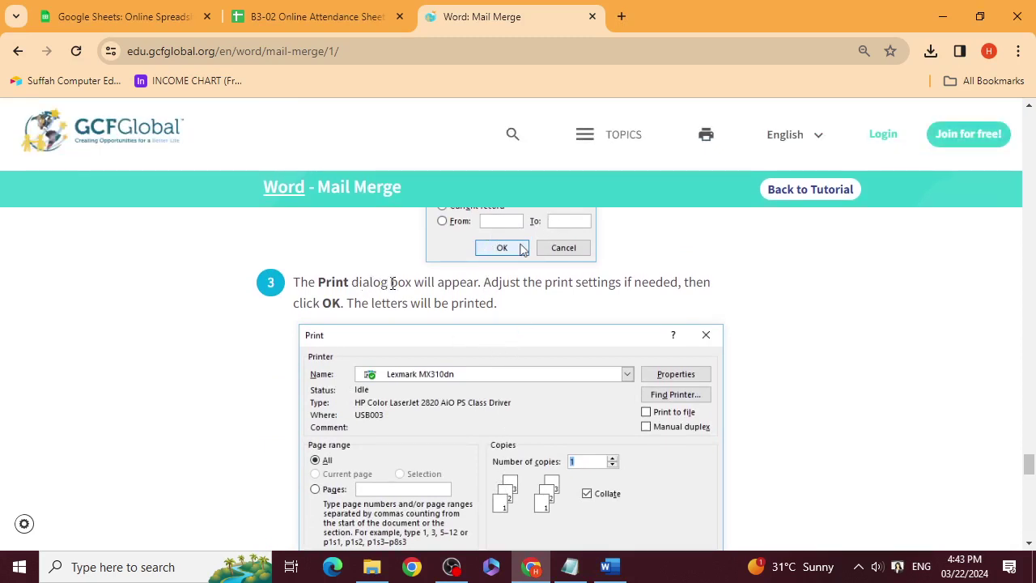
scroll(458, 415, "down", 1)
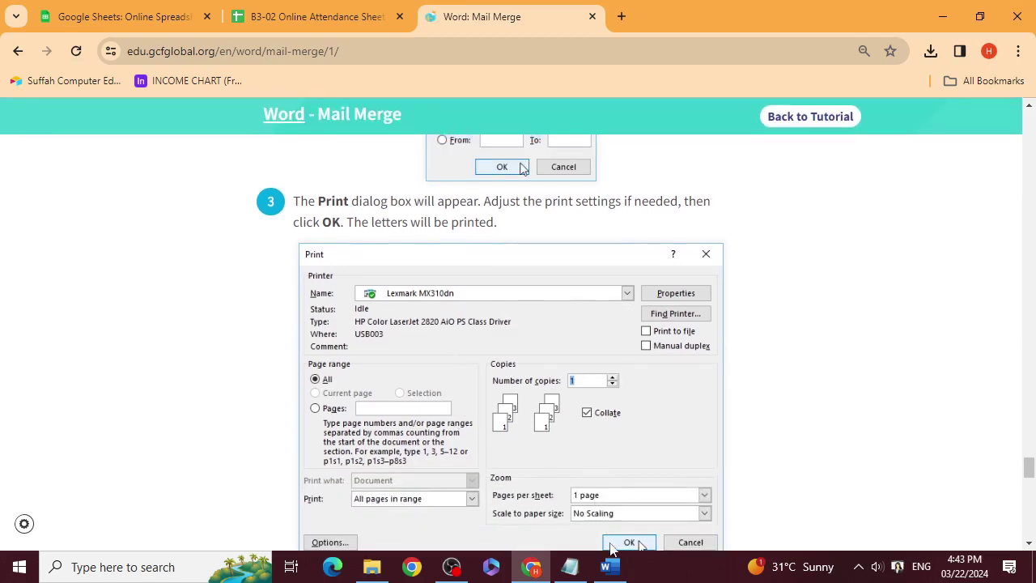
scroll(603, 518, "down", 4)
scroll(603, 525, "down", 1)
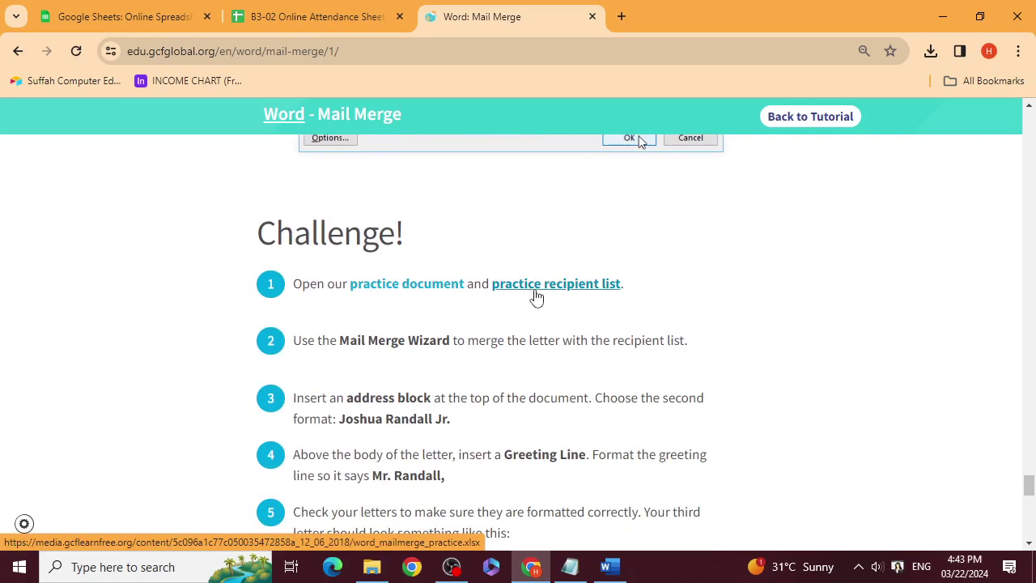
scroll(538, 303, "down", 2)
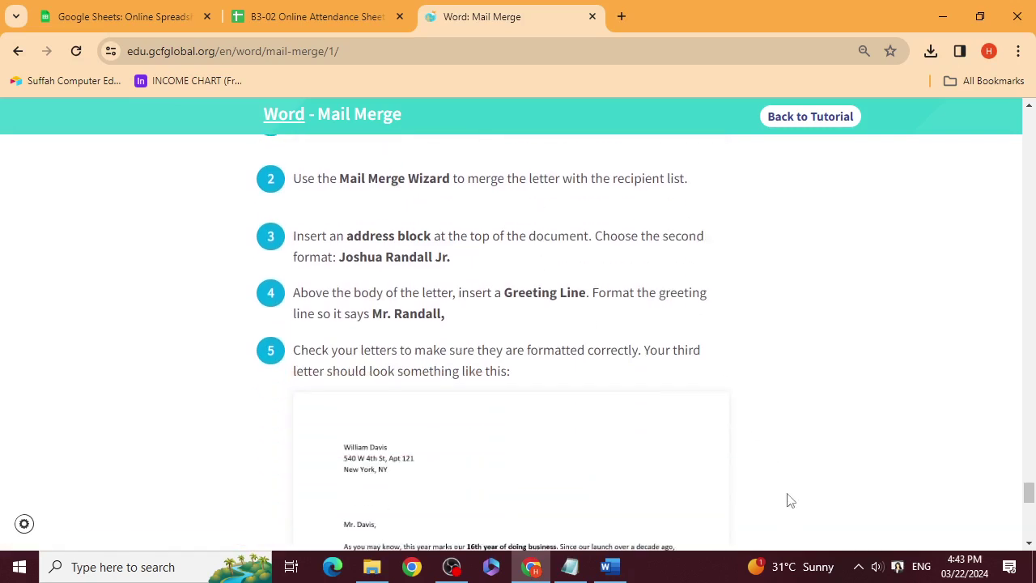
Minimize the OBS window and start showing the teacher's screen to the students in LanSchool Teacher.
left_click(860, 568)
left_click(452, 567)
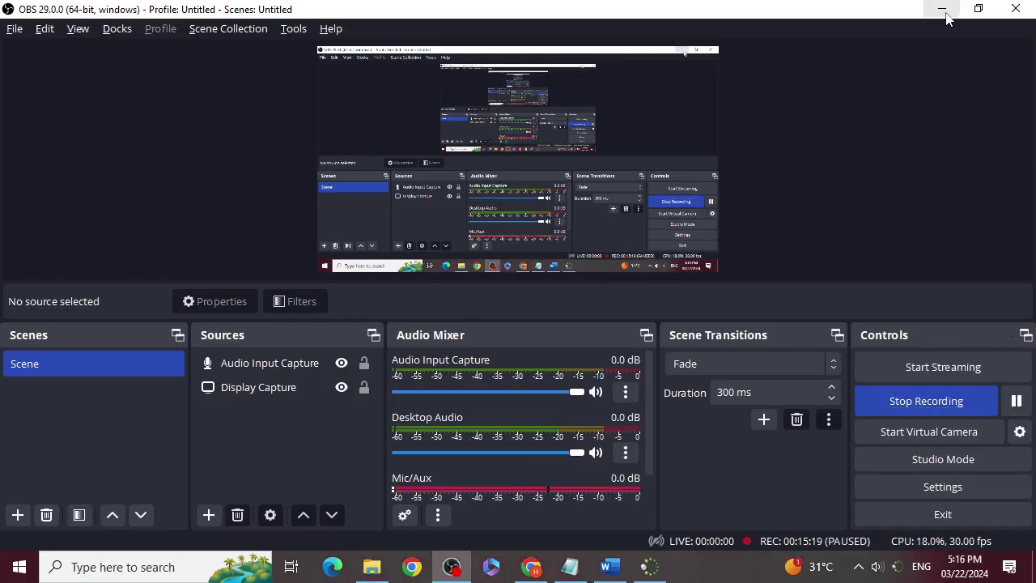
left_click(942, 8)
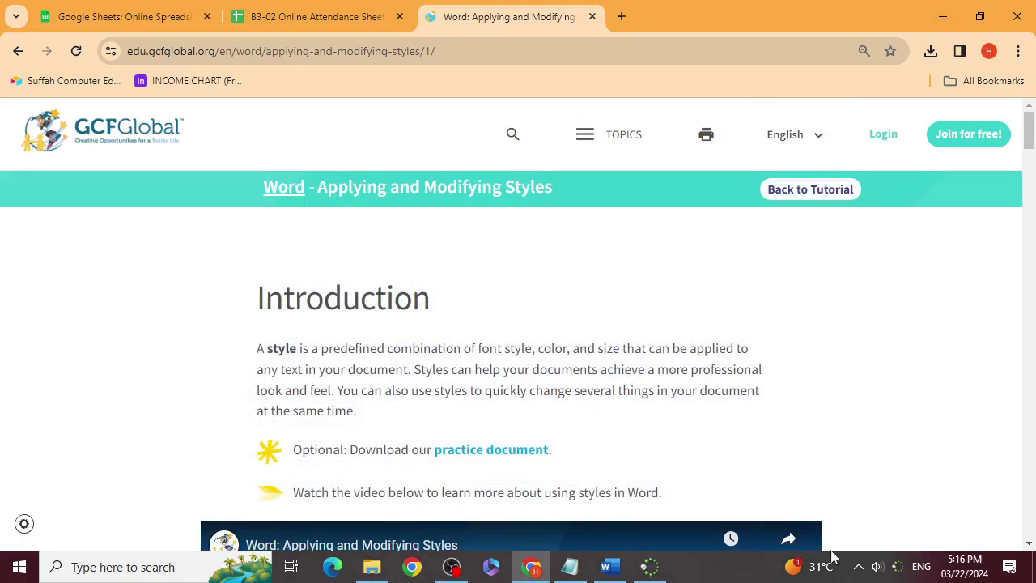
left_click(652, 566)
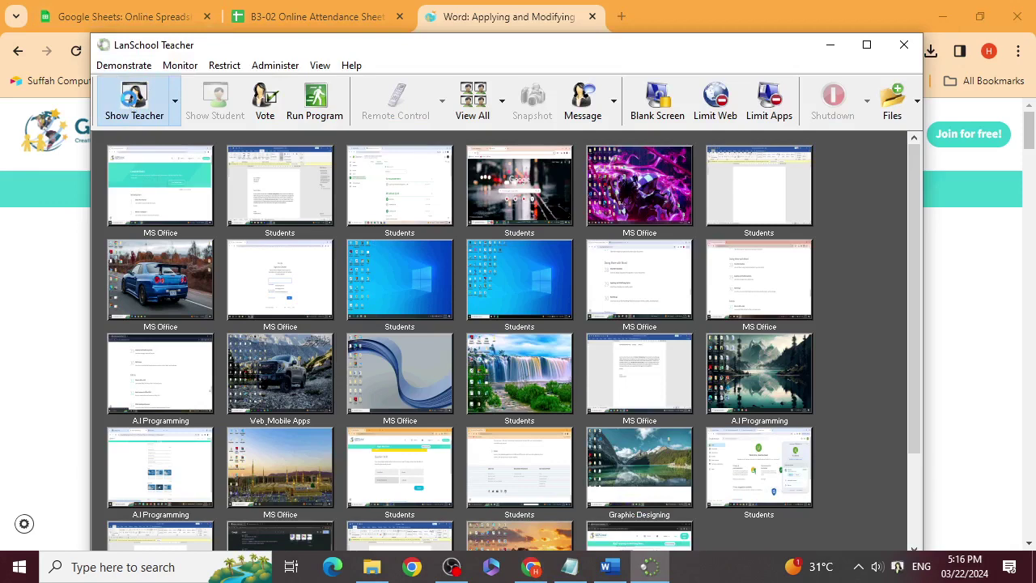
left_click(134, 104)
Download the Applying and Modifying Styles lesson's practice document as word_styles_practice.docx into the Downloads folder.
scroll(606, 413, "down", 2)
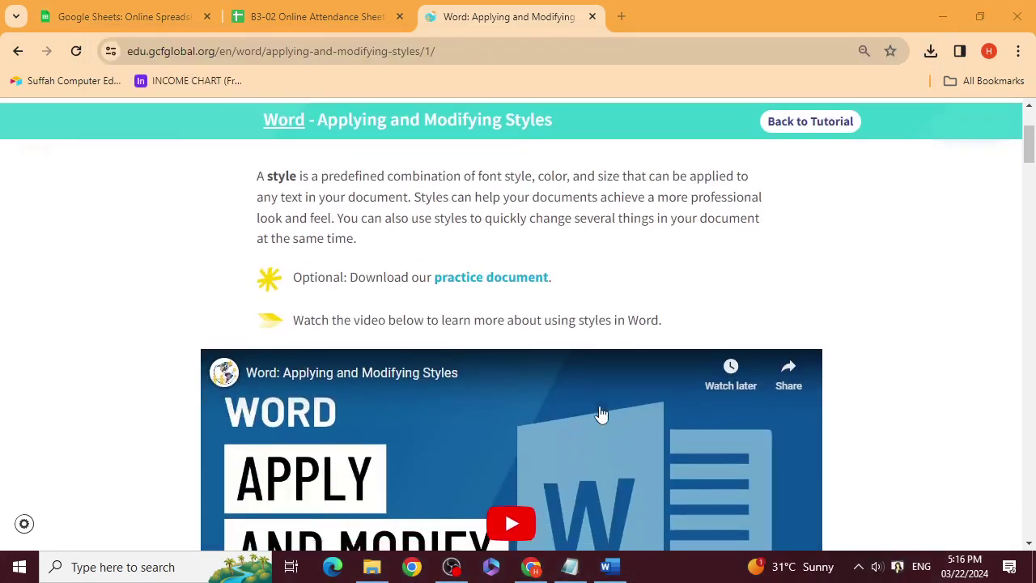
scroll(601, 415, "down", 1)
left_click(472, 212)
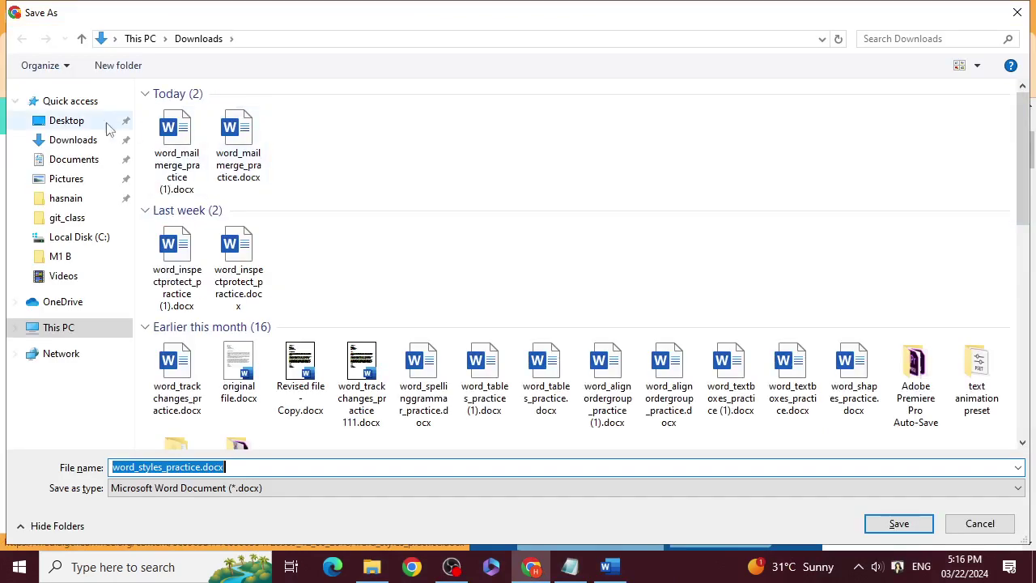
left_click(105, 139)
left_click(895, 524)
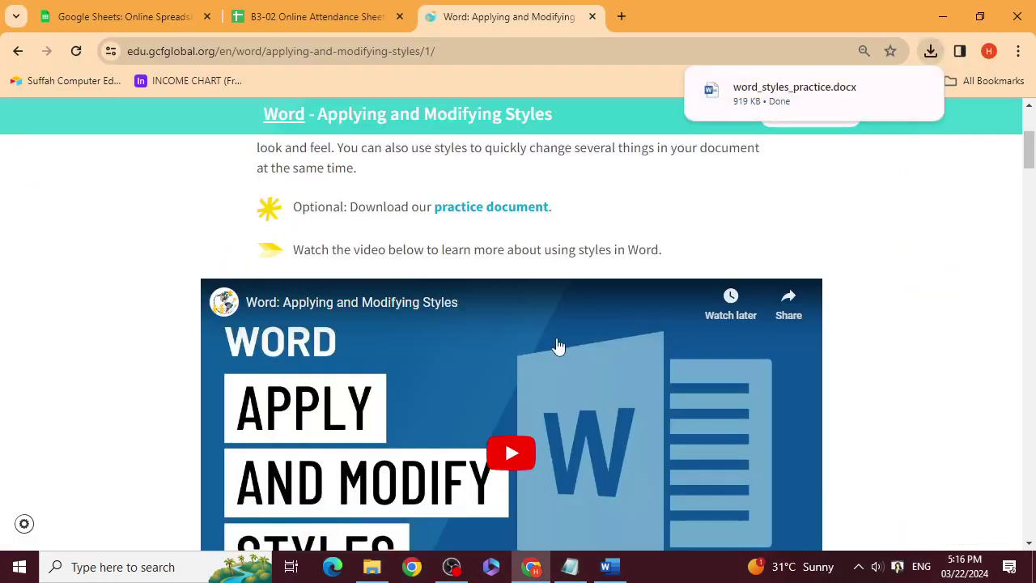
Read the styles lesson's introduction and its first instructions for applying a style.
scroll(558, 346, "down", 5)
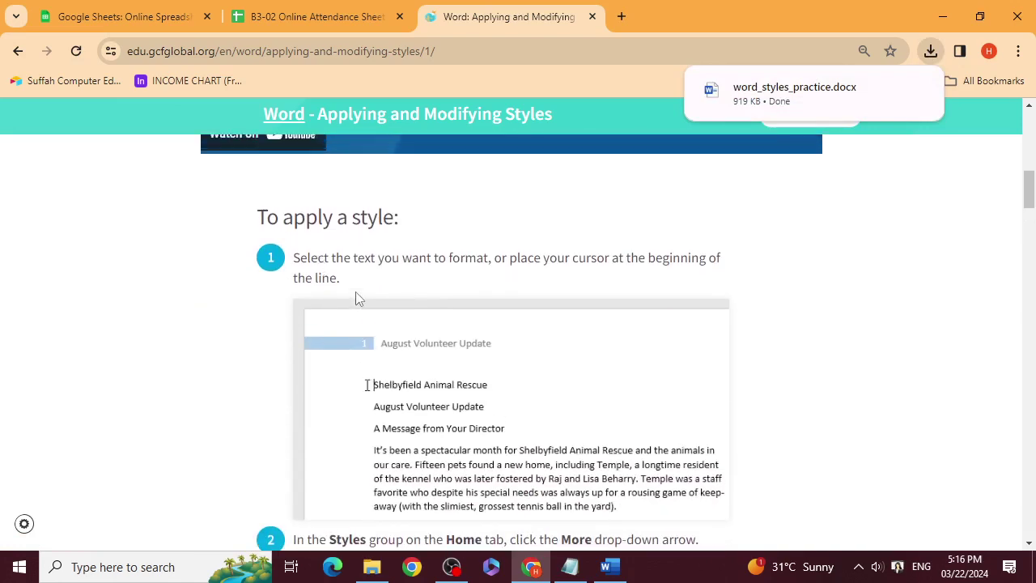
scroll(361, 301, "up", 6)
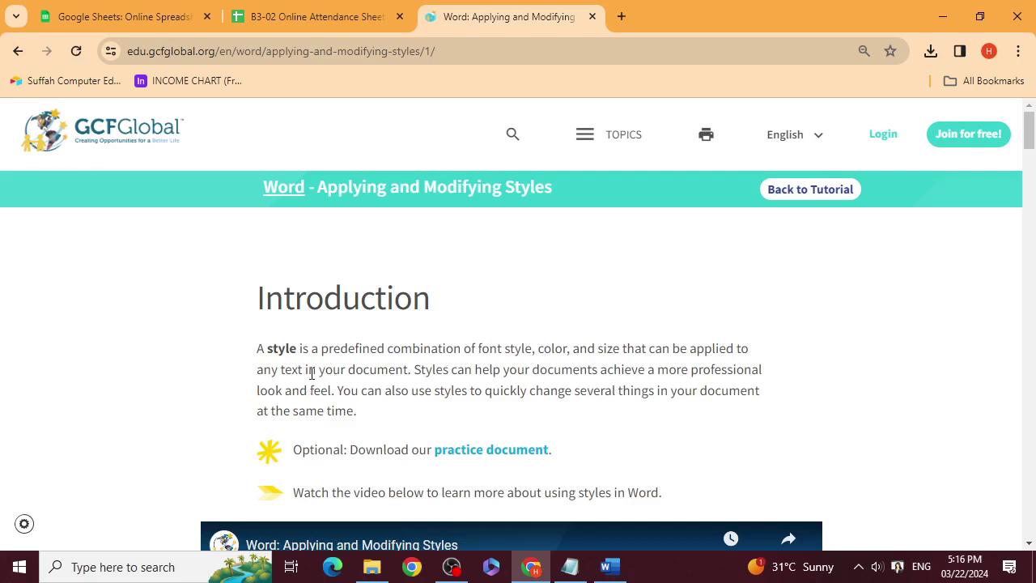
scroll(326, 366, "down", 10)
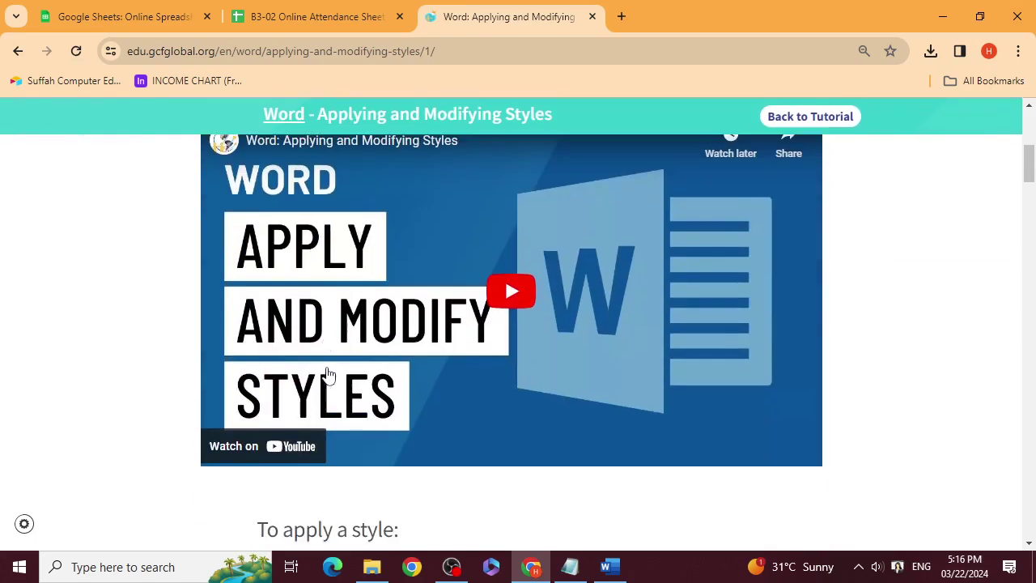
scroll(336, 403, "down", 1)
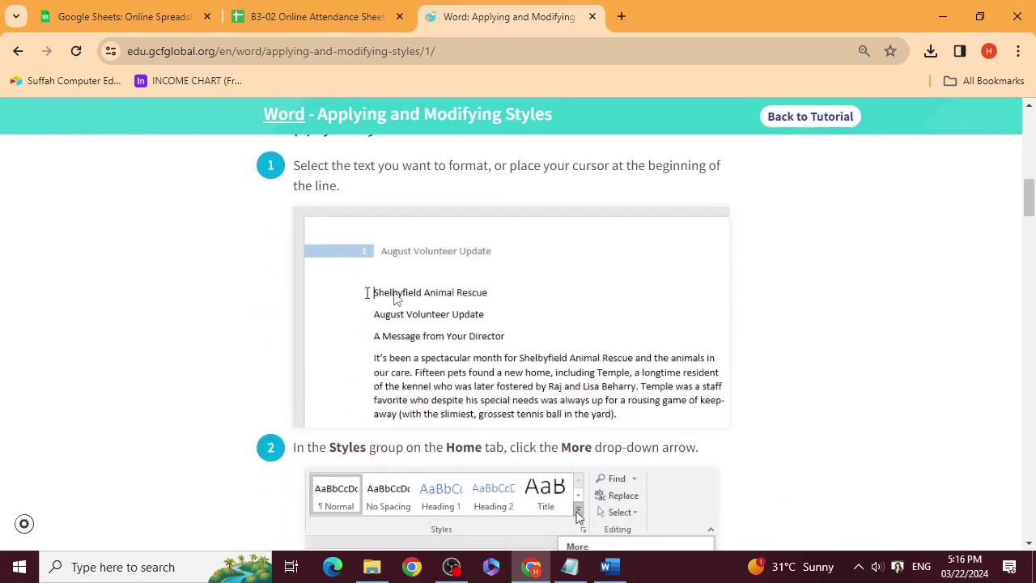
Switch to Word and close word_mailmerge_practice (1).docx without saving the changes.
left_click(622, 575)
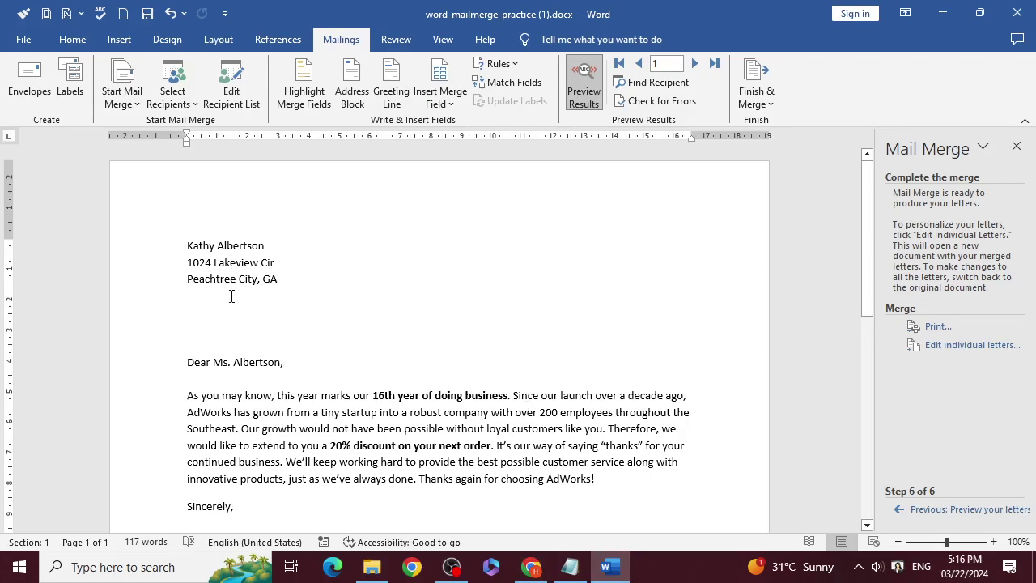
left_click(1017, 12)
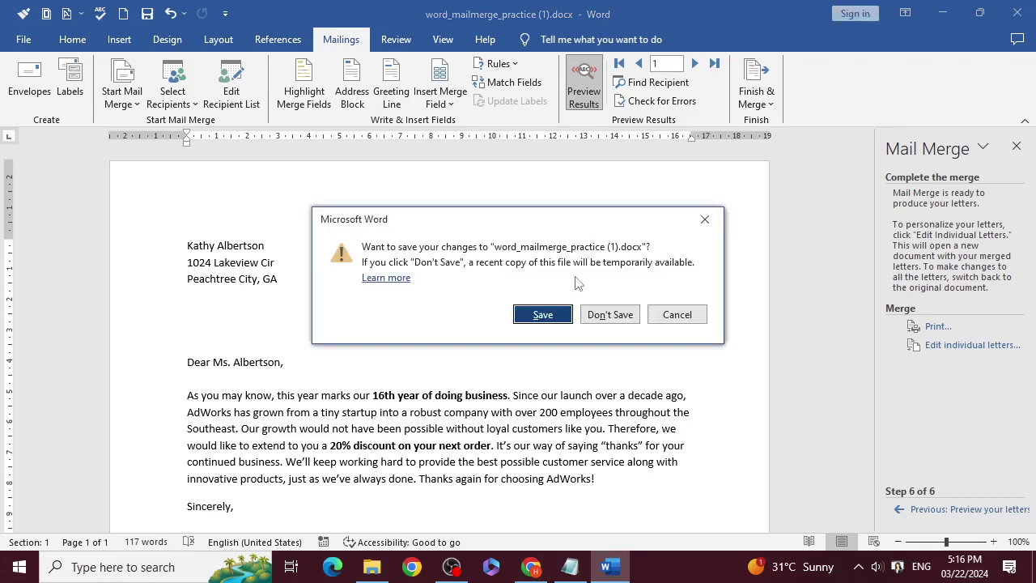
left_click(592, 318)
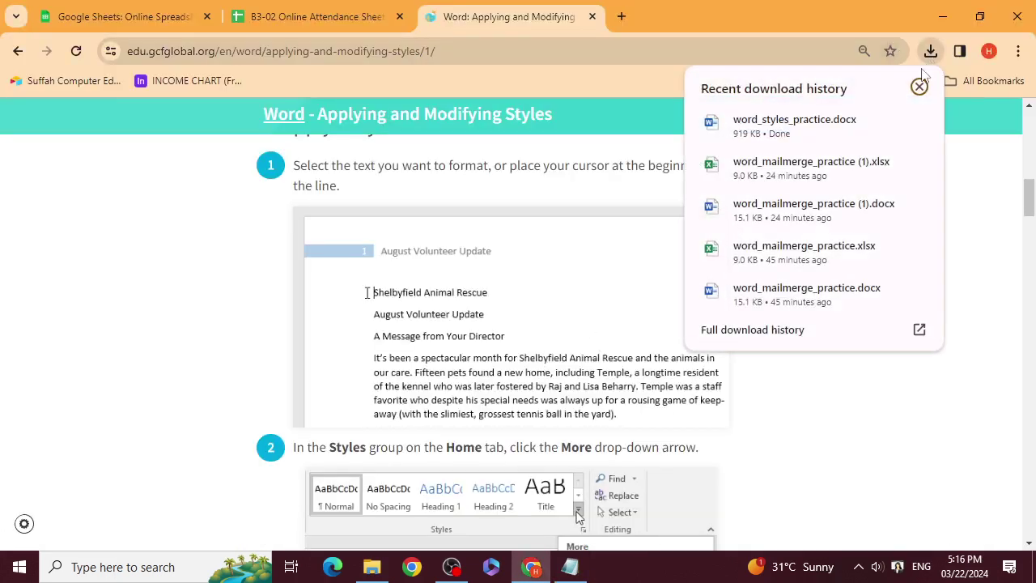
Open the downloaded word_styles_practice.docx from Chrome, enable editing in Word, and select text in the "Shelbyfield Animal Rescue" line.
left_click(791, 127)
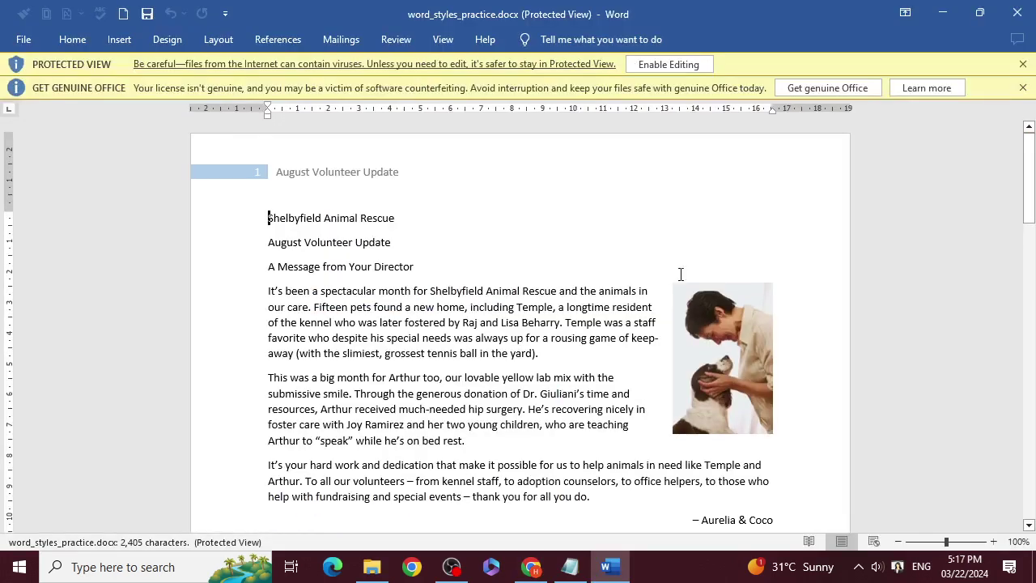
left_click(699, 68)
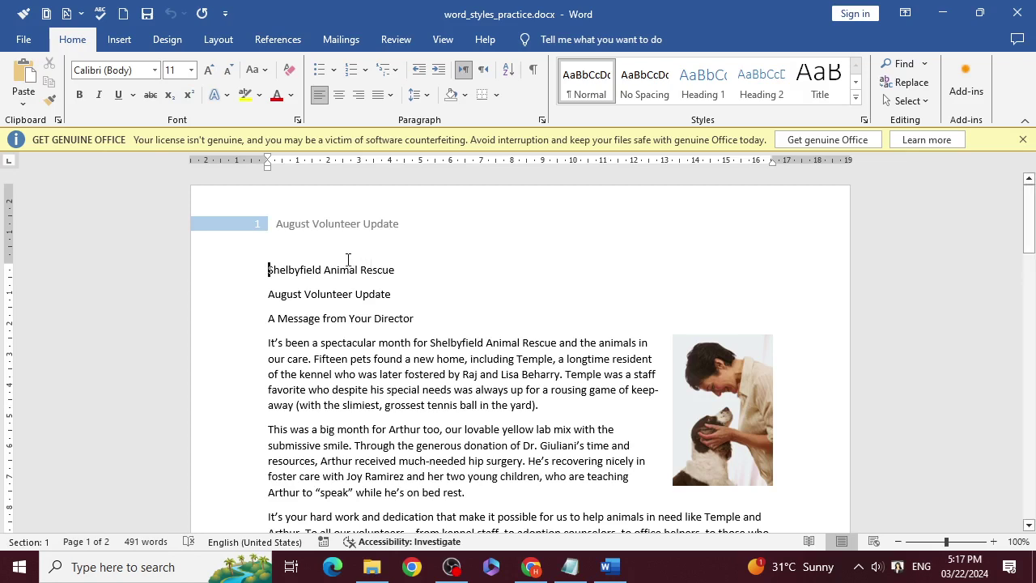
double_click(310, 270)
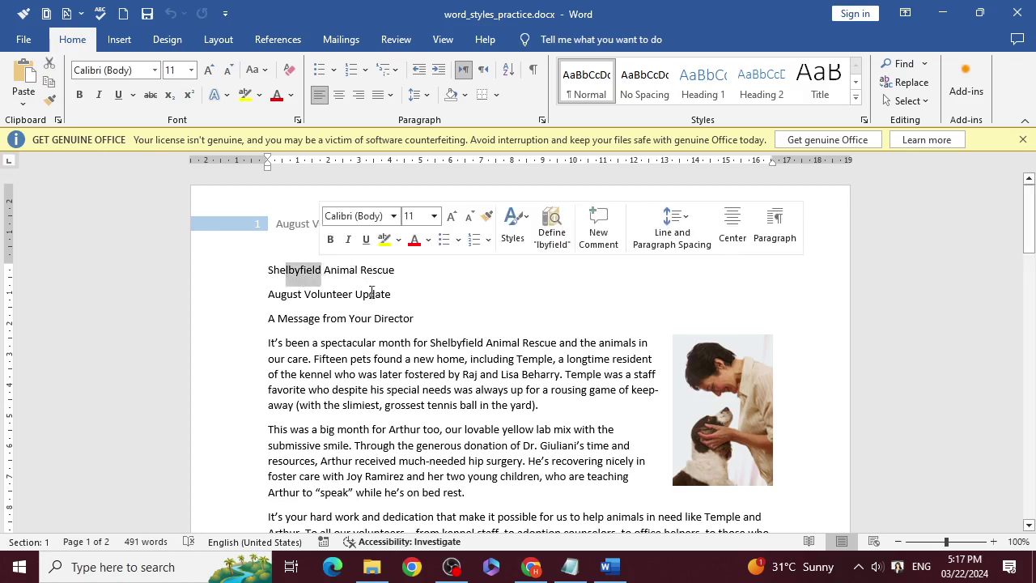
Place the cursor at the start of the "Shelbyfield Animal Rescue" line, and check the lesson's first two style-applying steps in Chrome.
left_click_drag(386, 294, 328, 301)
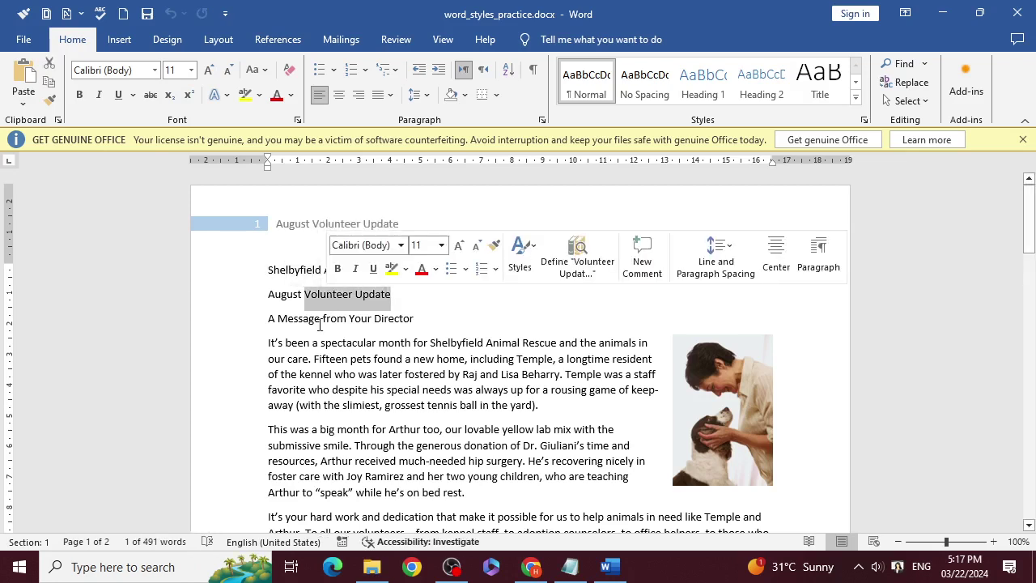
left_click(321, 274)
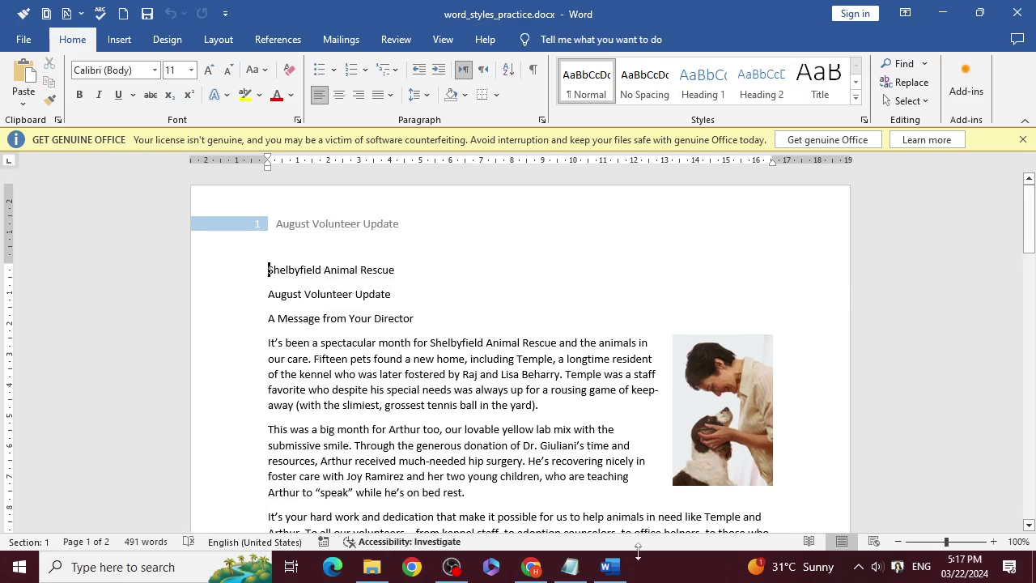
left_click(531, 566)
scroll(365, 324, "up", 1)
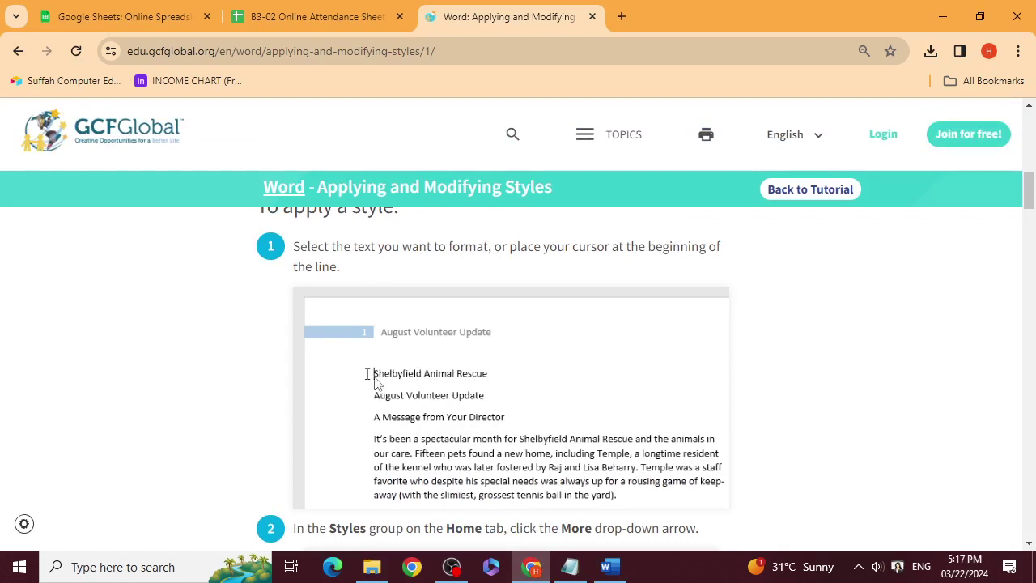
scroll(375, 383, "down", 2)
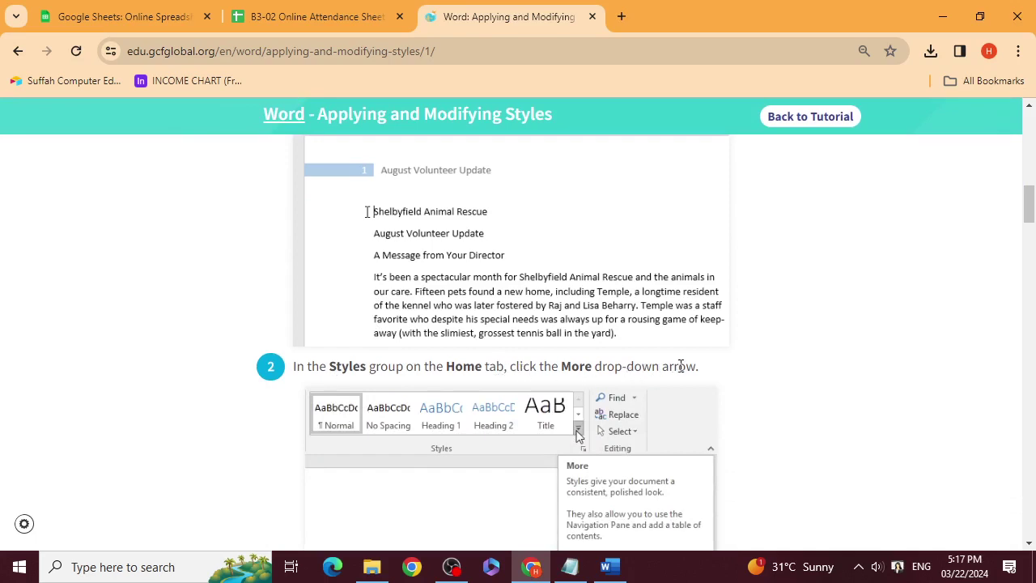
Return to Word, put the cursor back at the start of the "Shelbyfield Animal Rescue" line, and examine the full styles gallery.
left_click(610, 566)
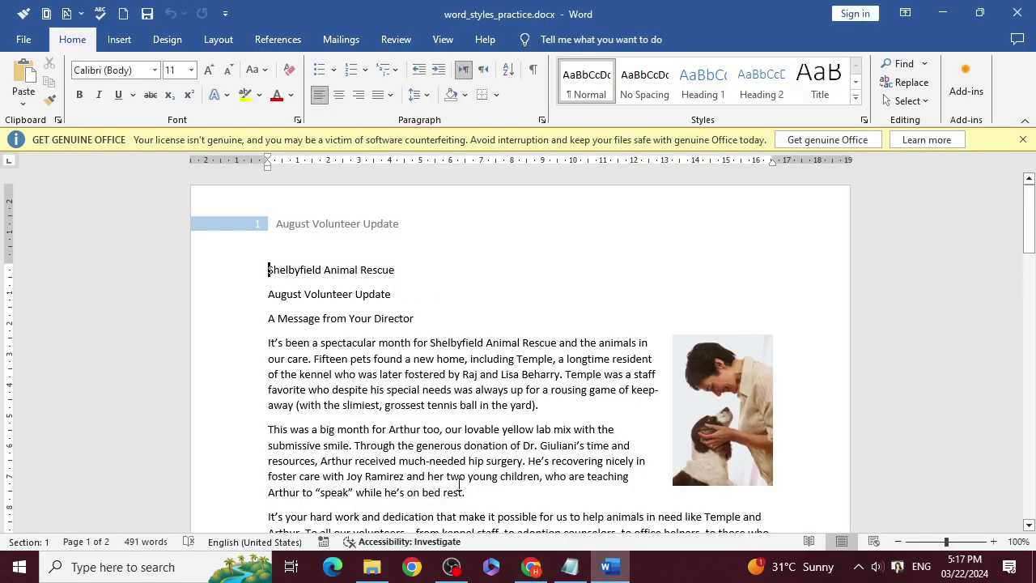
left_click_drag(271, 263, 361, 270)
left_click(279, 271)
key("Home")
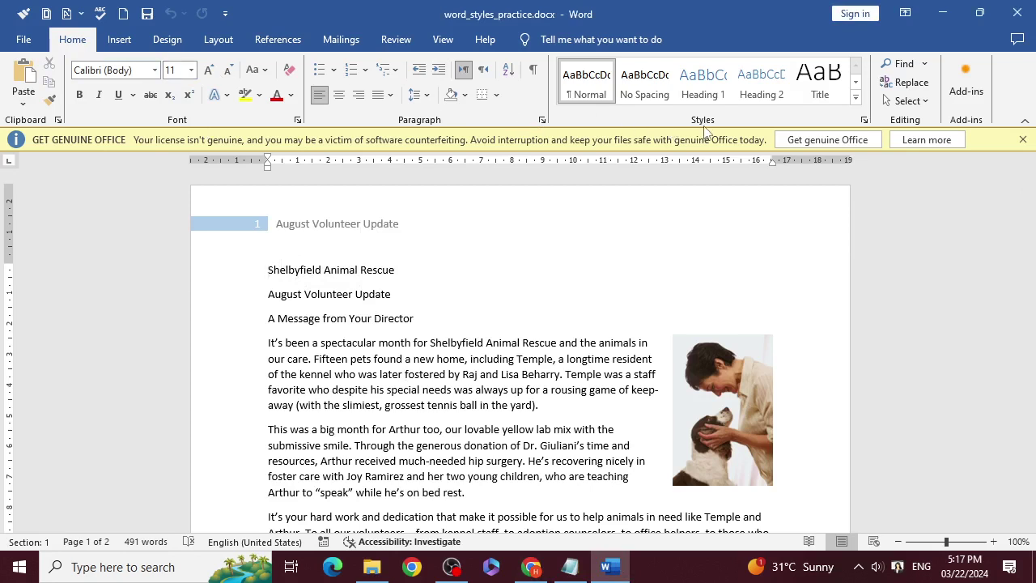
left_click(856, 83)
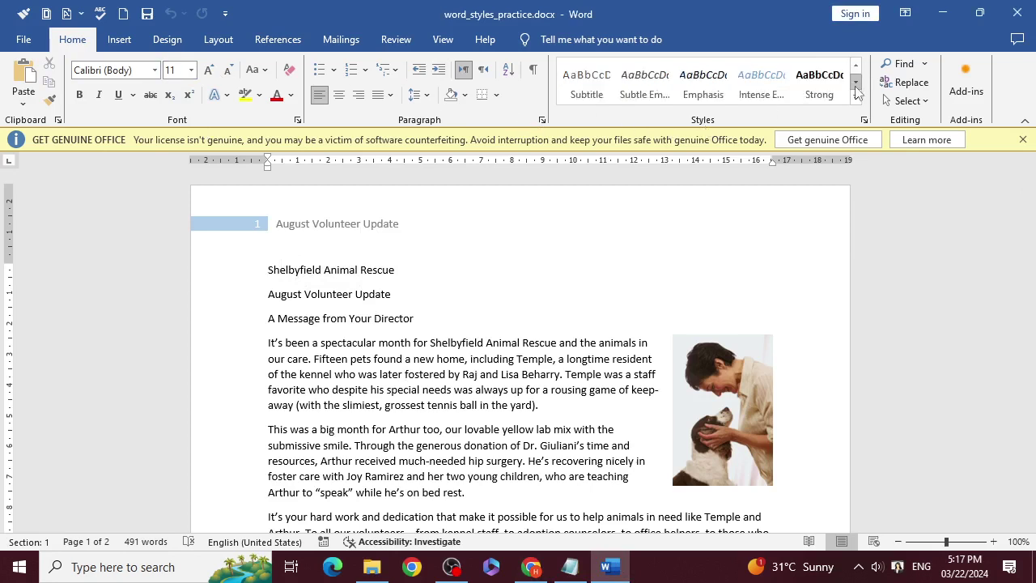
left_click(855, 85)
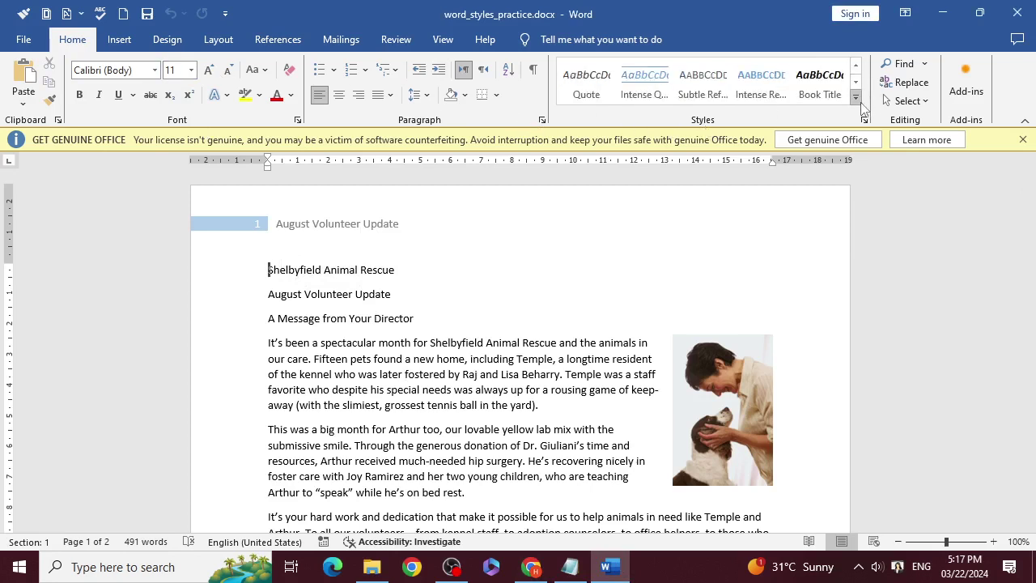
left_click(855, 97)
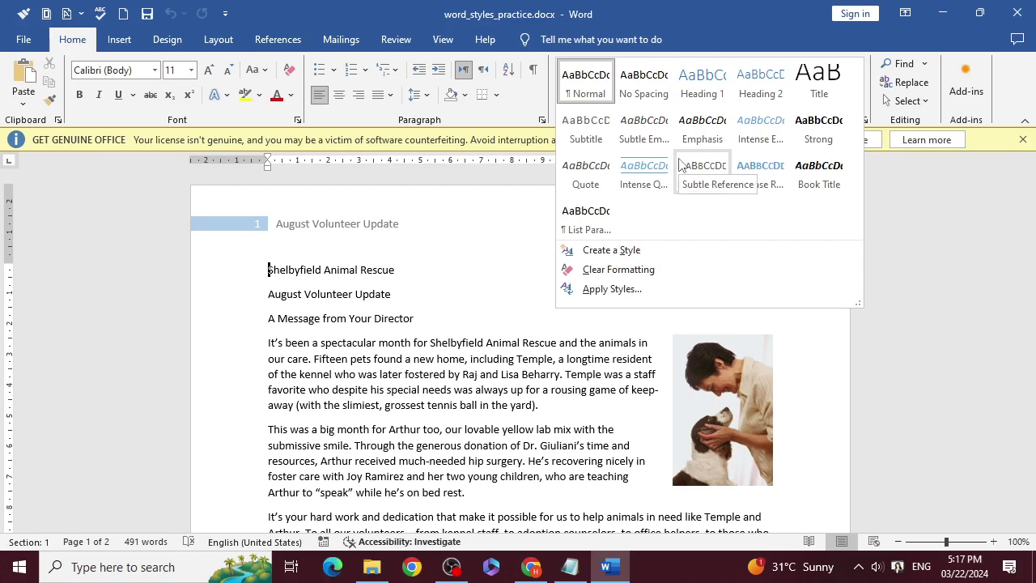
left_click(926, 199)
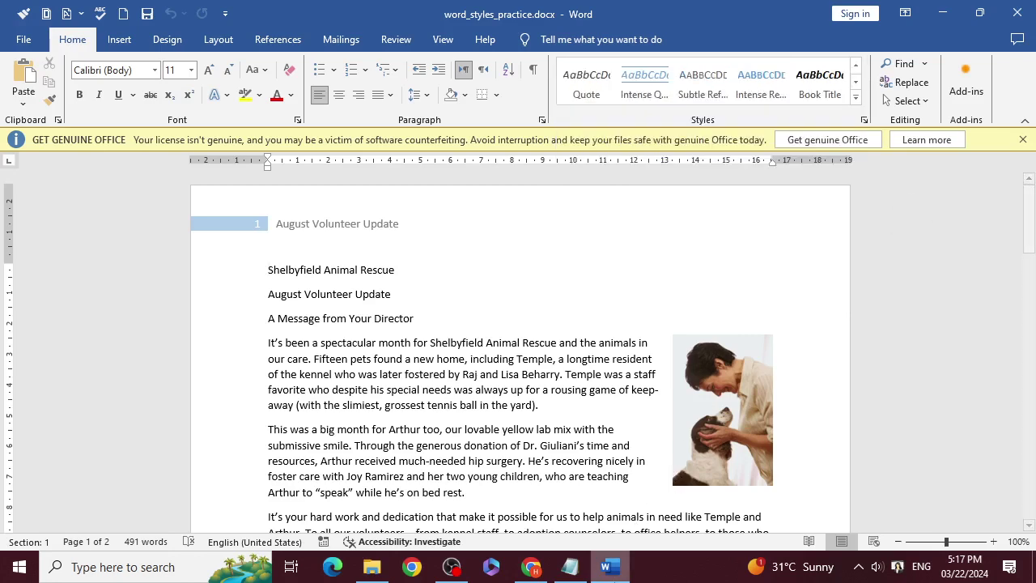
Switch to Chrome and read the lesson's remaining steps for applying a style, including its example of the formatted title.
left_click(609, 567)
scroll(450, 288, "up", 2)
scroll(446, 301, "down", 2)
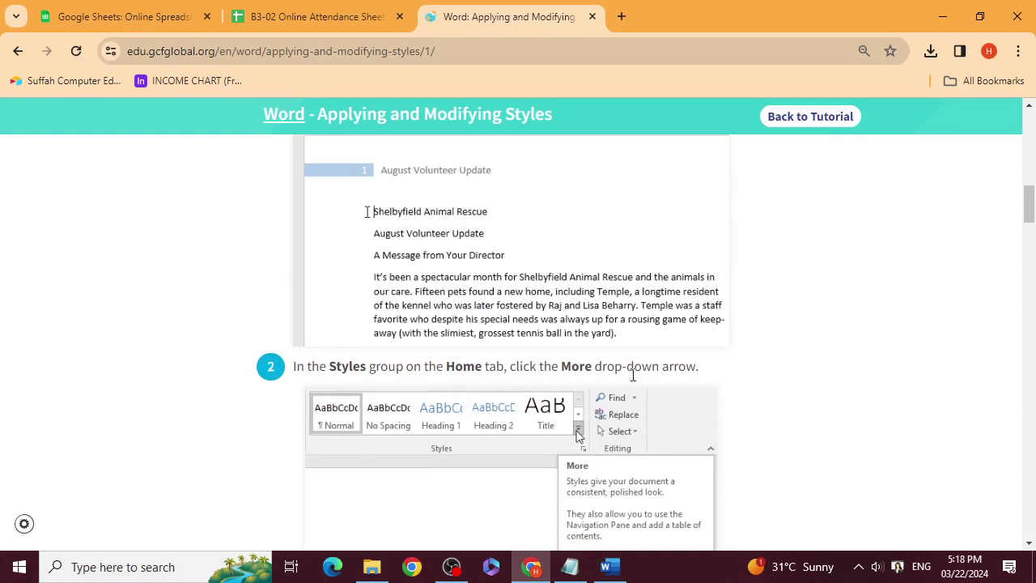
scroll(633, 375, "down", 5)
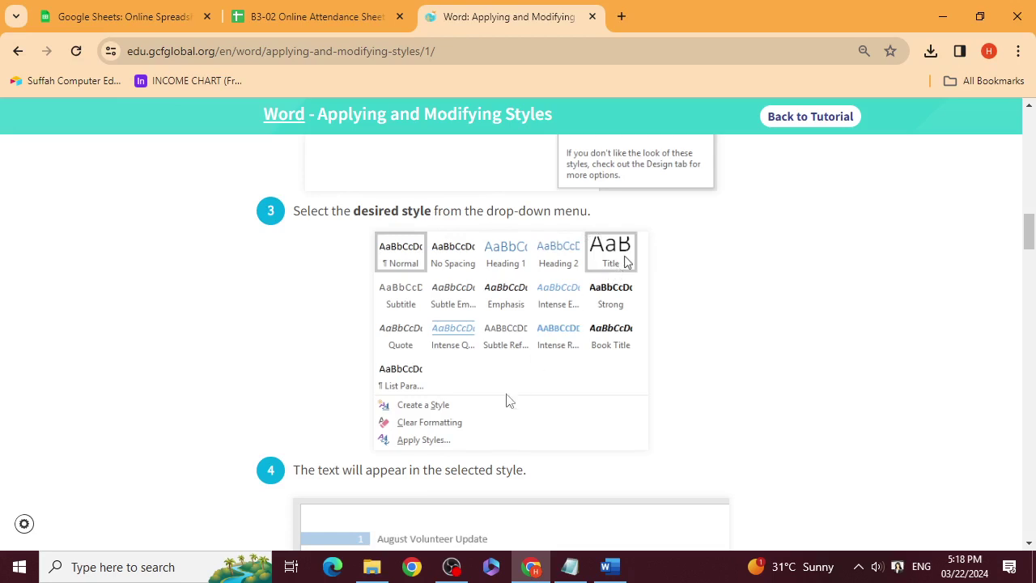
scroll(507, 400, "down", 2)
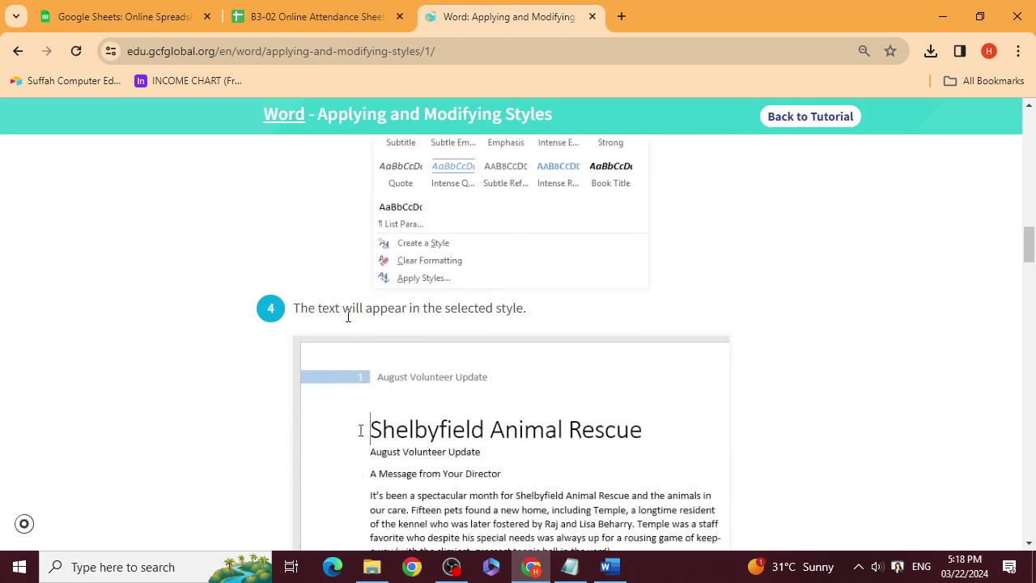
scroll(518, 351, "down", 2)
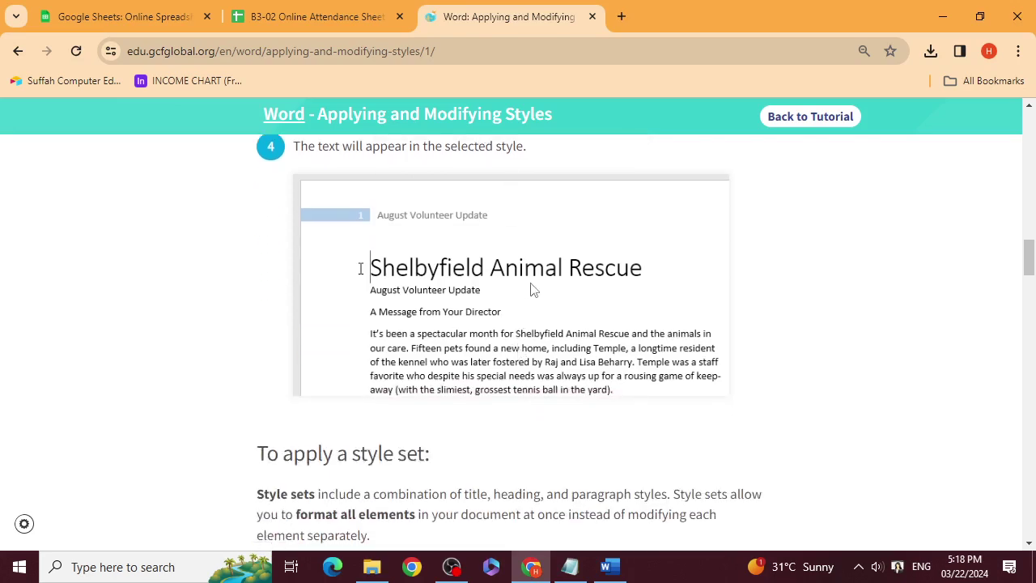
scroll(534, 301, "up", 10)
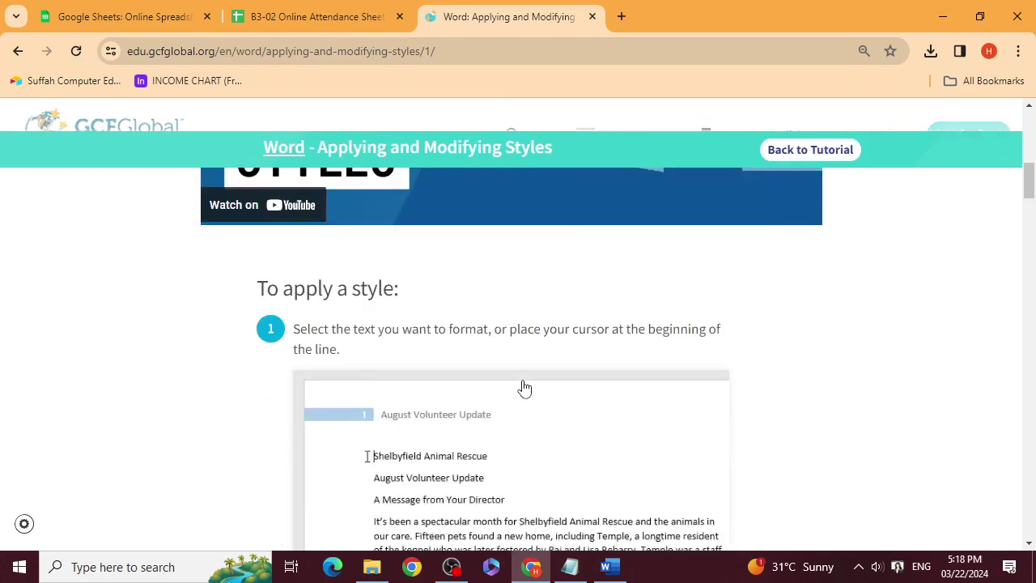
scroll(525, 389, "down", 1)
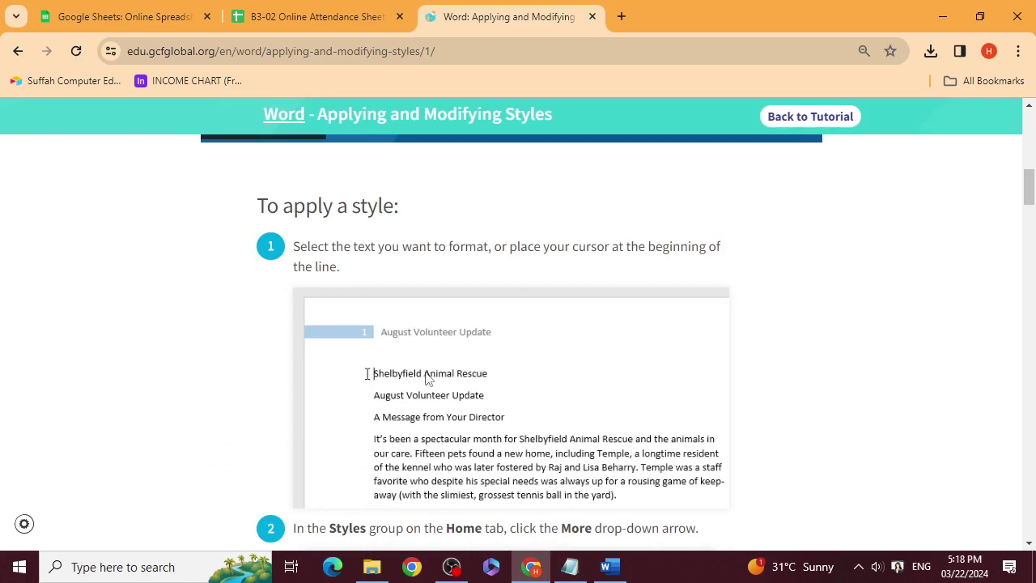
scroll(428, 379, "down", 4)
Switch to Word and apply the Title style to the "Shelbyfield Animal Rescue" line.
left_click(603, 565)
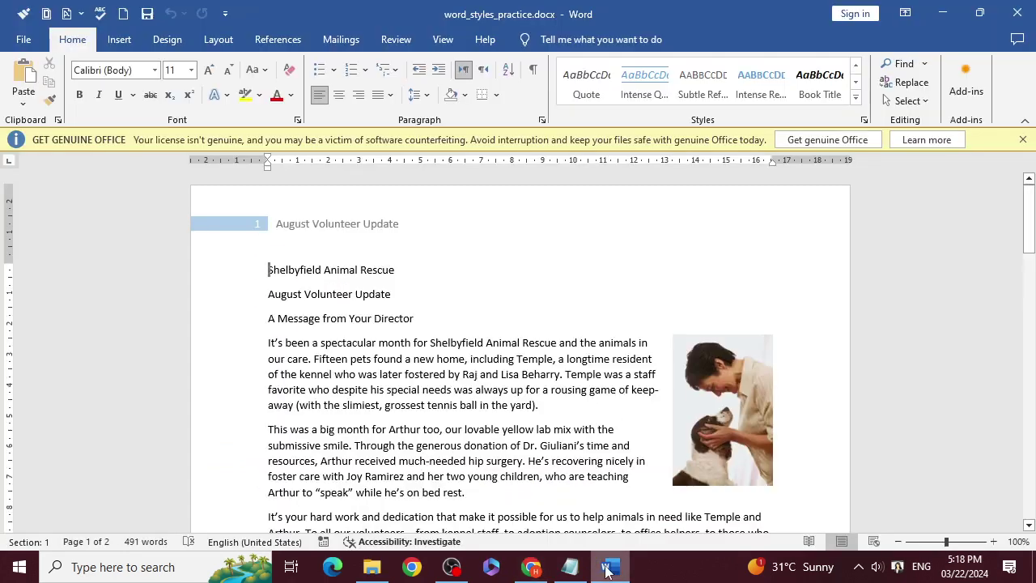
left_click(856, 96)
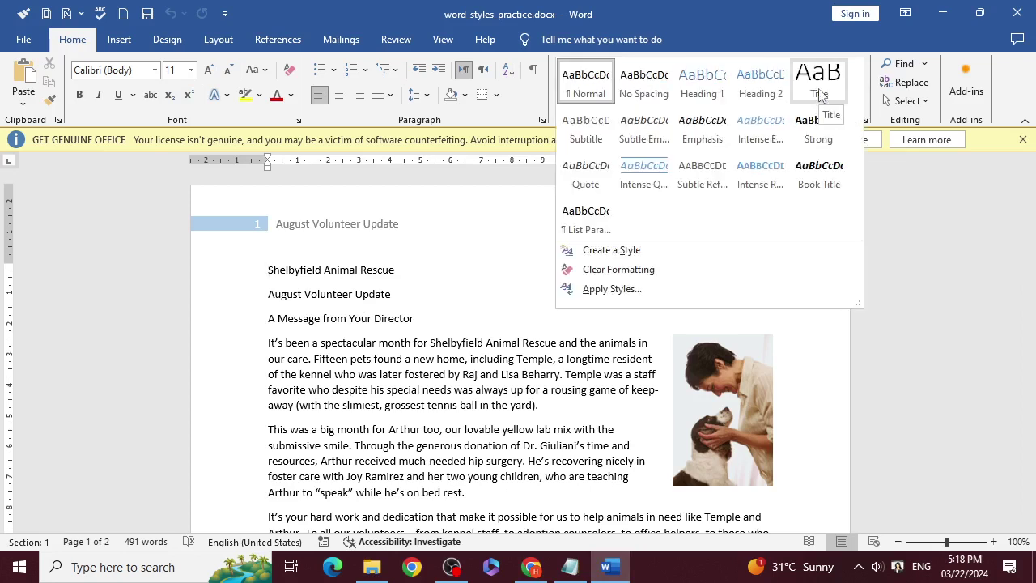
left_click(820, 97)
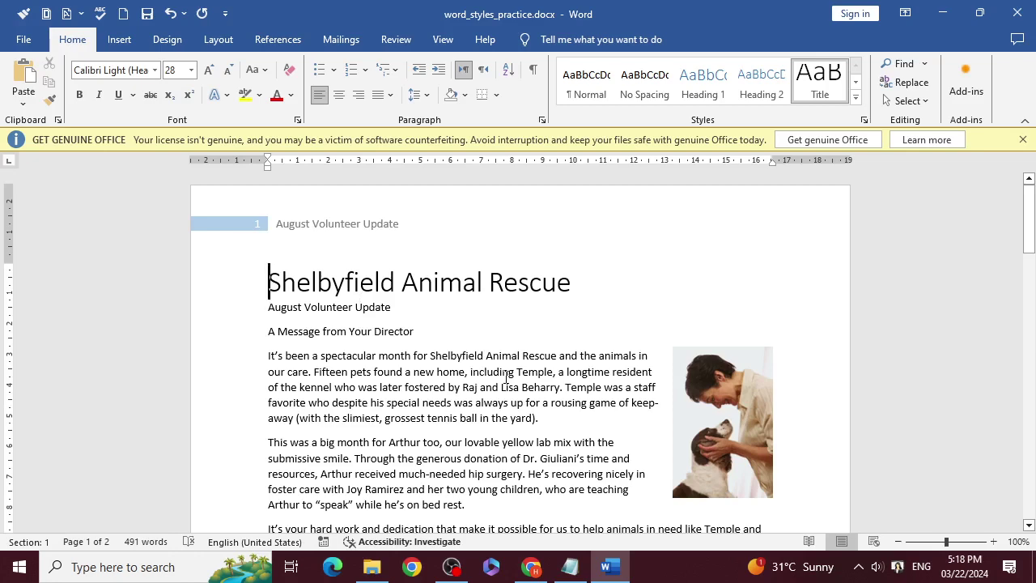
Switch to Chrome and read the lesson's section on applying a style set, through choosing the desired set.
mouse_move(525, 570)
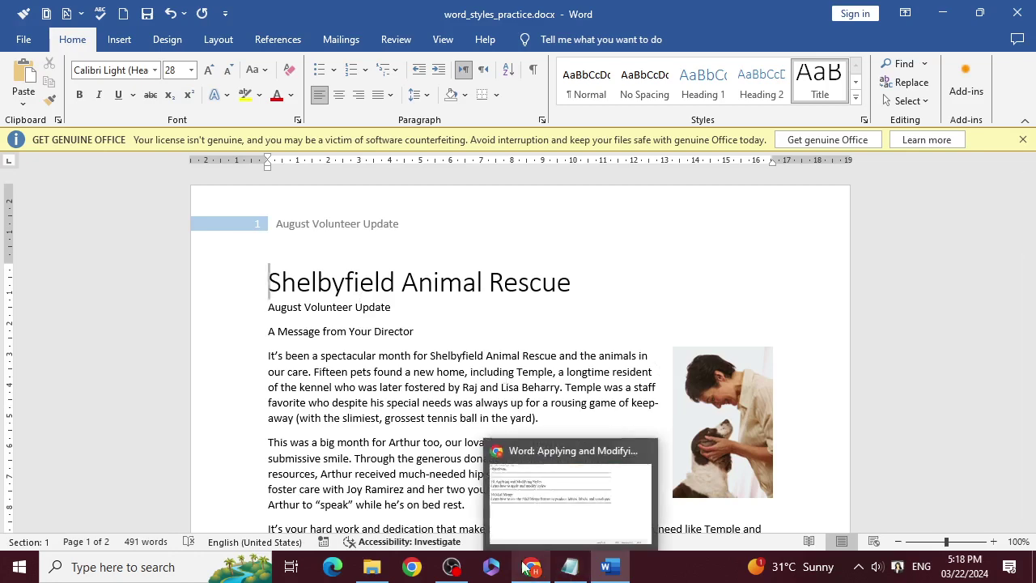
left_click(571, 494)
scroll(550, 316, "down", 3)
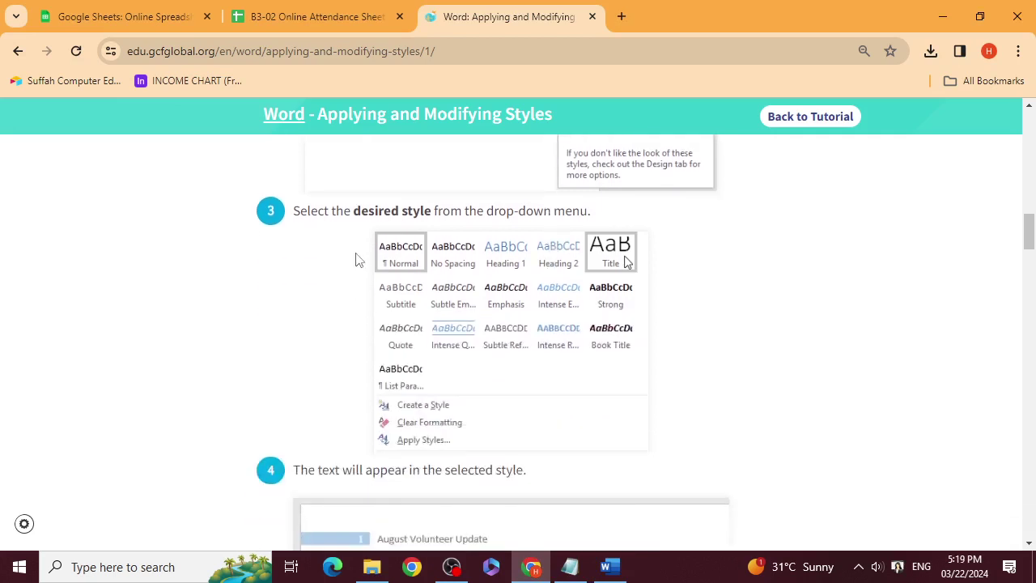
scroll(339, 416, "down", 2)
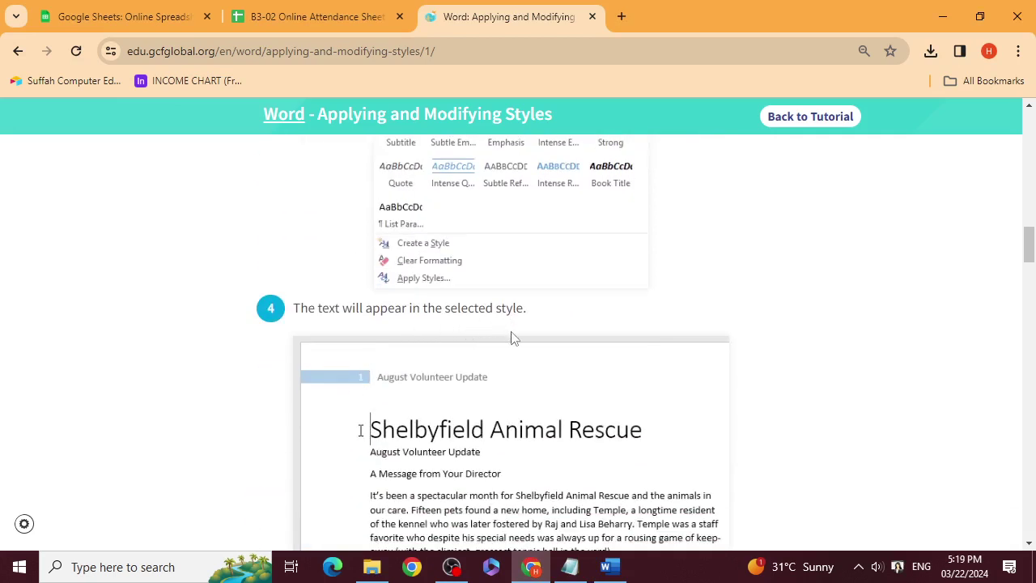
scroll(512, 337, "down", 3)
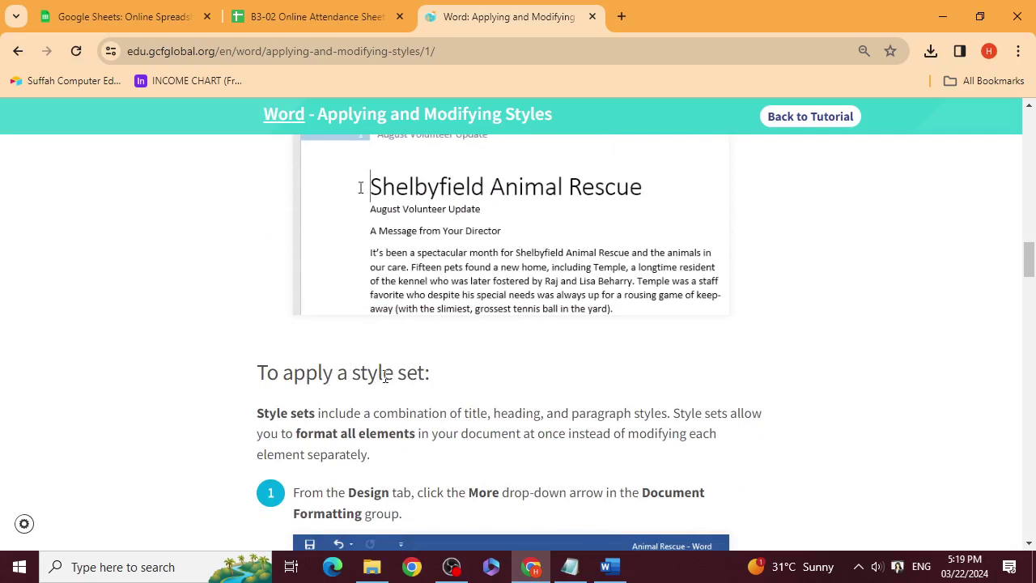
scroll(393, 380, "down", 1)
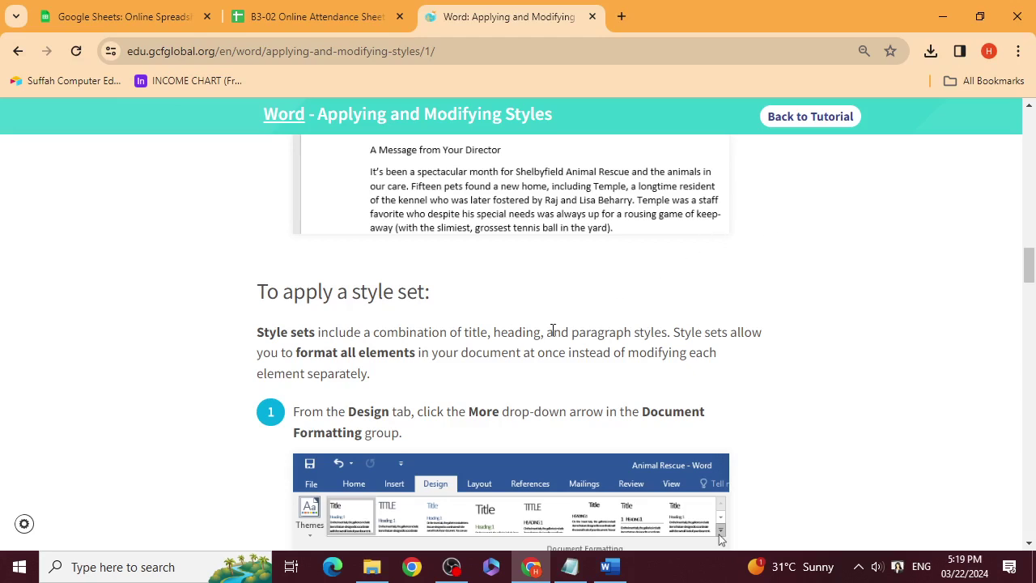
scroll(588, 403, "down", 1)
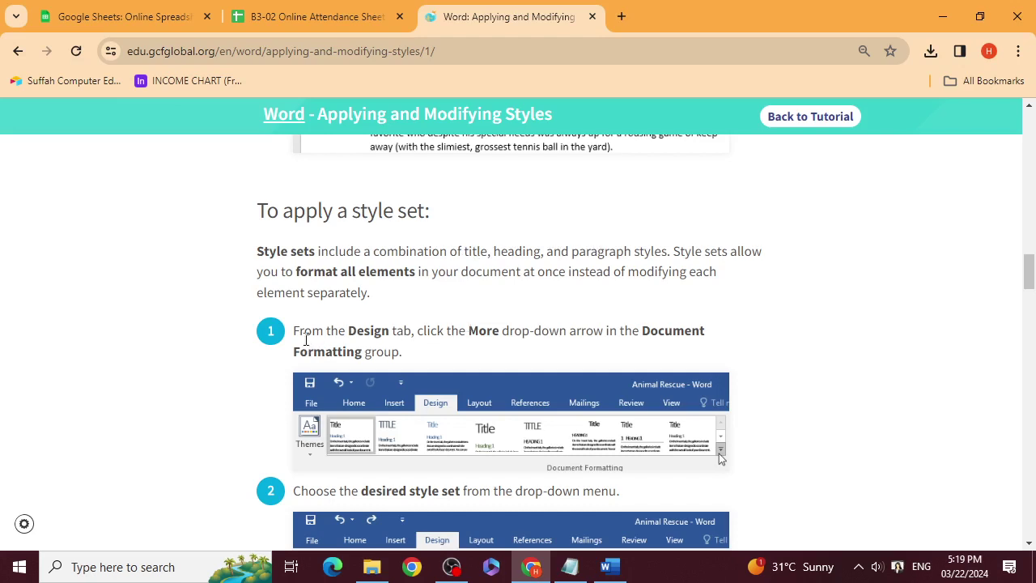
left_click_drag(303, 330, 404, 330)
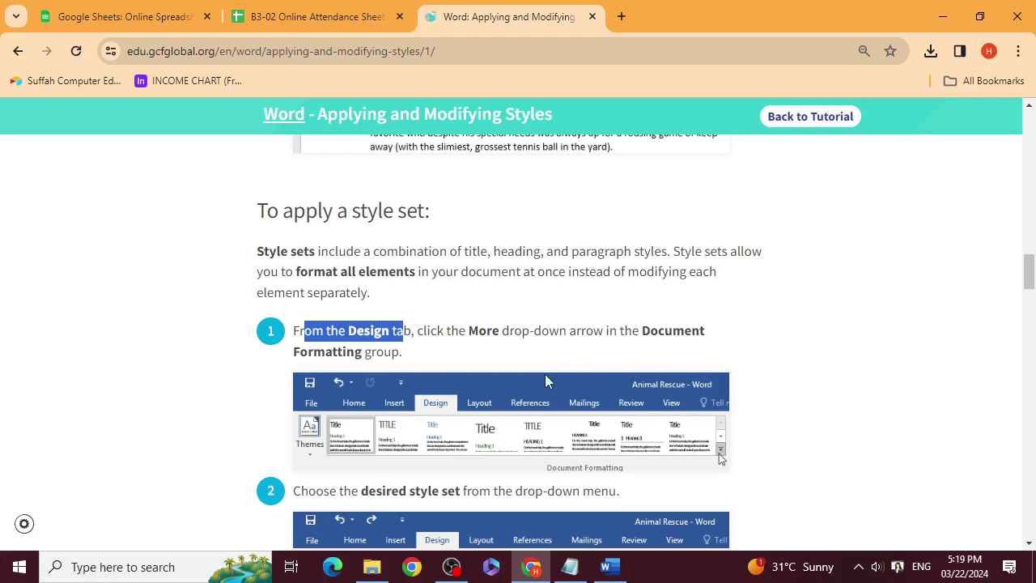
scroll(396, 429, "down", 2)
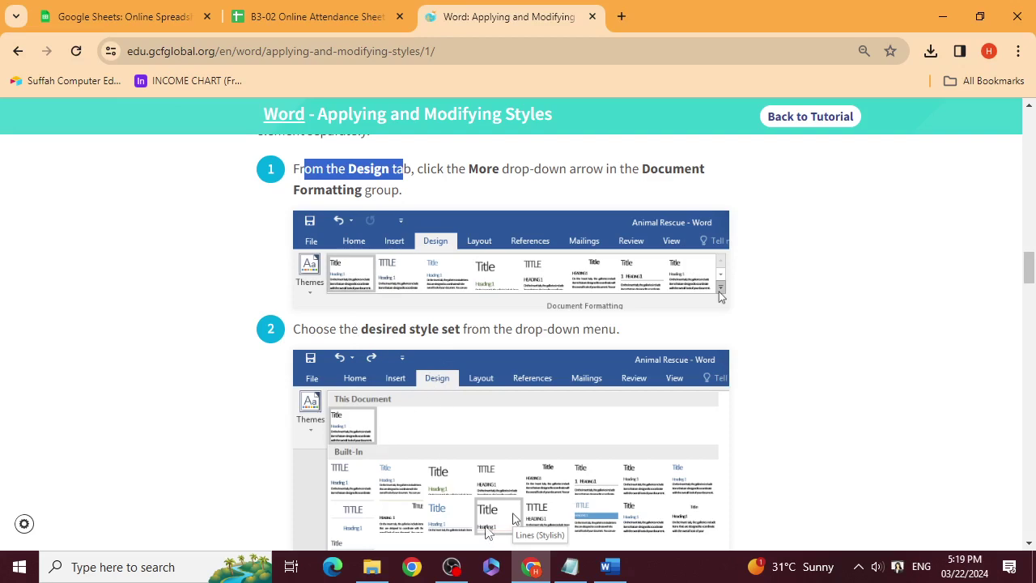
Switch to Word and apply the built-in Lines (Stylish) style set to the document.
left_click(609, 567)
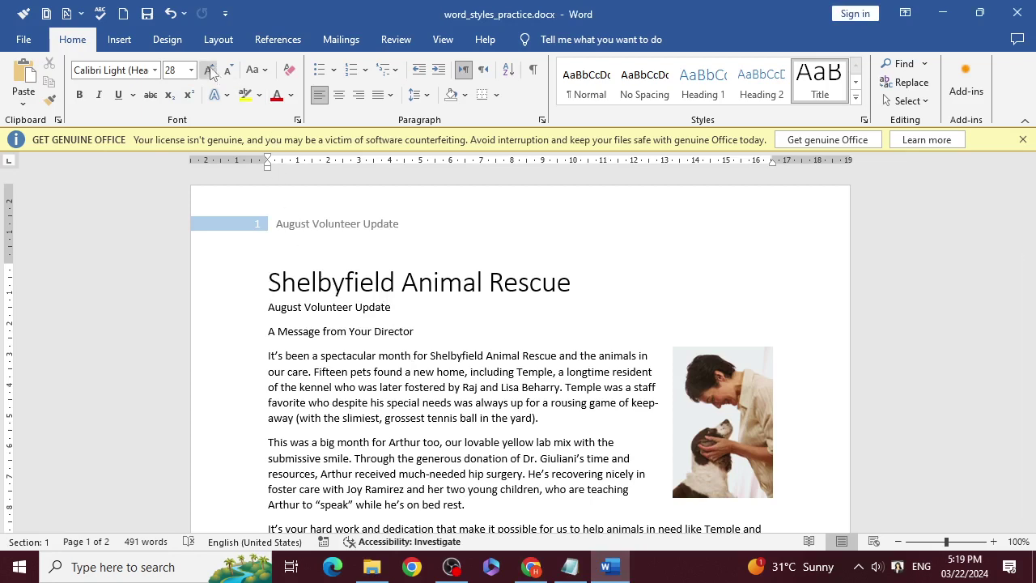
left_click(165, 40)
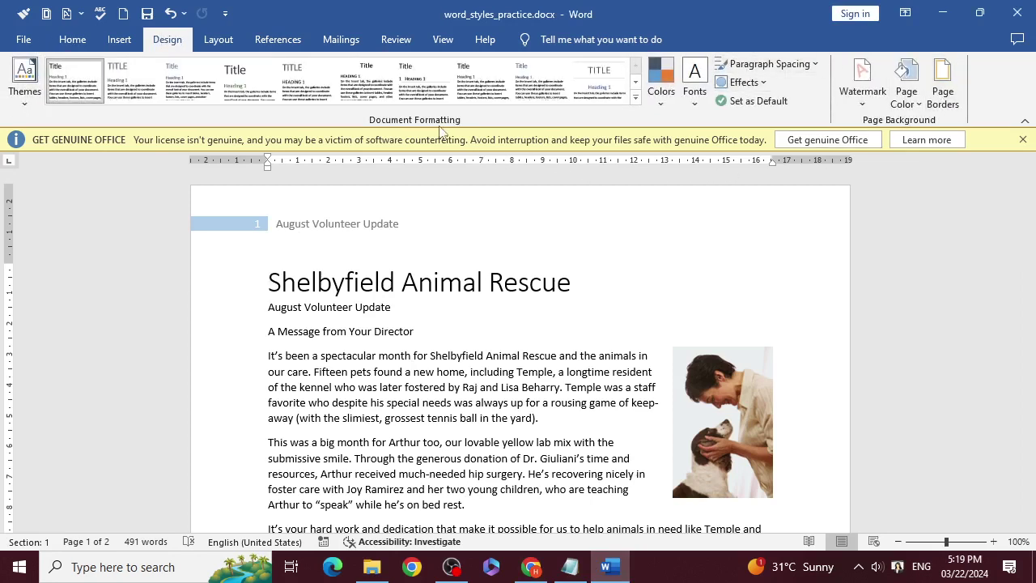
left_click(635, 98)
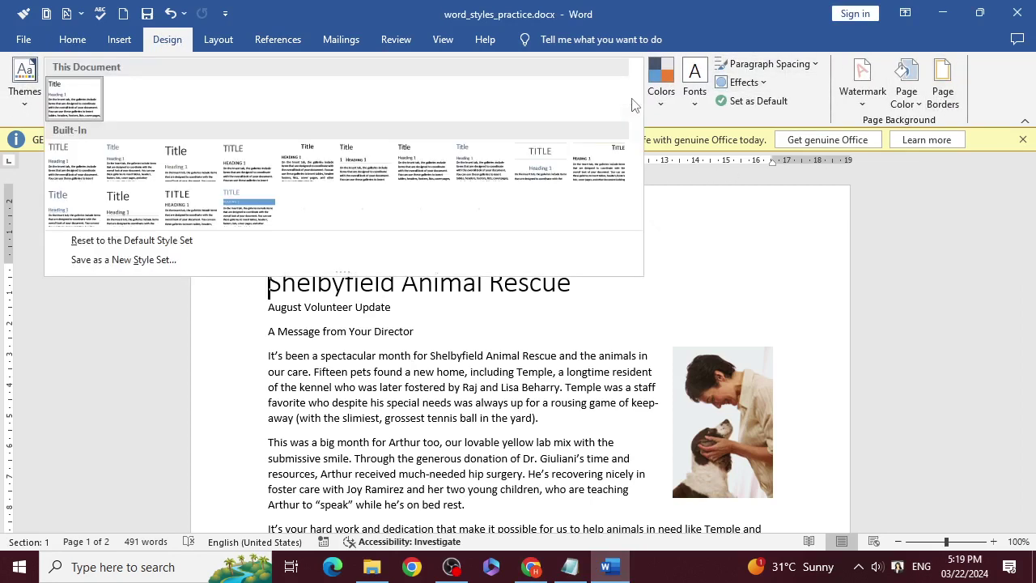
left_click(126, 200)
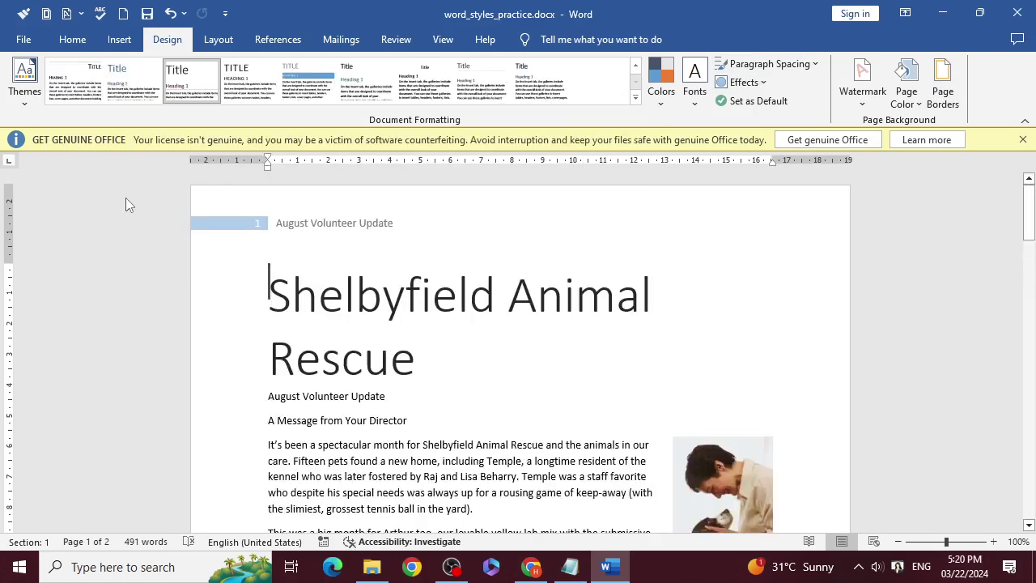
Review the restyled page, selecting the "August Volunteer Update" line and the text "Message from Your Director" below it.
scroll(470, 368, "down", 3)
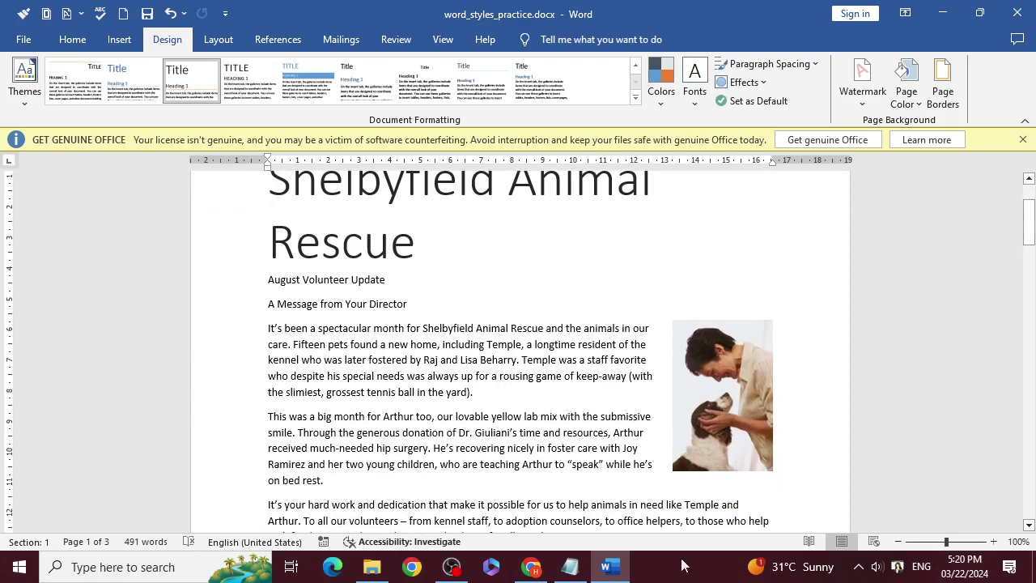
mouse_move(610, 566)
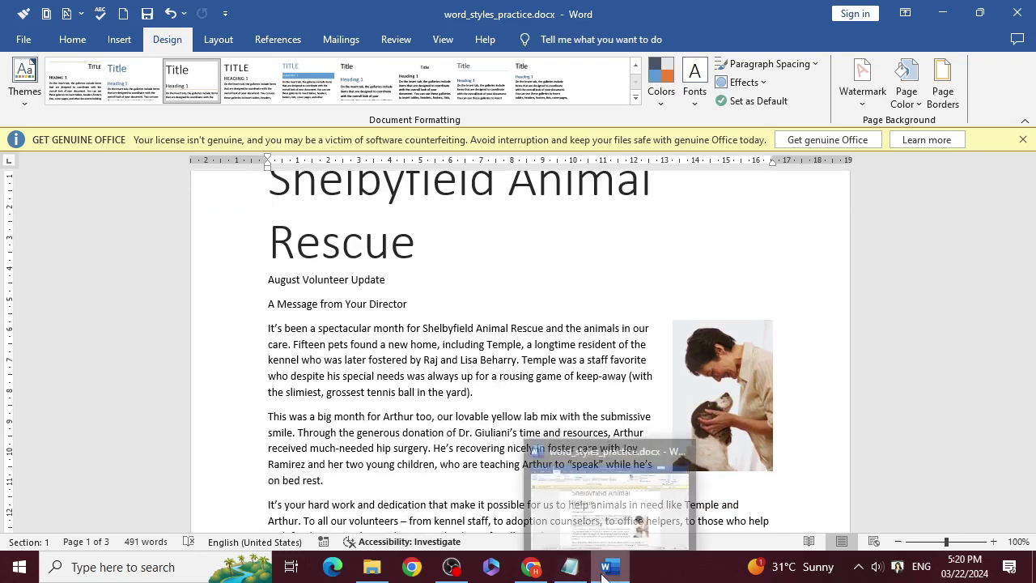
triple_click(386, 279)
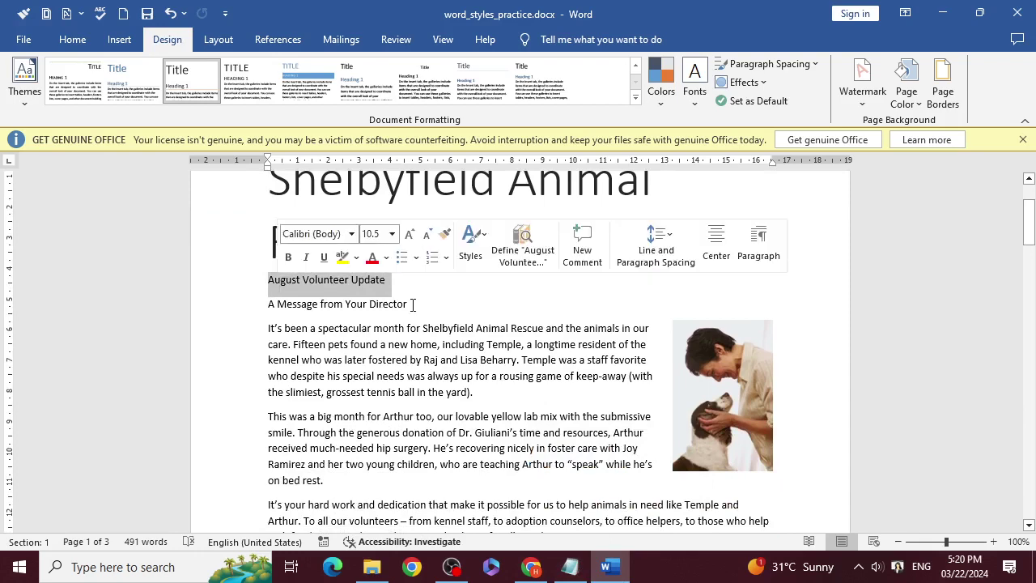
left_click_drag(413, 304, 278, 306)
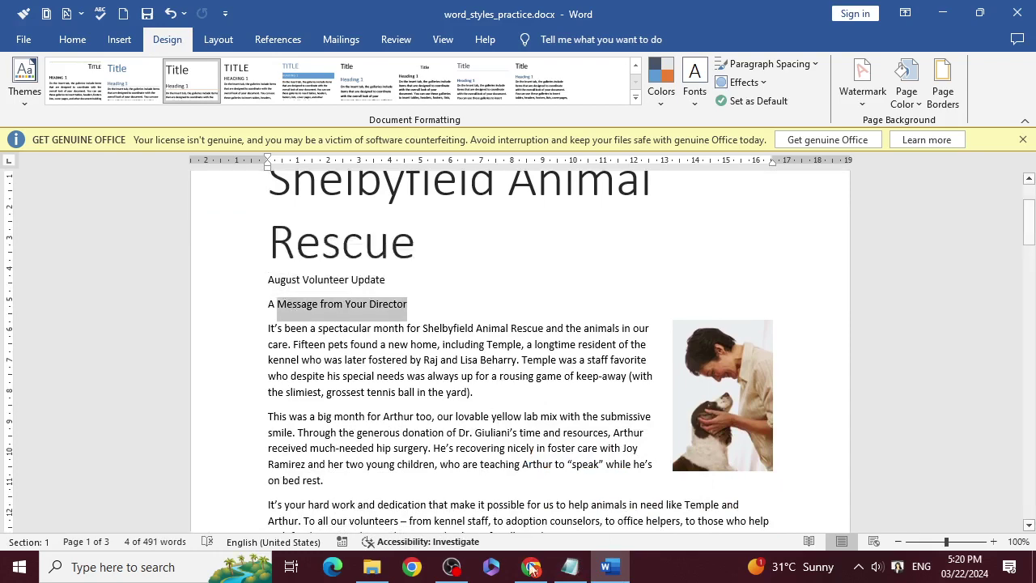
Switch to Chrome and read the lesson's first step on modifying a style.
left_click(531, 567)
scroll(522, 501, "down", 3)
scroll(522, 501, "down", 3)
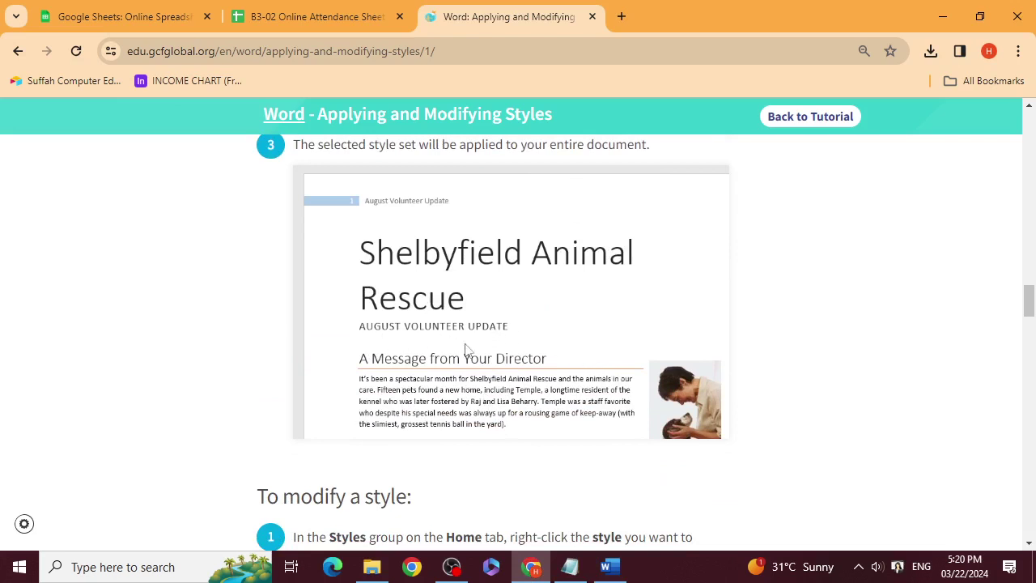
scroll(423, 366, "down", 3)
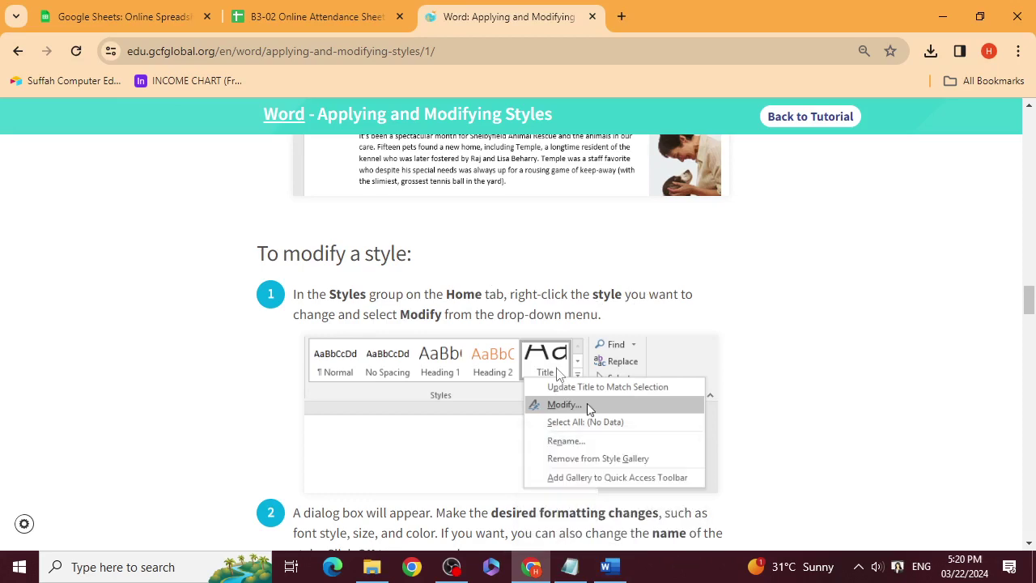
Switch to Word and modify the Title style of the "Shelbyfield Animal Rescue" heading, setting its font color to orange Accent 2.
left_click(610, 567)
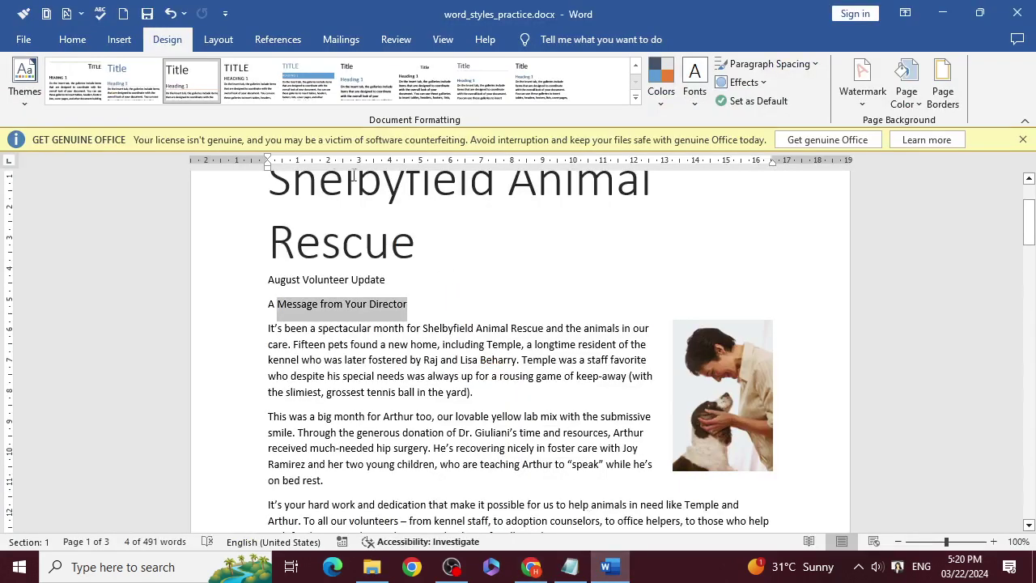
left_click(73, 41)
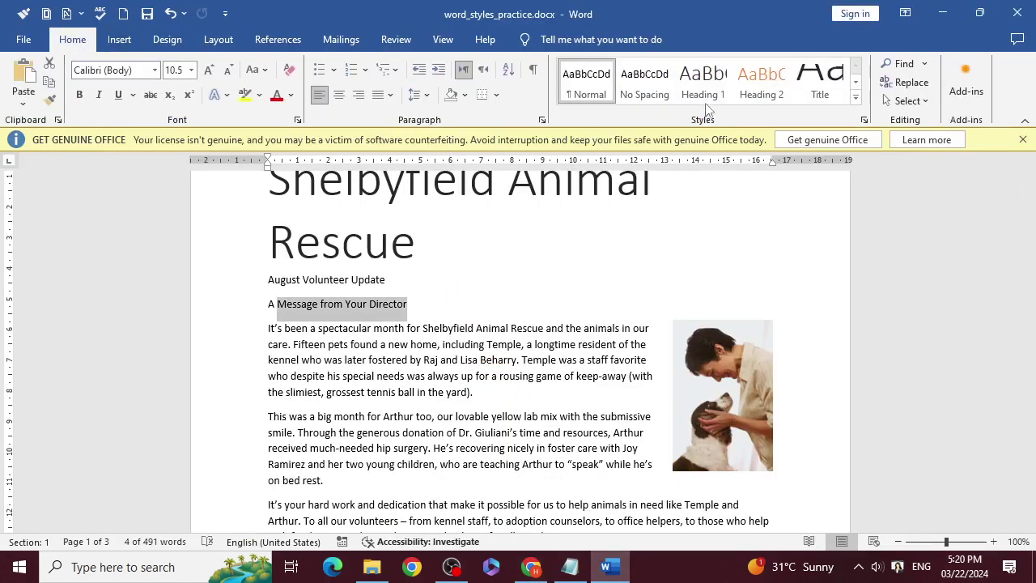
left_click(856, 98)
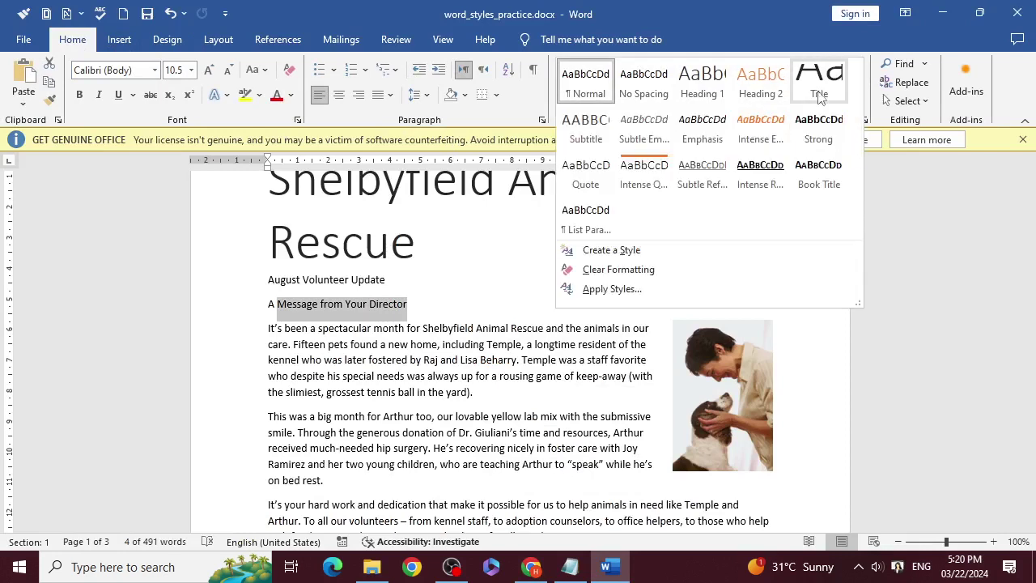
scroll(387, 218, "up", 1)
key("Escape")
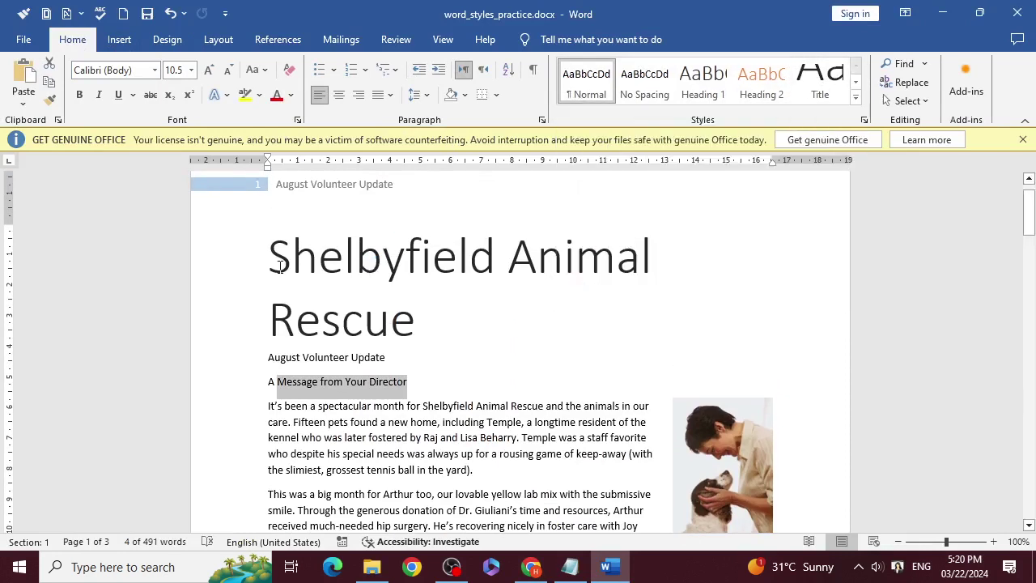
left_click(280, 267)
left_click(856, 98)
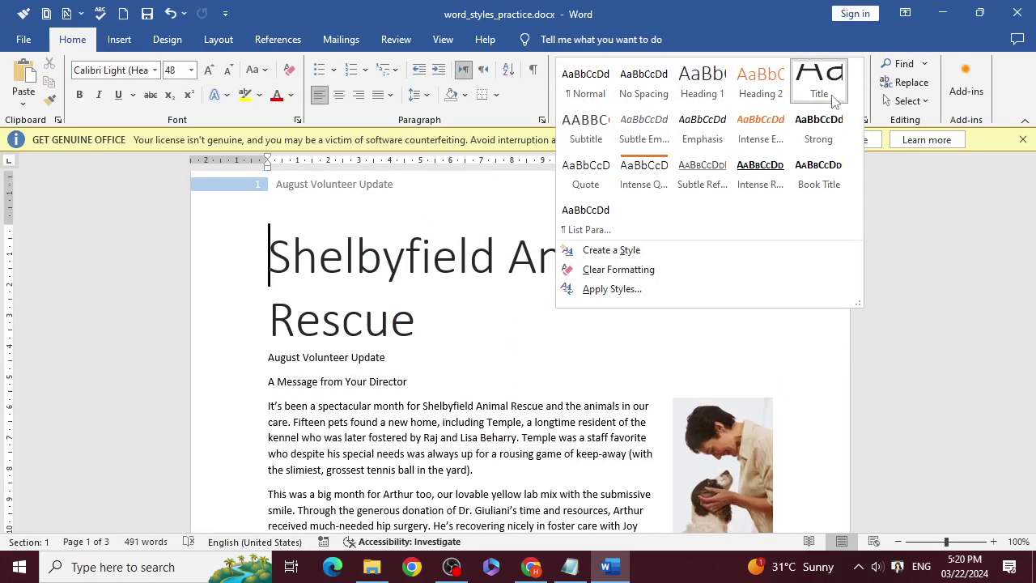
right_click(834, 99)
left_click(854, 123)
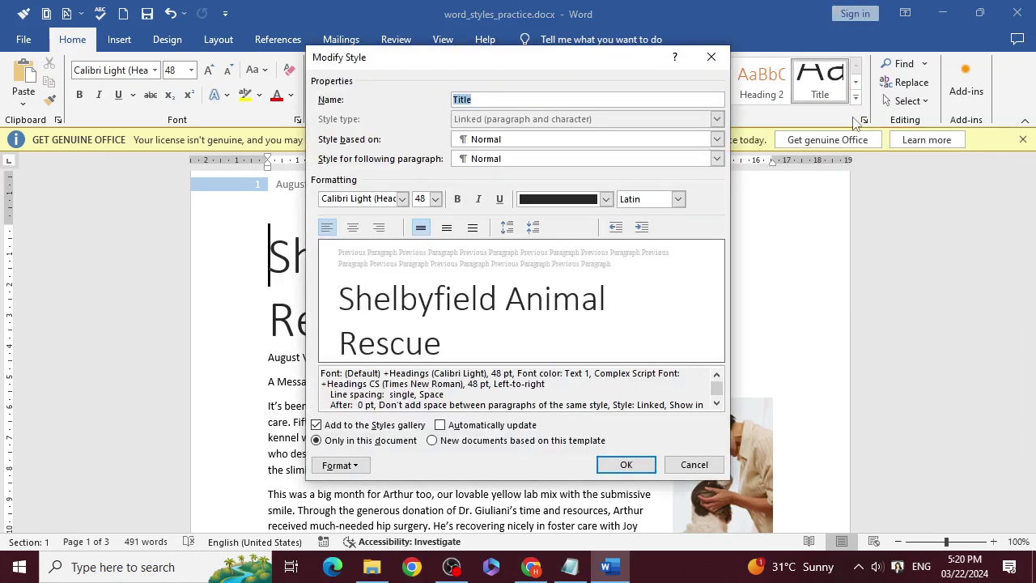
left_click(606, 200)
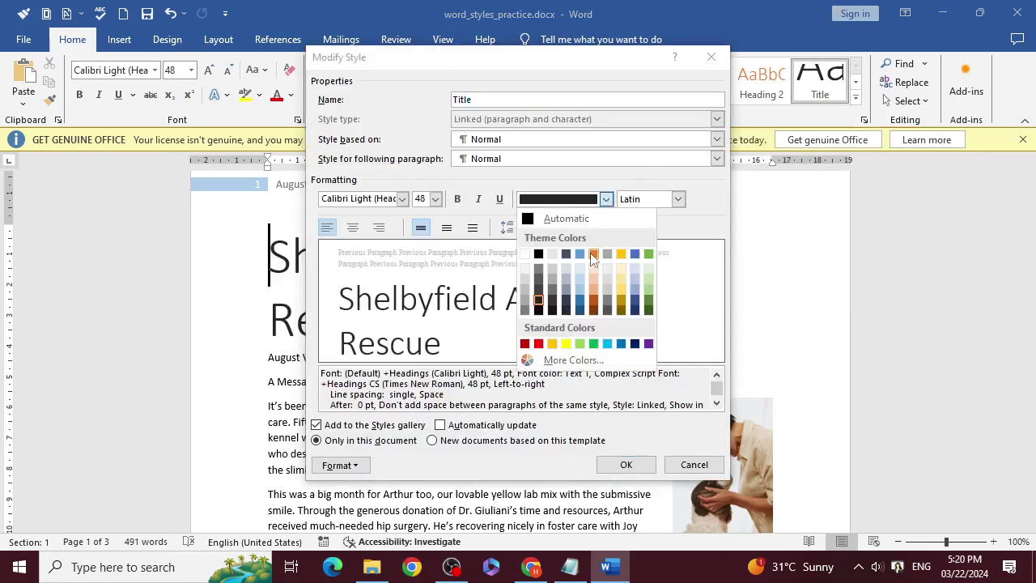
left_click(593, 254)
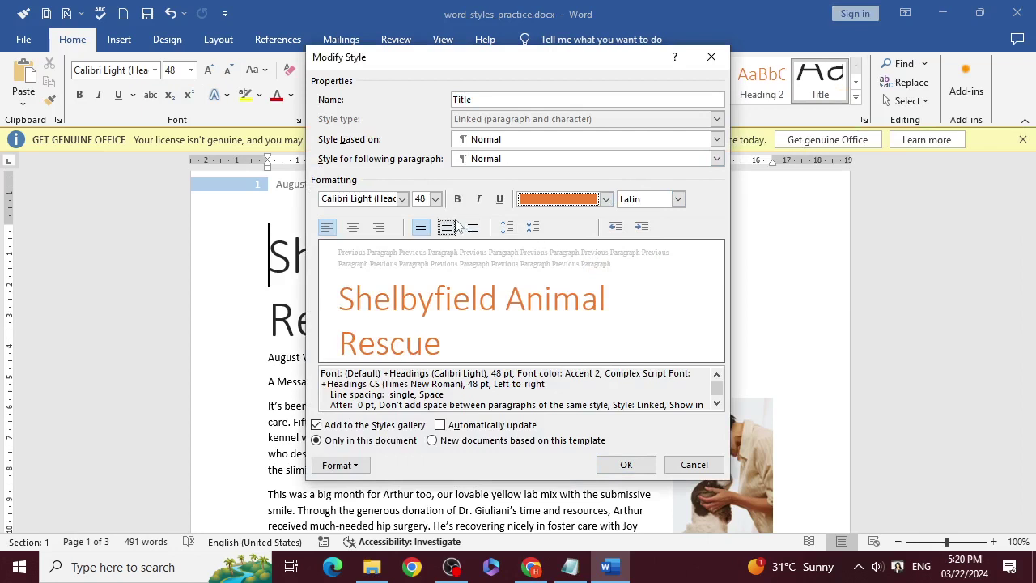
Set the Title style's font to Times New Roman, keep the size at 48, and apply the style changes.
left_click(436, 199)
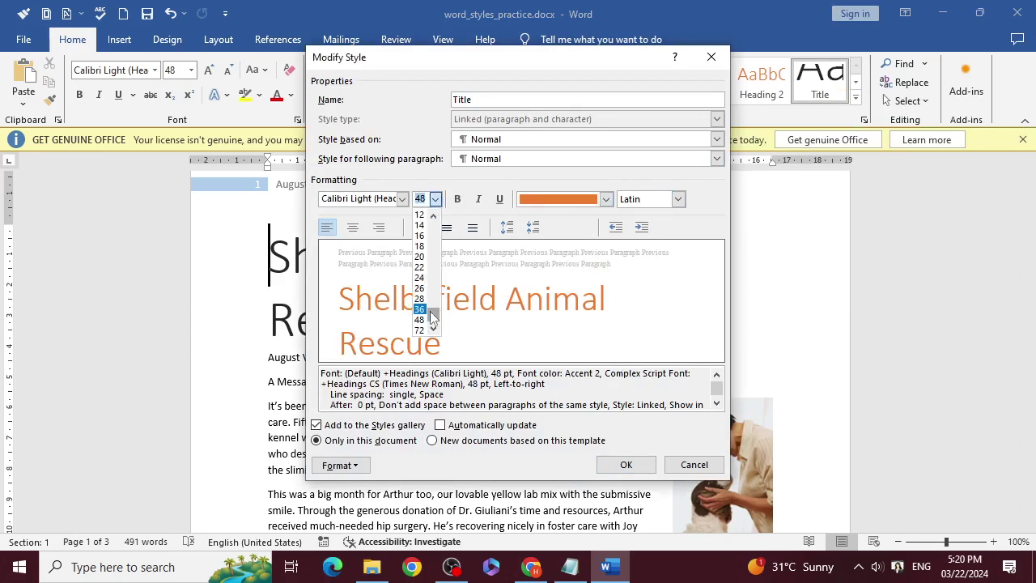
left_click(420, 329)
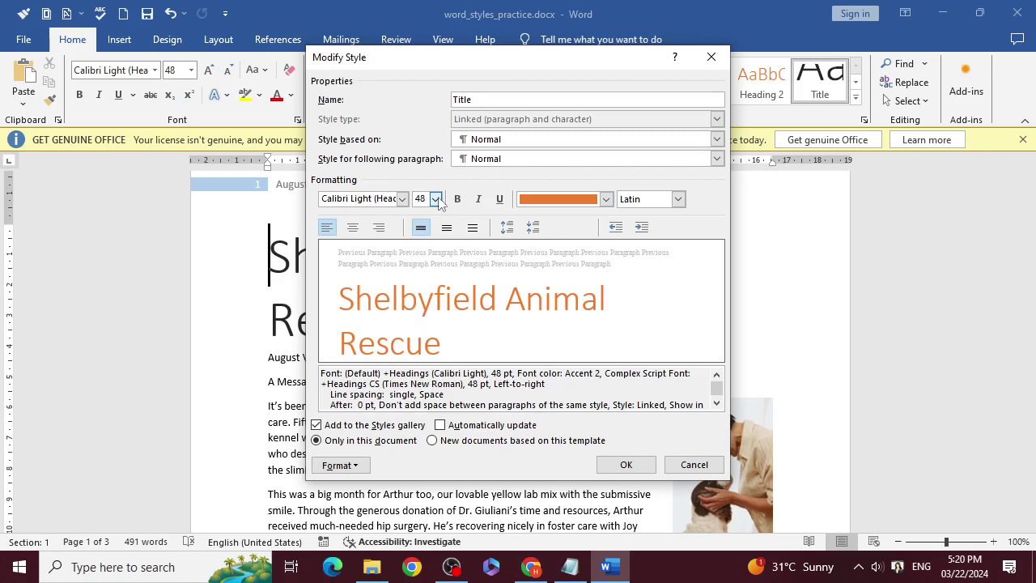
left_click(394, 199)
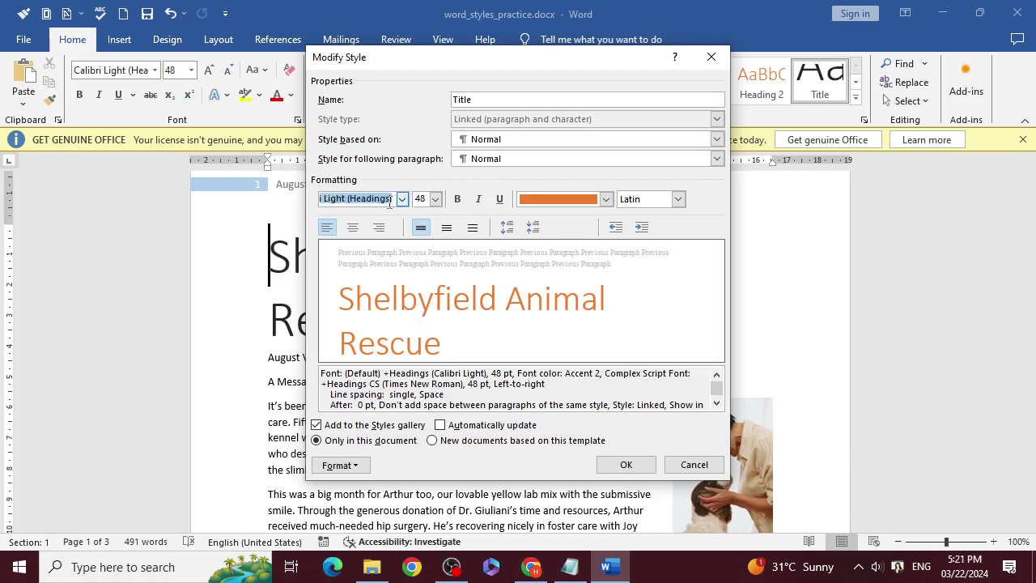
type("Times New Roman")
left_click(389, 203)
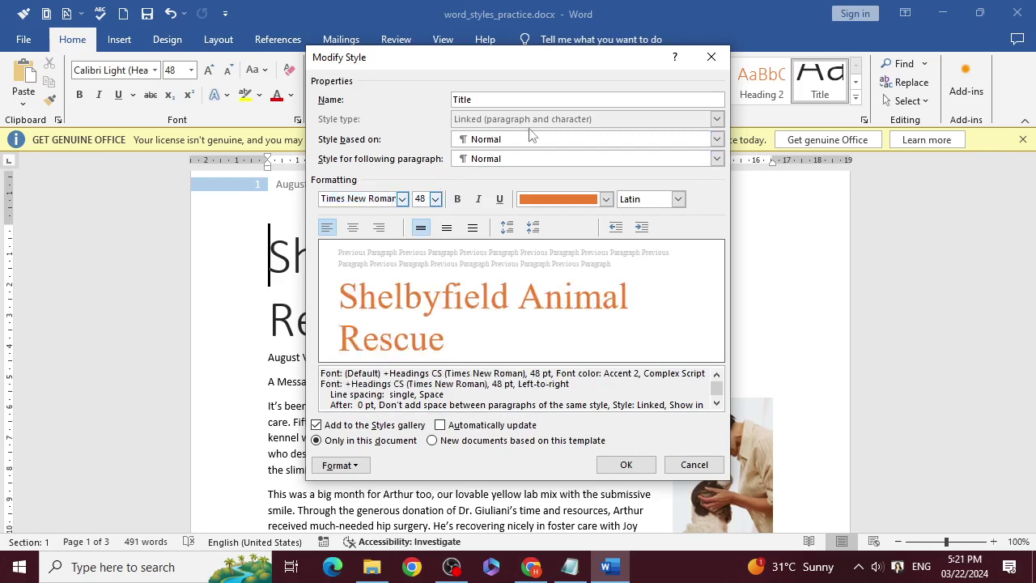
left_click(627, 465)
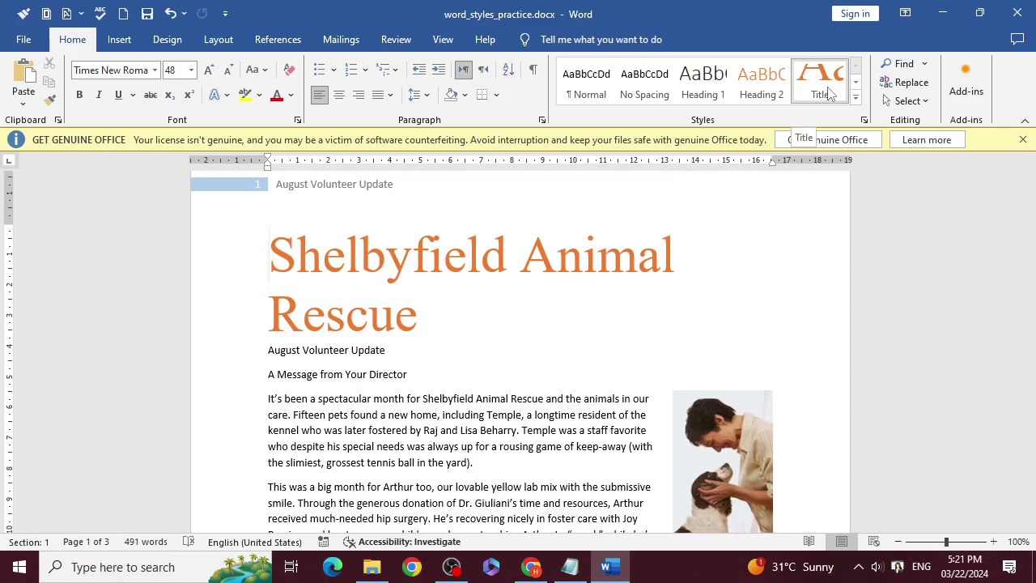
Switch to Chrome and read the rest of the section on modifying a style, through to creating a new style.
left_click(531, 567)
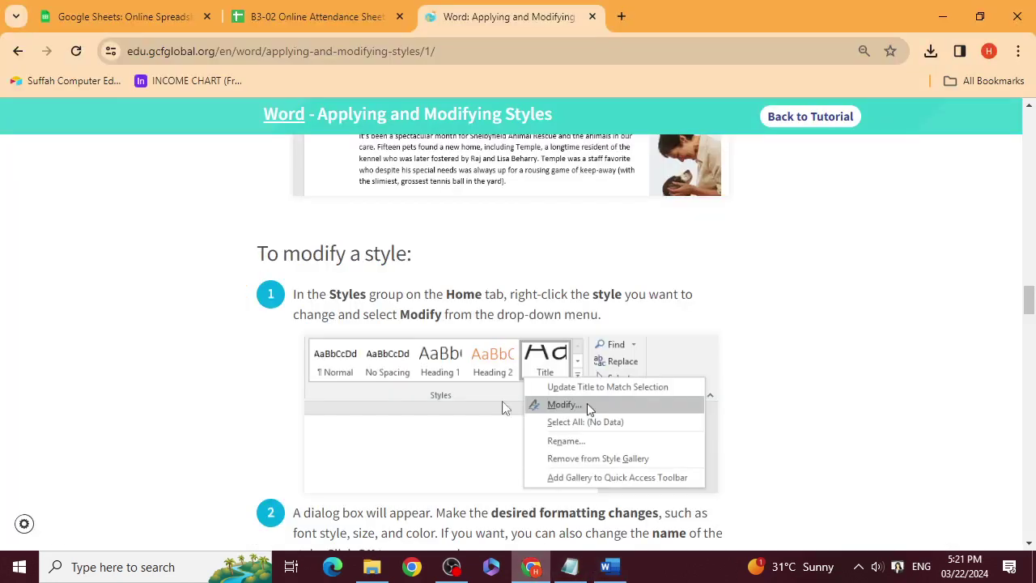
scroll(502, 407, "down", 2)
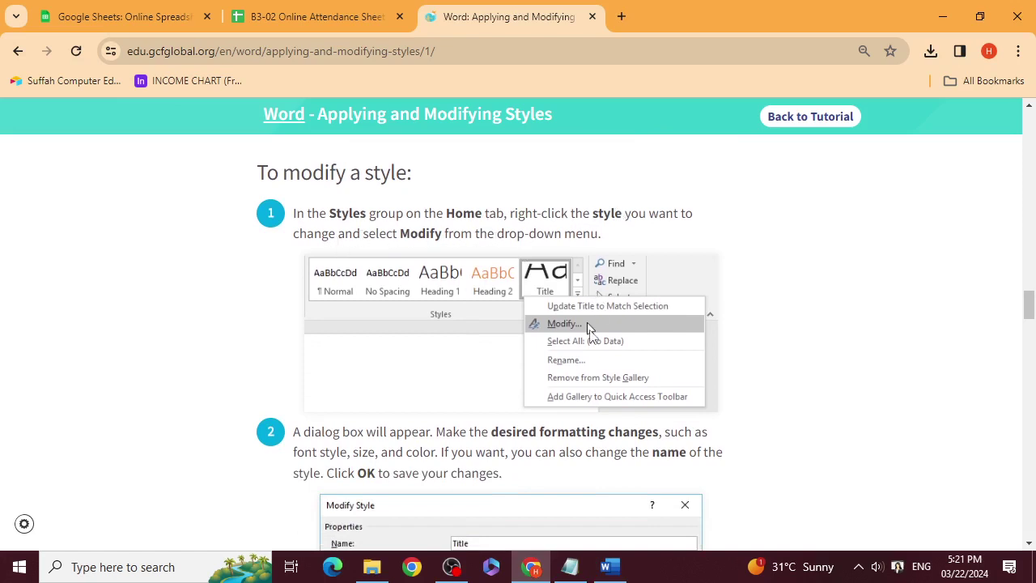
scroll(589, 327, "down", 3)
scroll(485, 349, "down", 1)
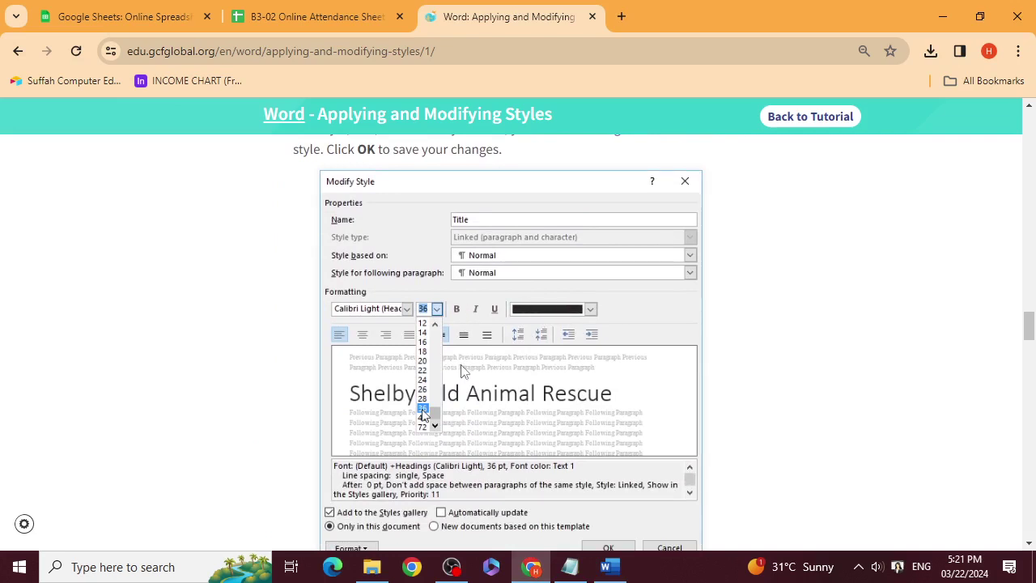
scroll(462, 368, "down", 2)
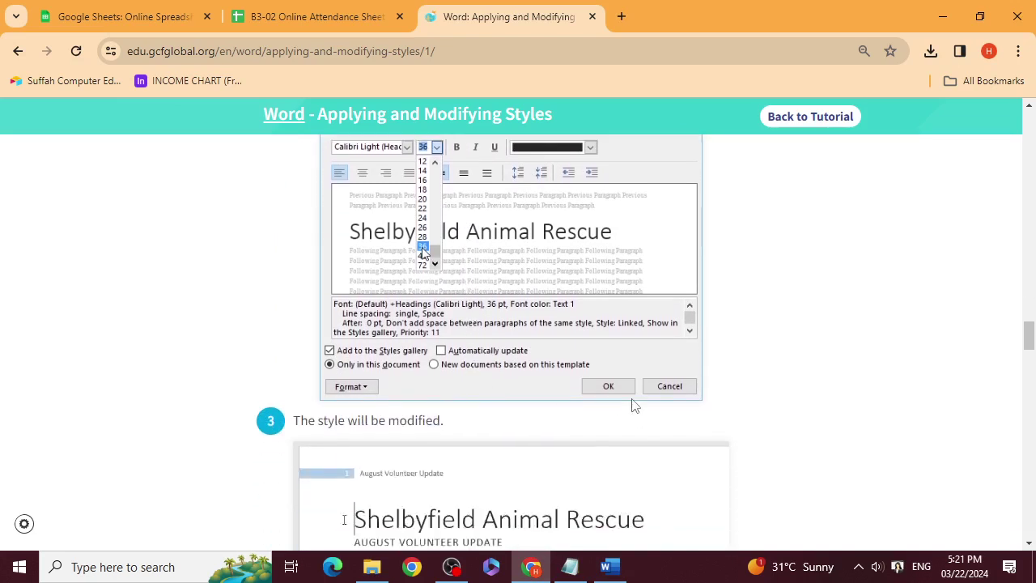
scroll(635, 405, "down", 4)
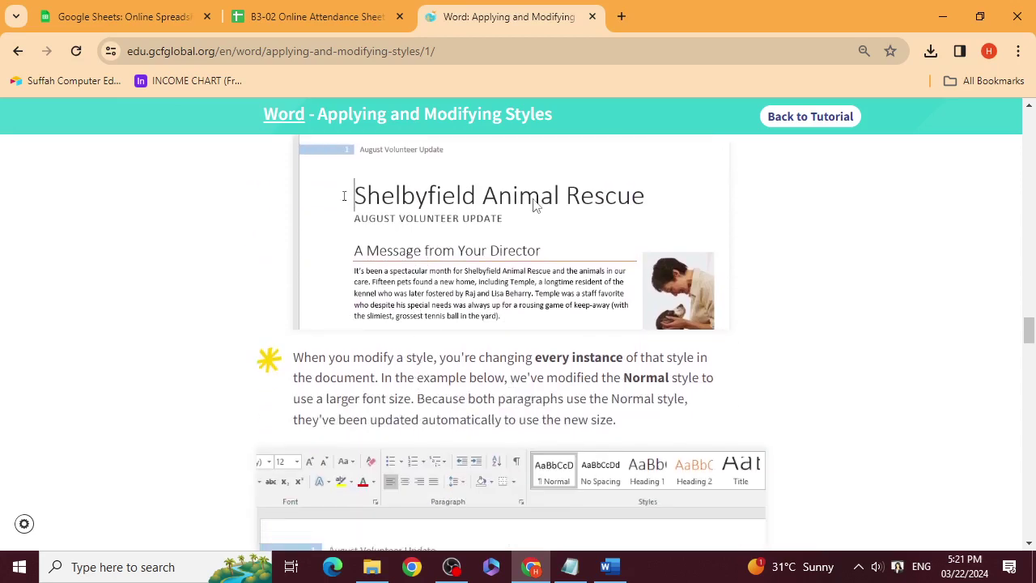
scroll(538, 209, "down", 4)
scroll(545, 216, "up", 1)
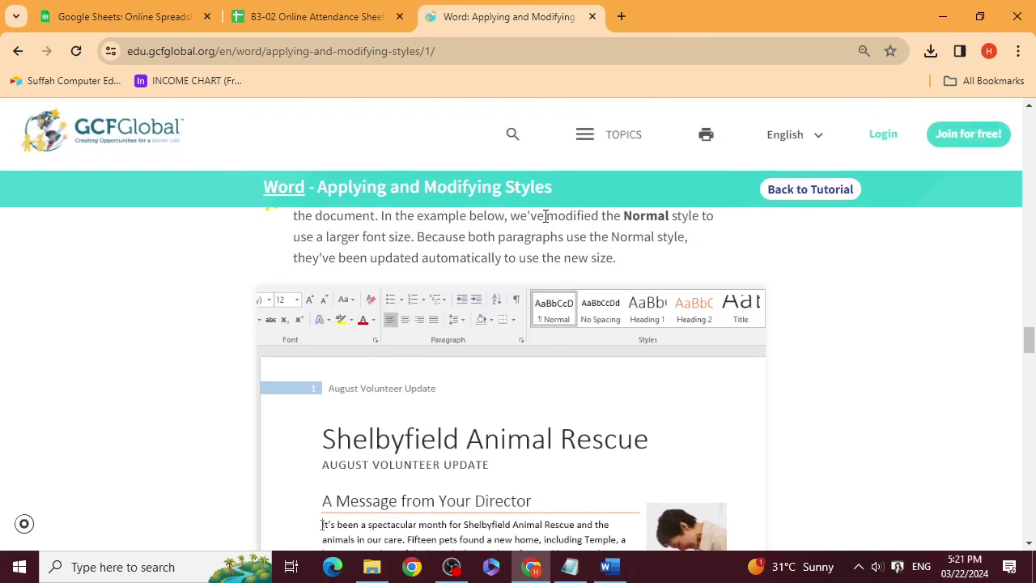
scroll(547, 220, "up", 2)
scroll(548, 225, "down", 5)
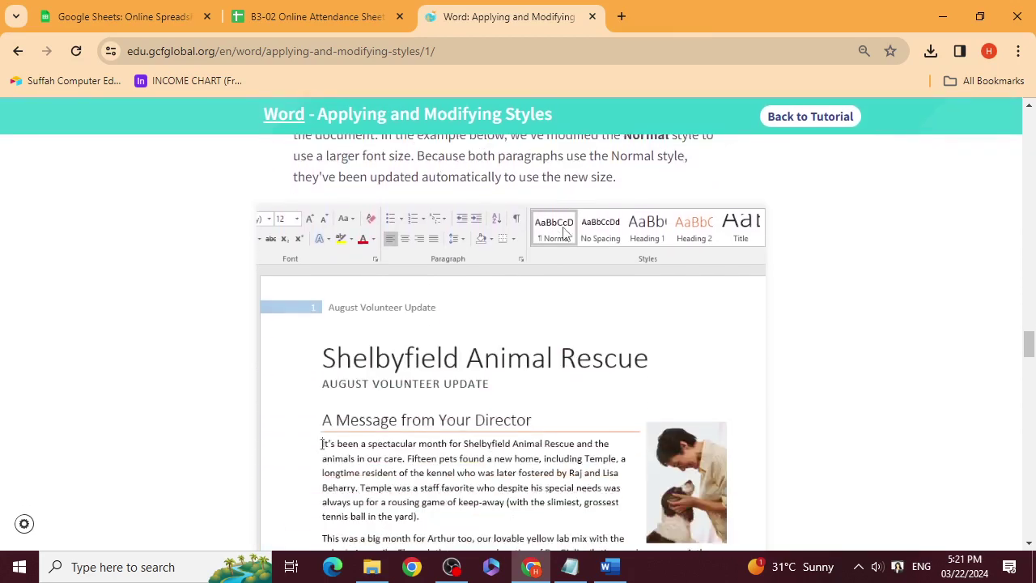
scroll(566, 234, "down", 3)
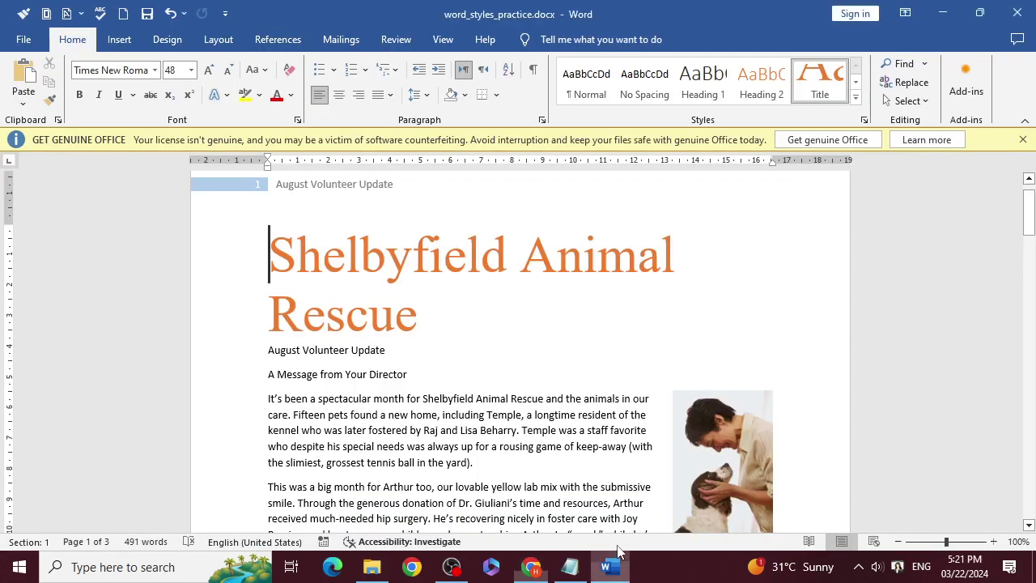
Switch to Word and create a new paragraph style based on Title for the heading, keeping the default name and formatting.
left_click(609, 567)
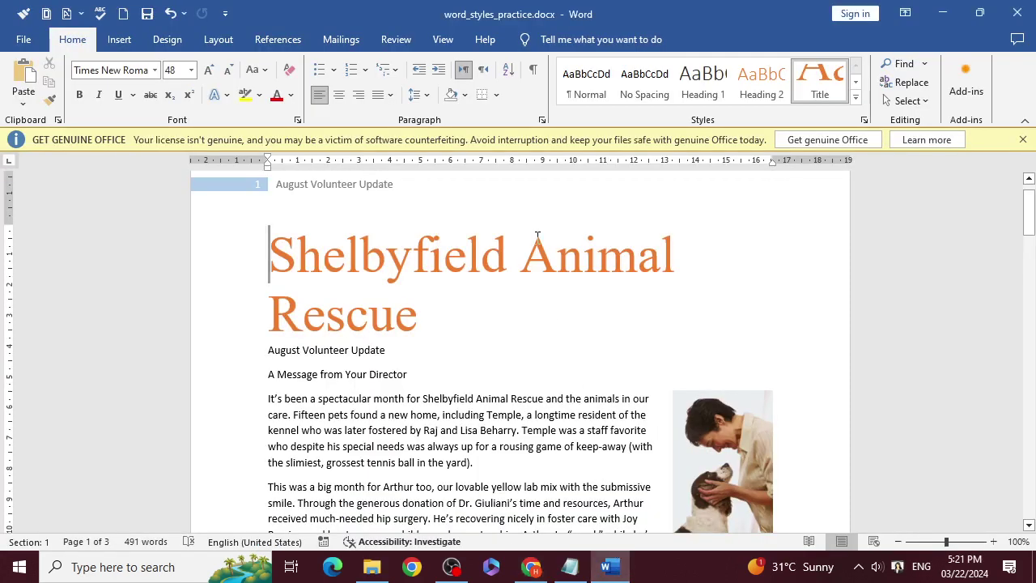
left_click(864, 123)
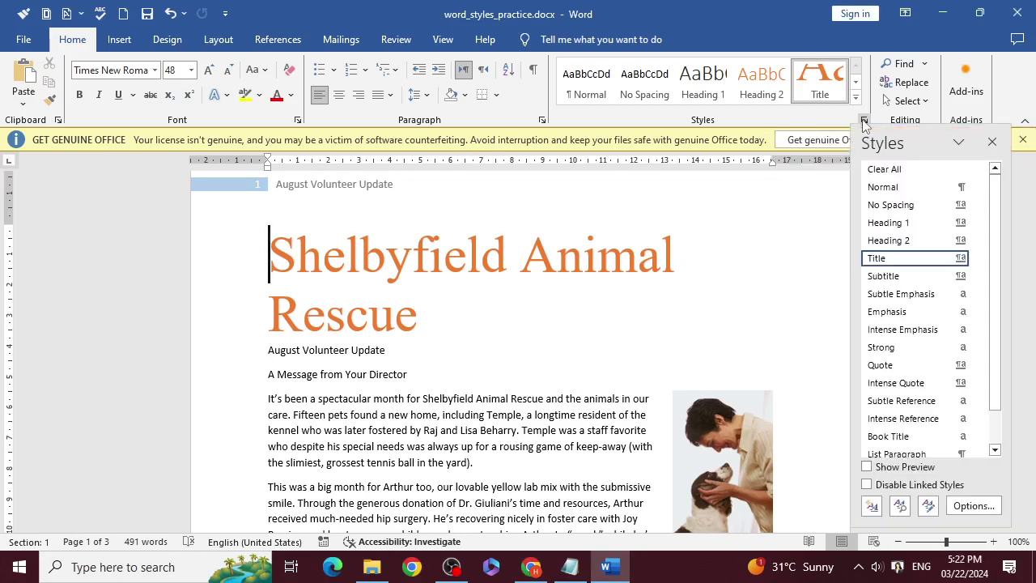
left_click(873, 507)
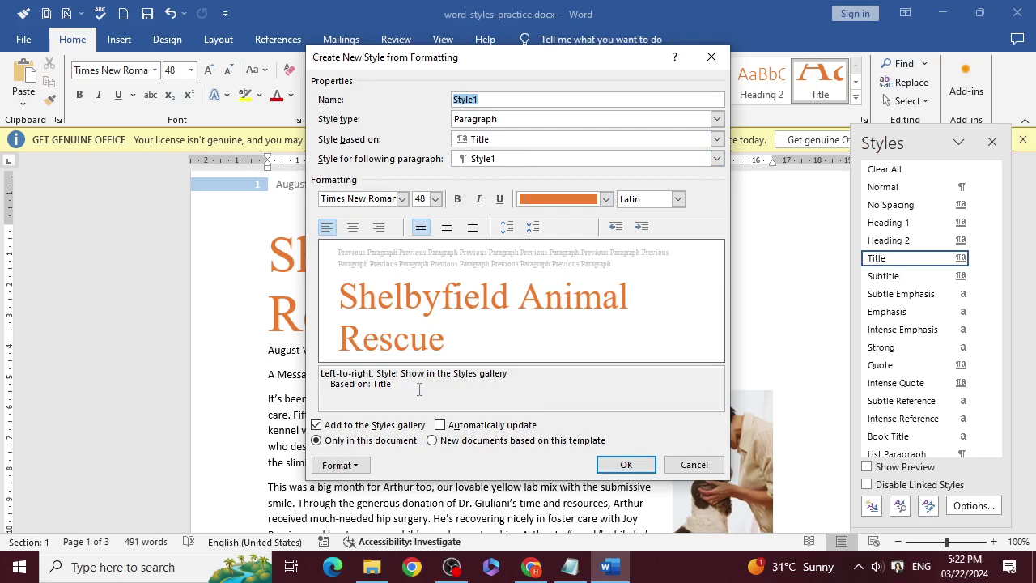
left_click(624, 465)
scroll(1030, 188, "down", 3)
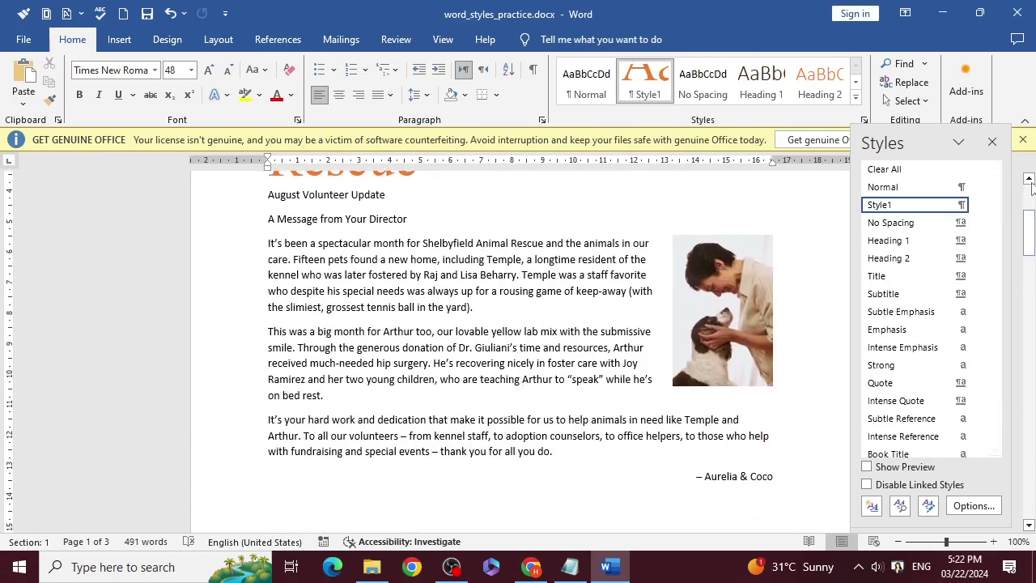
left_click(991, 142)
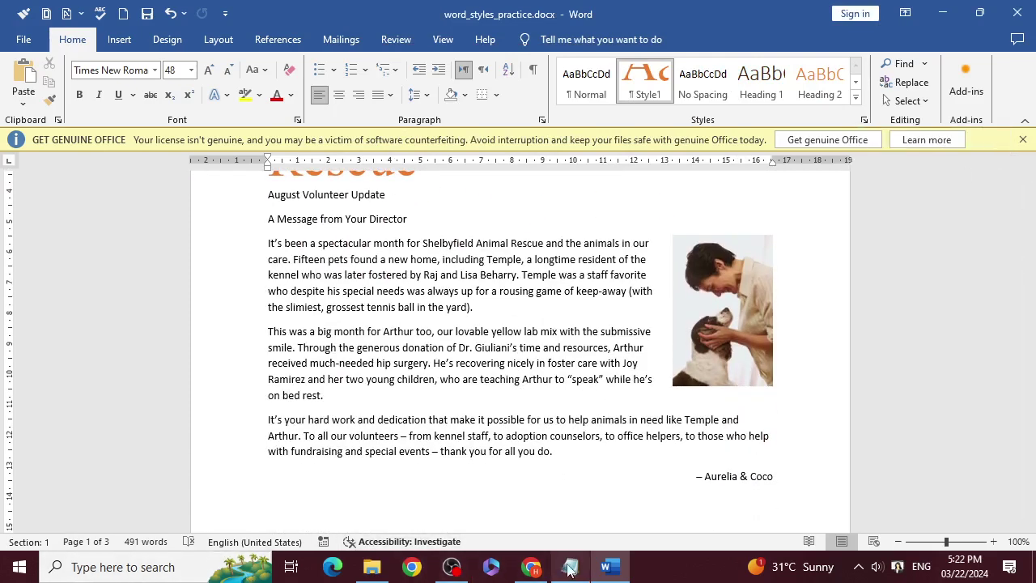
Switch to Chrome and read the lesson's steps for creating a new style.
left_click(532, 567)
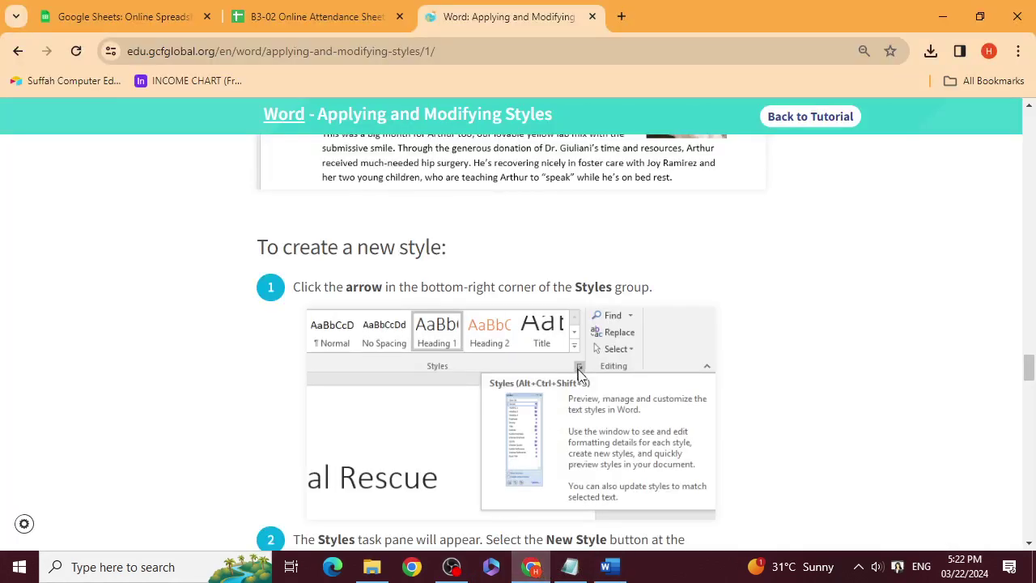
scroll(578, 372, "down", 4)
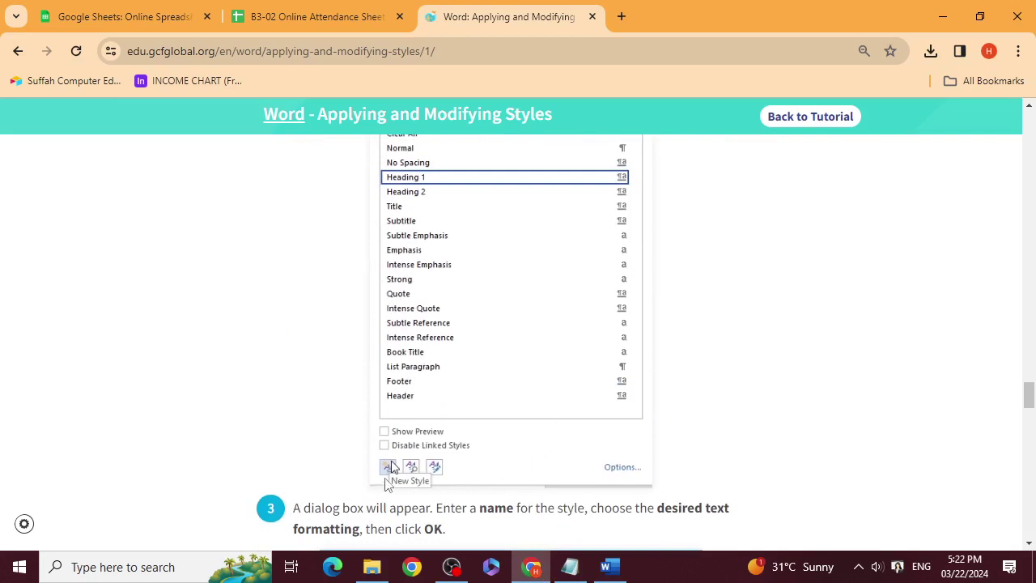
scroll(388, 483, "down", 5)
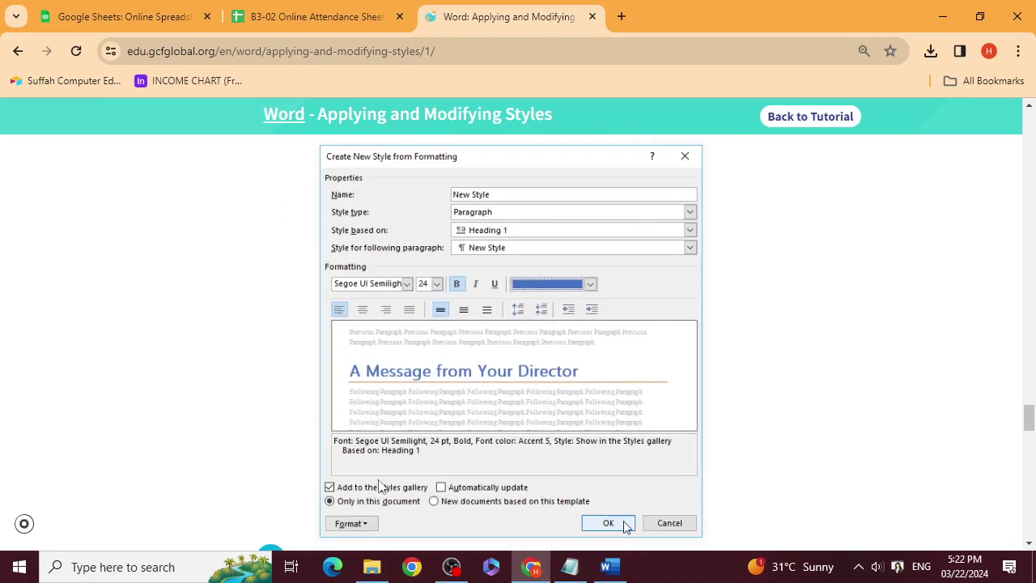
scroll(382, 486, "down", 5)
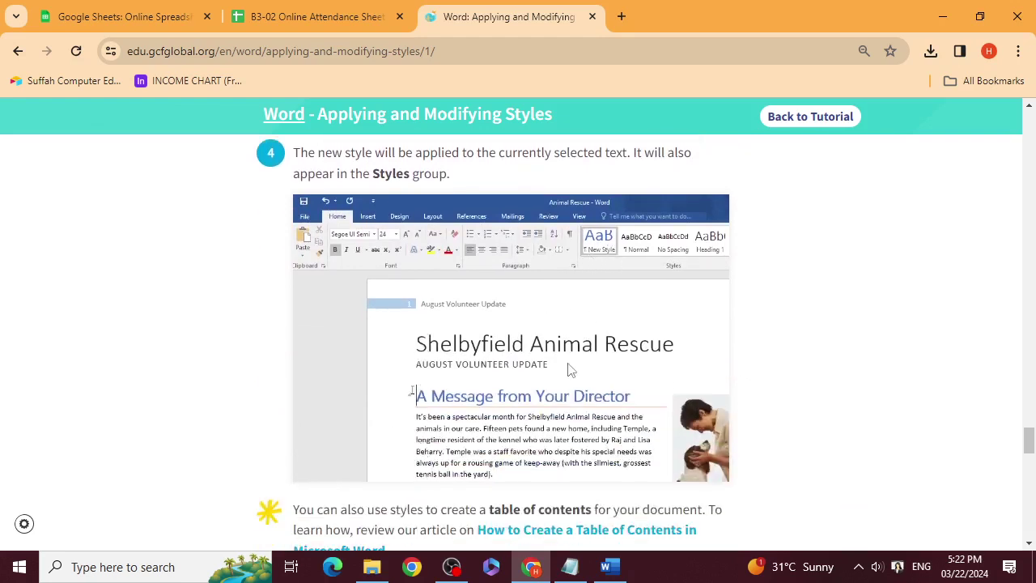
Read on to the lesson's Challenge and download a fresh practice document to the Downloads folder as word_styles_practice (1).docx.
scroll(516, 416, "down", 4)
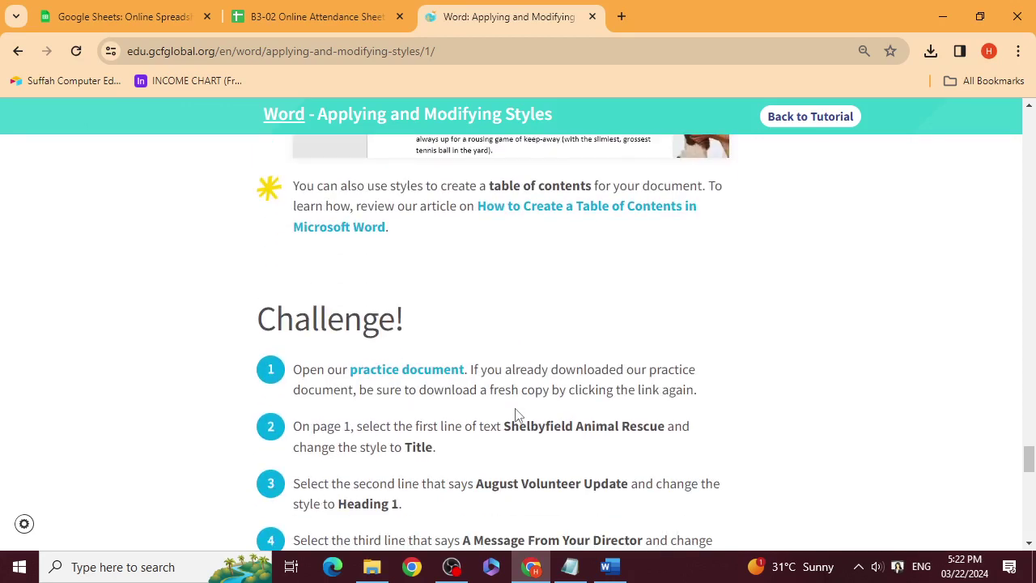
scroll(516, 409, "down", 1)
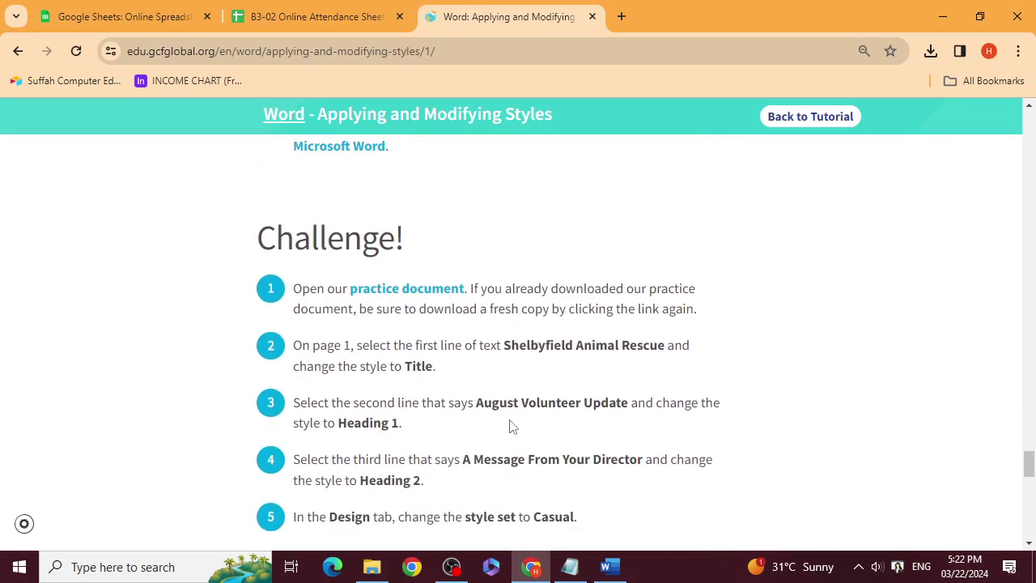
left_click(417, 289)
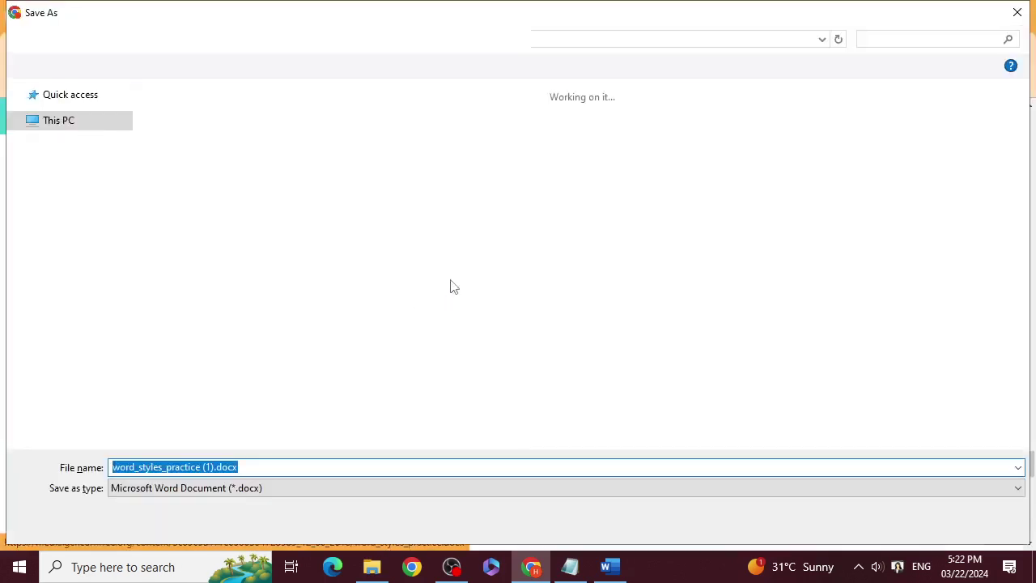
left_click(73, 139)
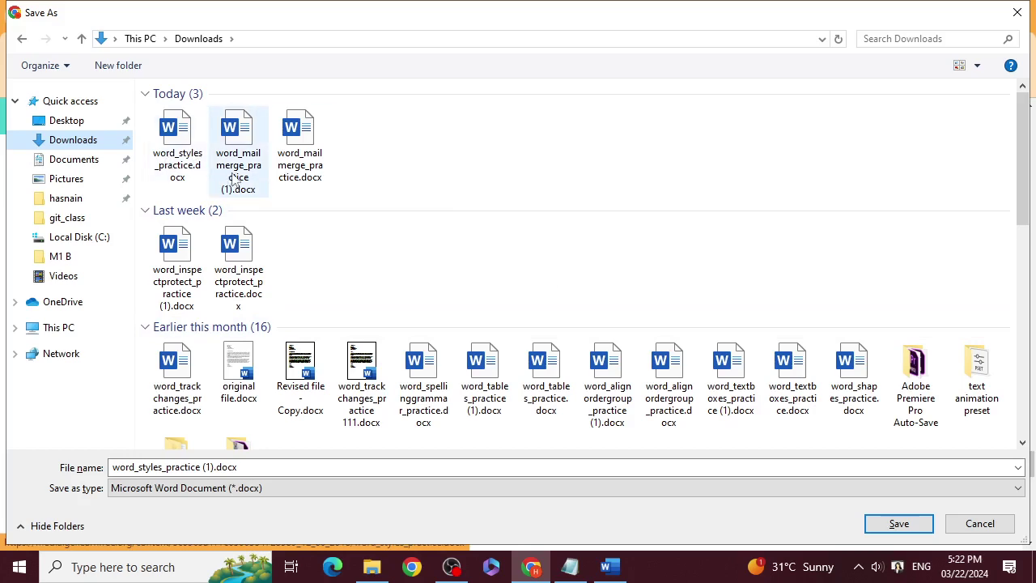
left_click(896, 526)
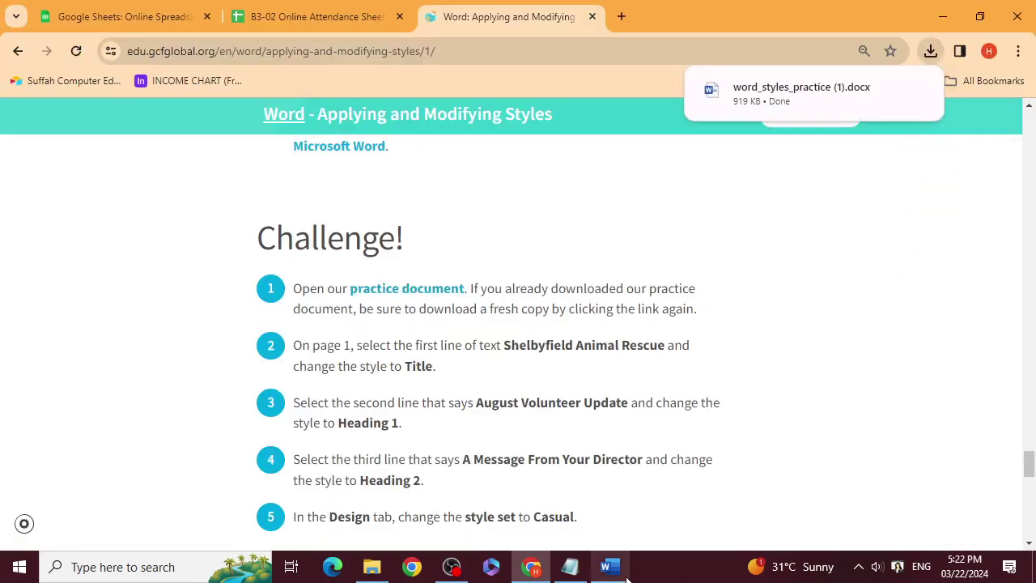
Close the earlier word_styles_practice.docx in Word without saving its changes.
mouse_move(627, 577)
left_click(683, 445)
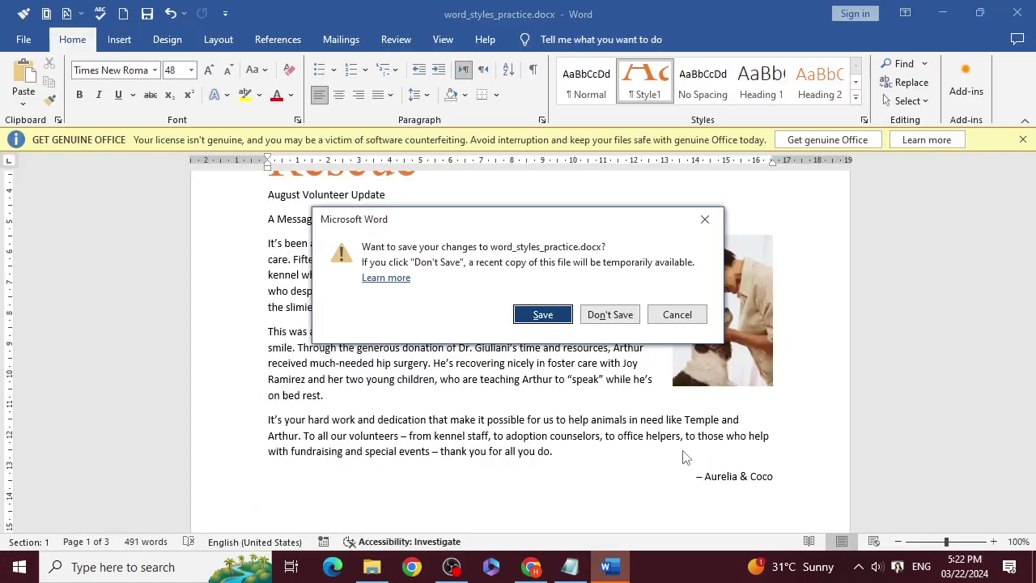
left_click(633, 320)
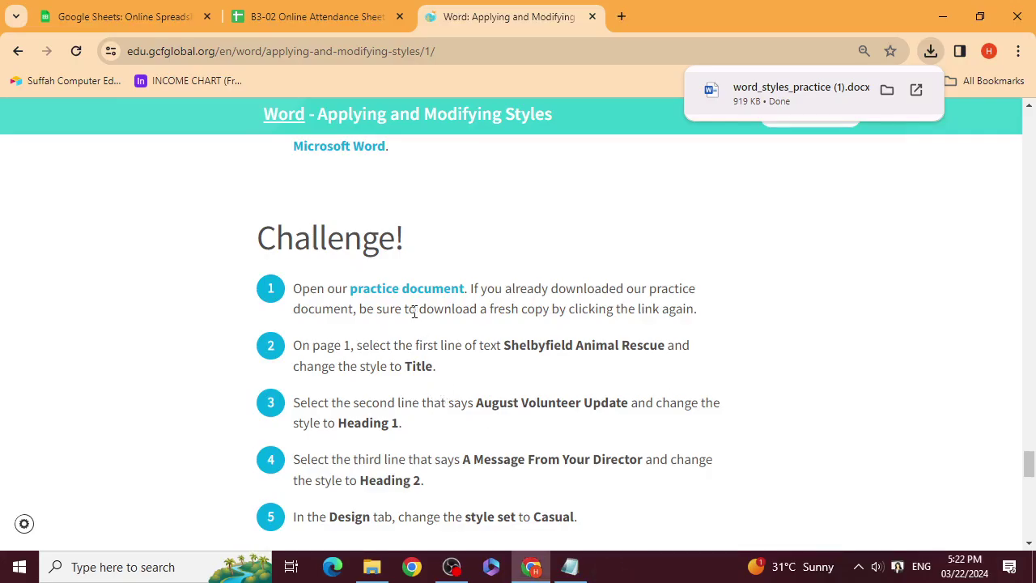
Open the downloaded word_styles_practice (1).docx from Chrome and bring its Word window to the front.
left_click(787, 91)
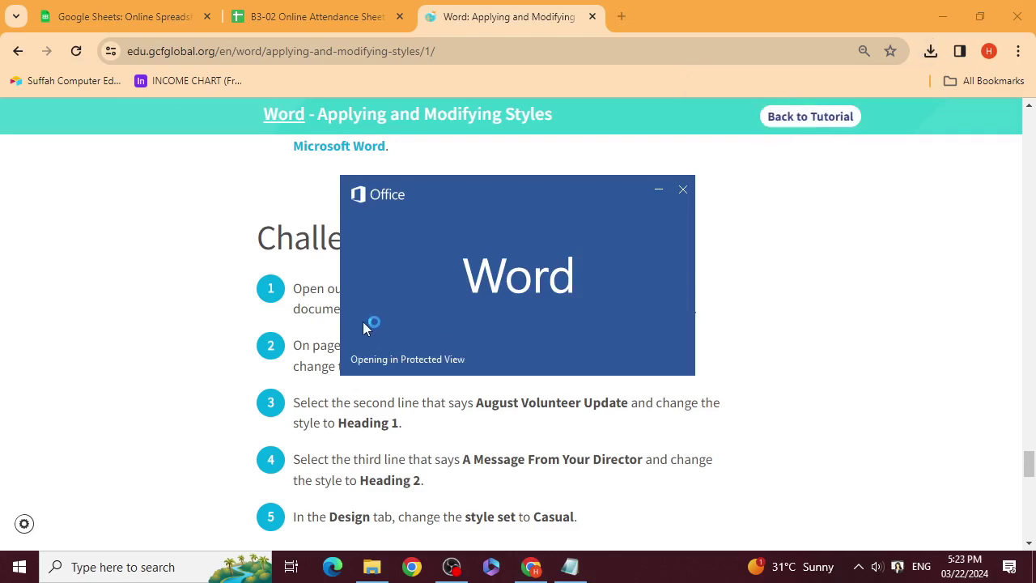
left_click(653, 191)
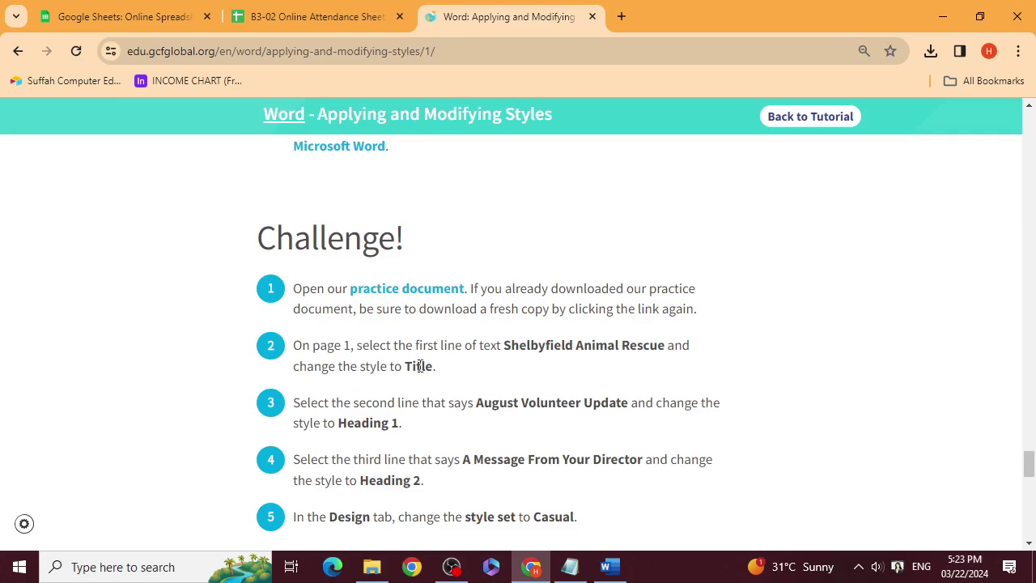
left_click(609, 567)
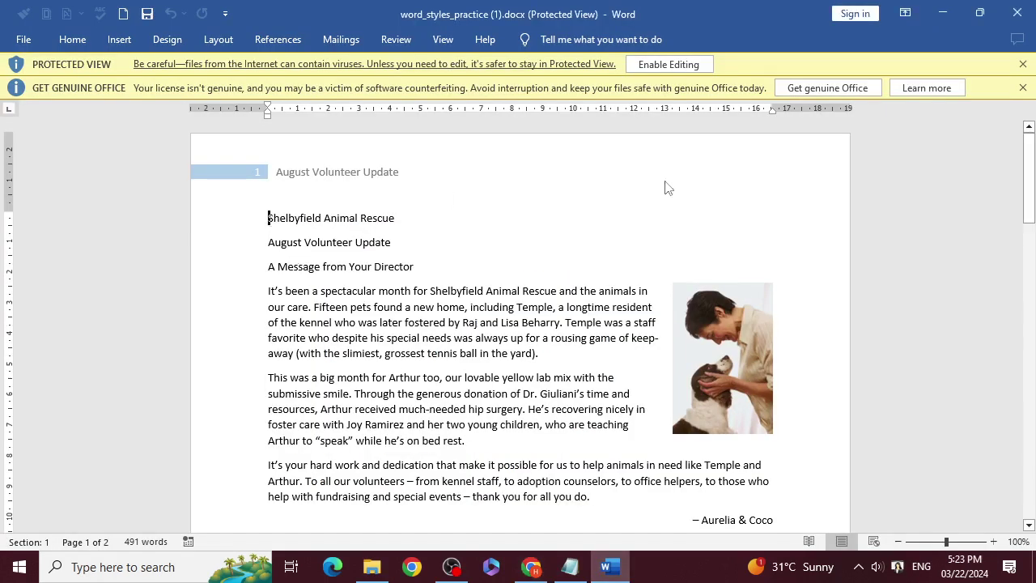
Enable editing of the practice document and apply the Title style to the first line, Shelbyfield Animal Rescue.
left_click(672, 64)
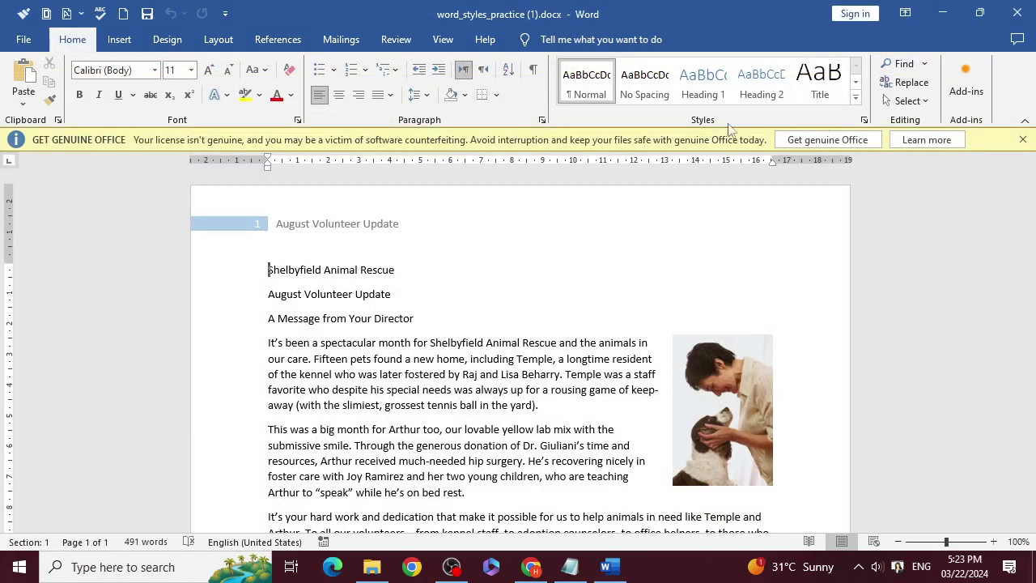
left_click(855, 97)
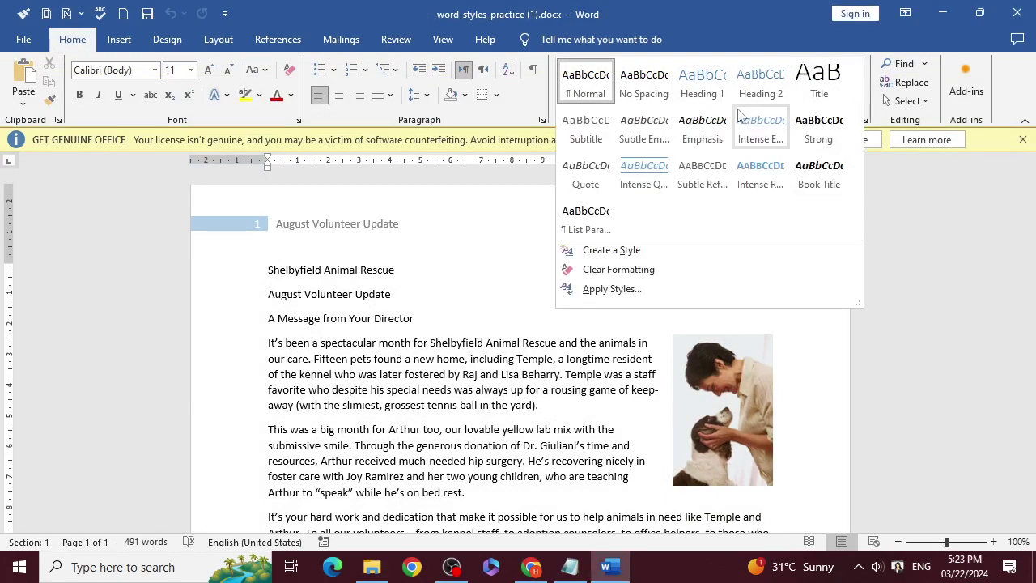
left_click(804, 102)
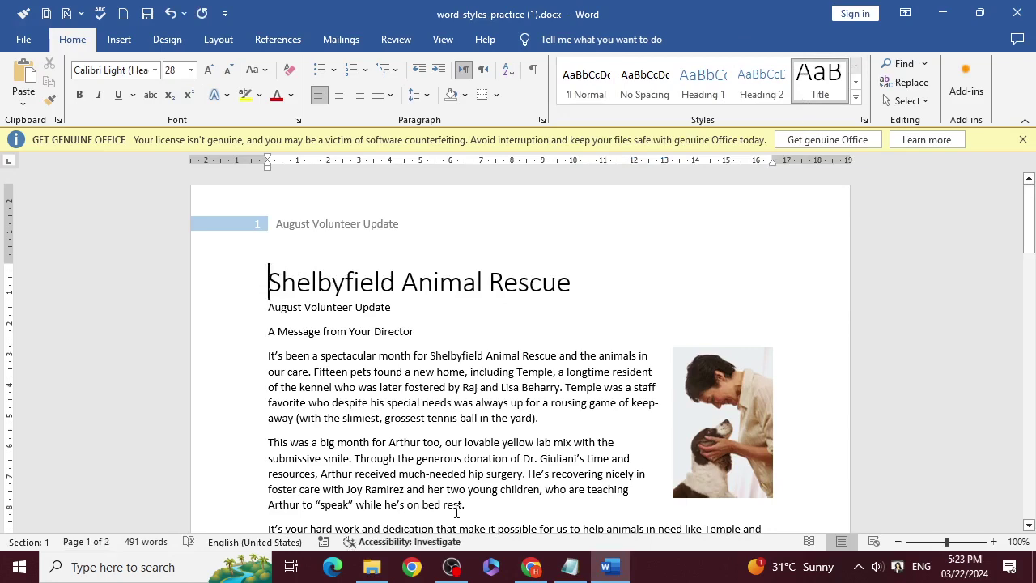
Check the next Challenge instruction in Chrome, and in Word apply the Heading 1 style to the second line, August Volunteer Update.
left_click(531, 567)
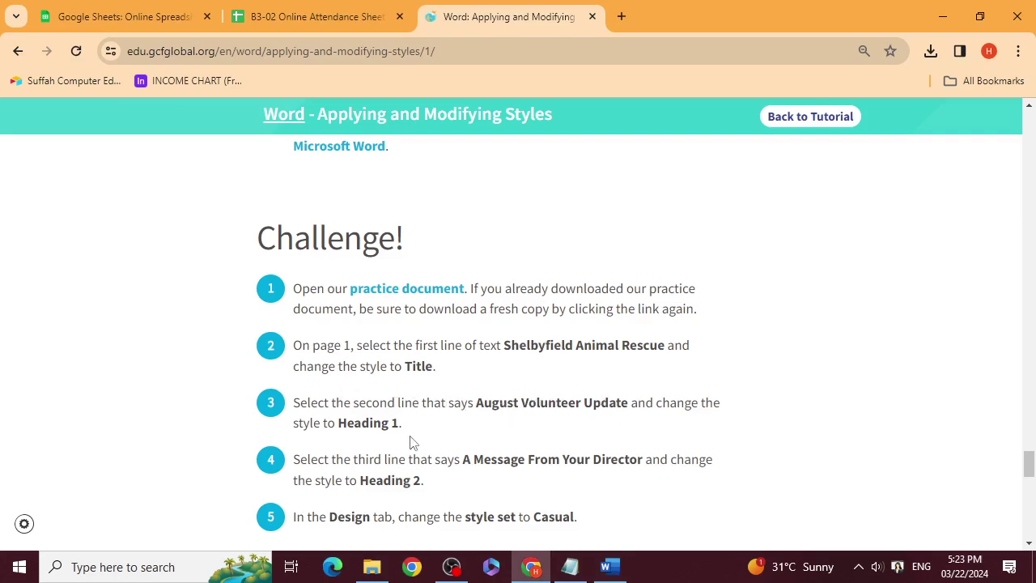
left_click(609, 566)
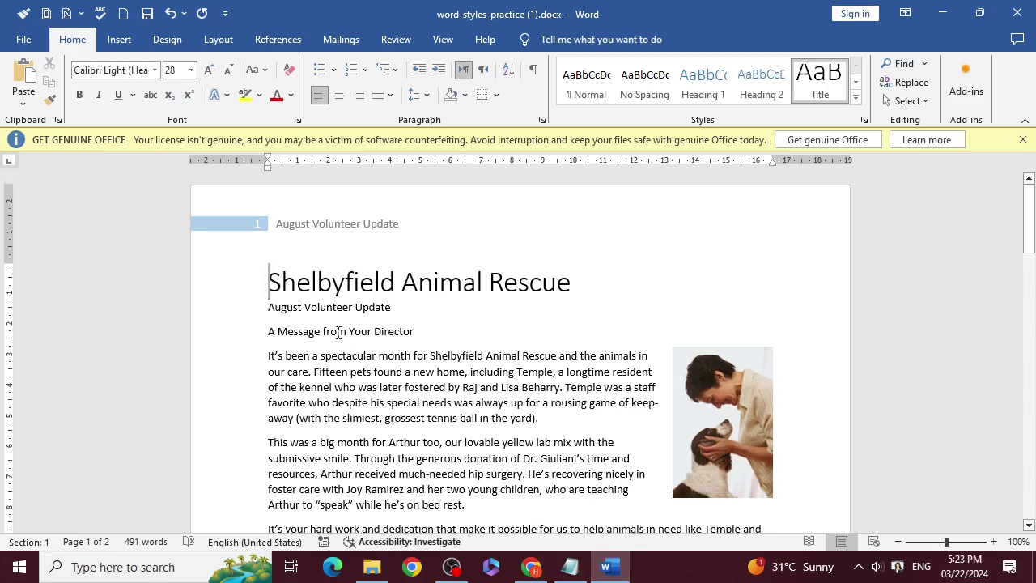
left_click_drag(398, 307, 224, 302)
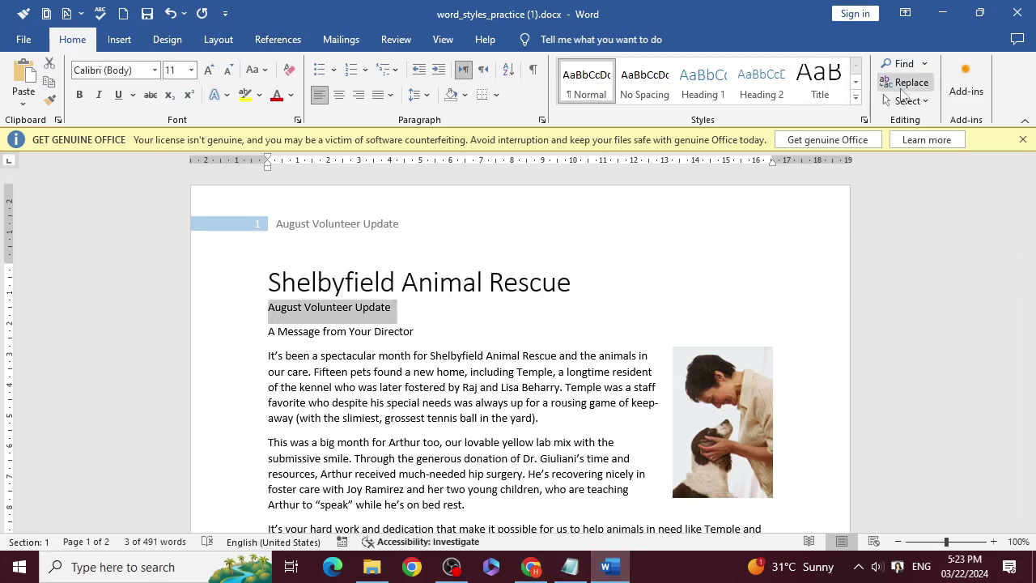
left_click(855, 97)
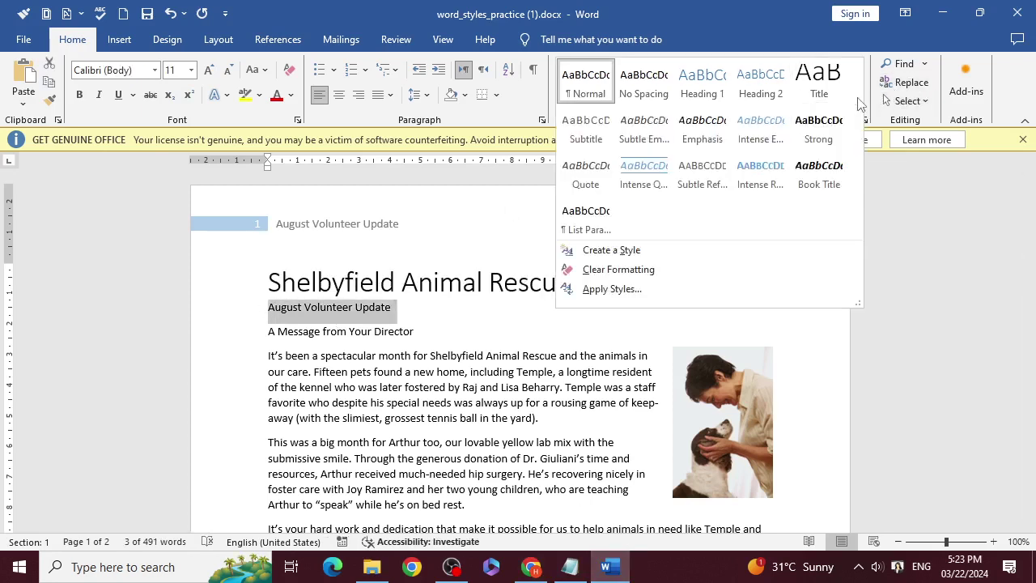
left_click(710, 94)
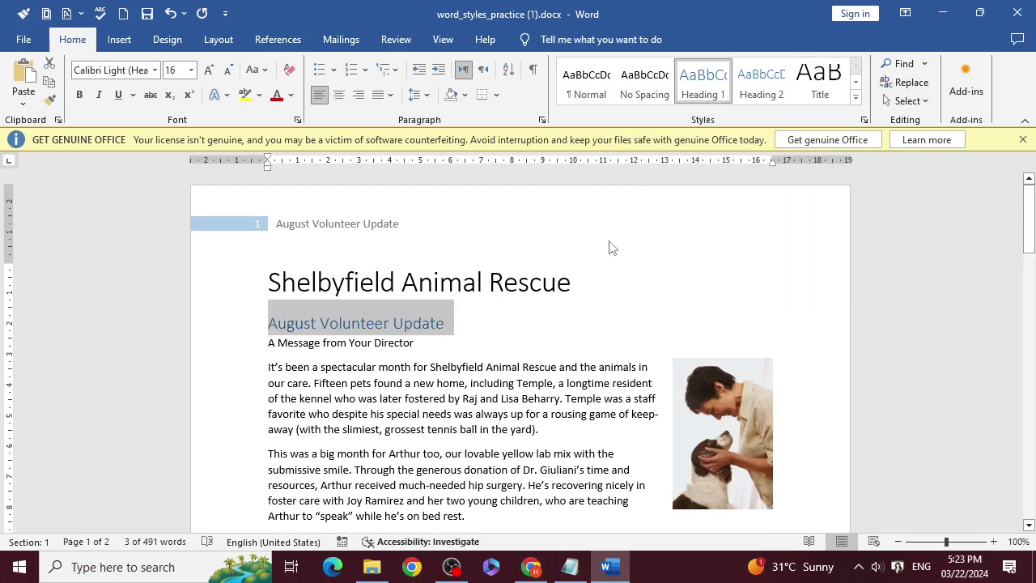
left_click(640, 223)
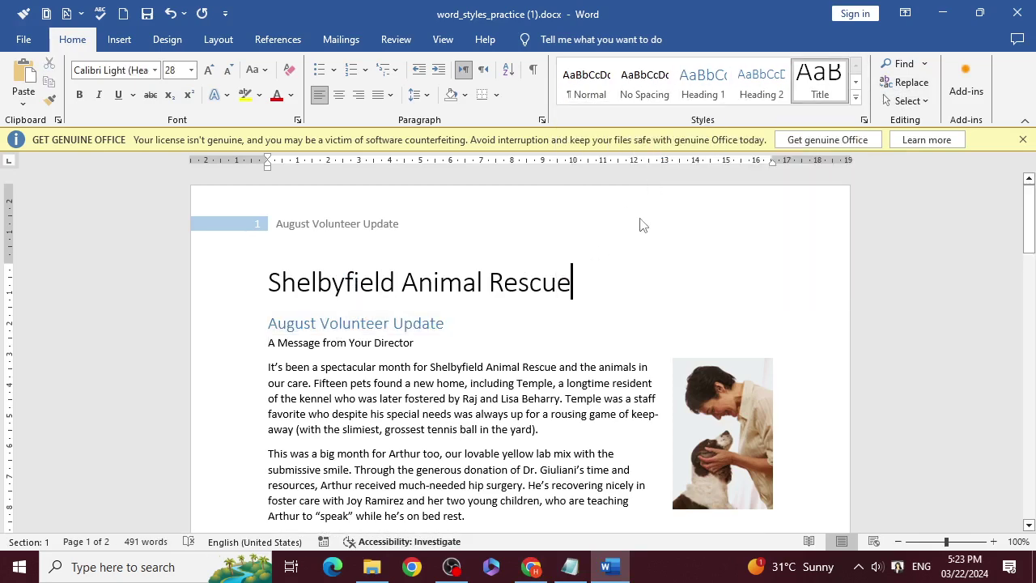
Check Challenge step 4 in Chrome, and in Word apply the Heading 2 style to the line A Message from Your Director.
left_click(531, 567)
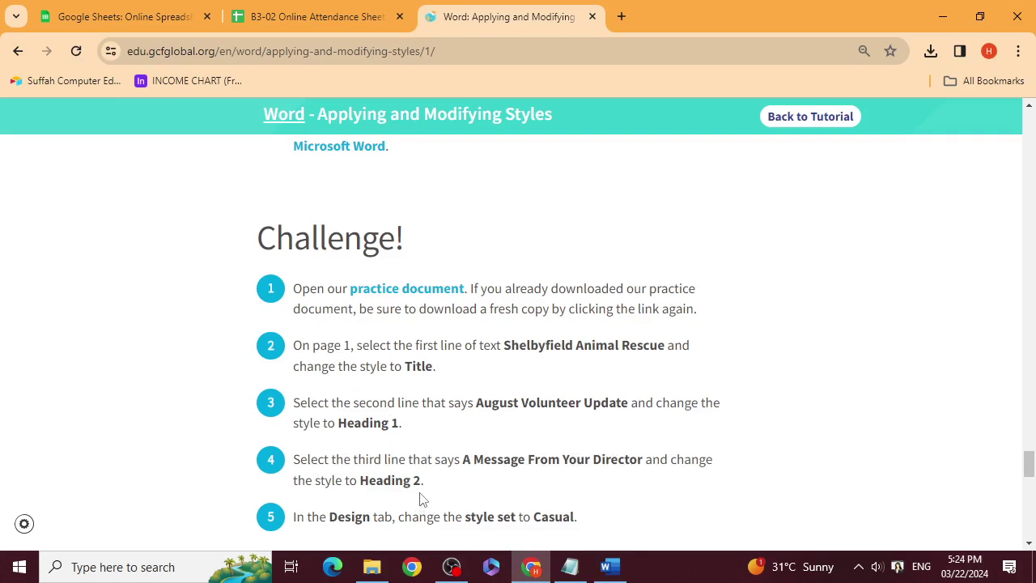
left_click(609, 566)
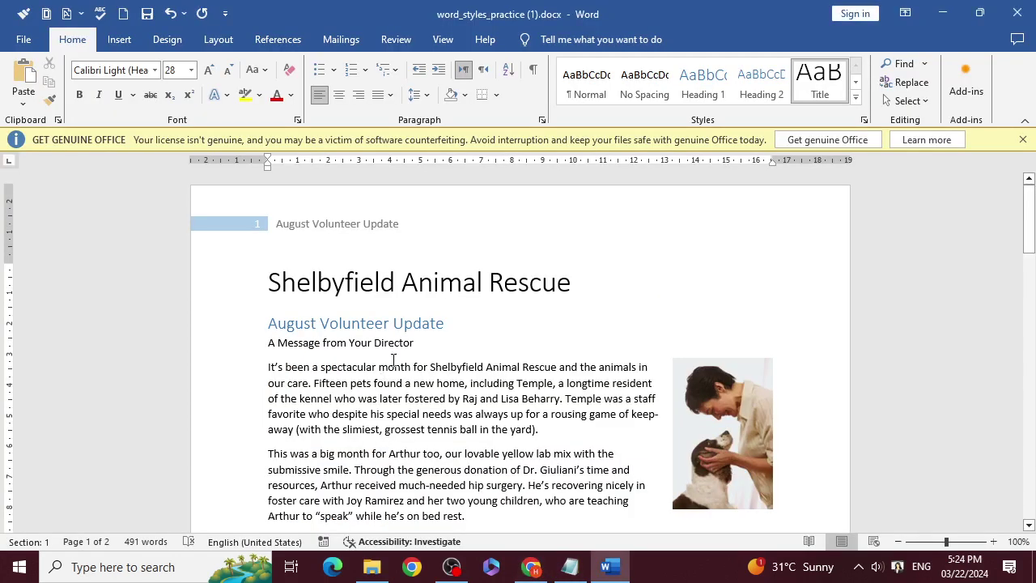
mouse_move(414, 342)
left_mouse_down()
mouse_move(268, 347)
mouse_move(421, 348)
left_mouse_up()
left_click(349, 345)
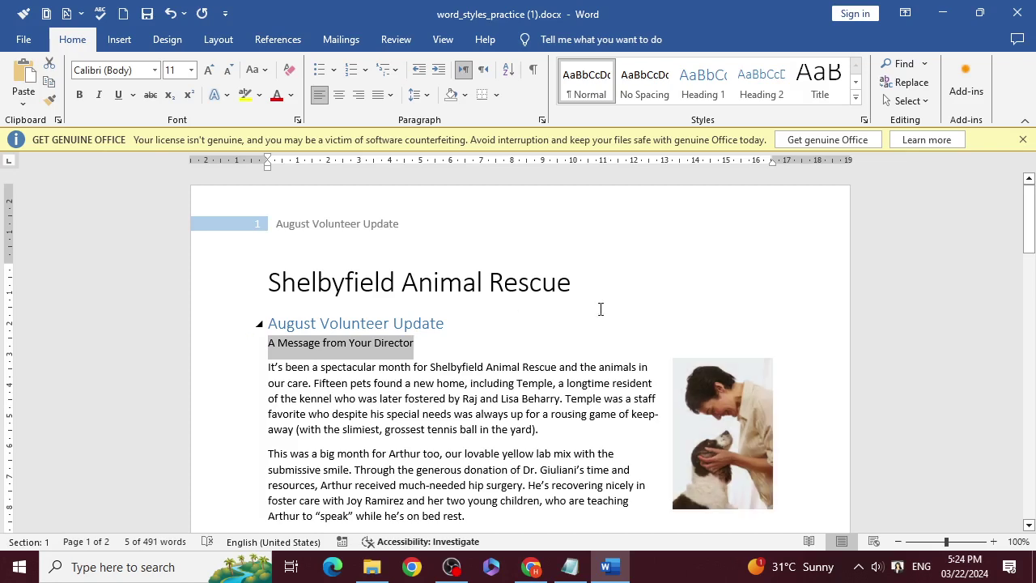
left_click(856, 97)
left_click(761, 98)
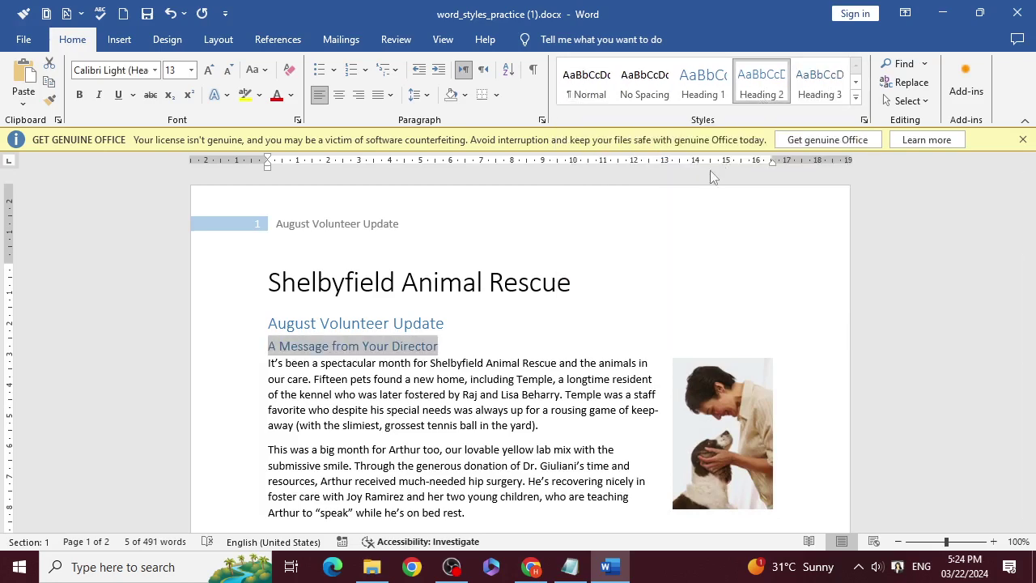
Check Challenge step 5 in Chrome, and in Word change the document's style set to the built-in Casual set.
left_click(531, 567)
scroll(391, 457, "down", 2)
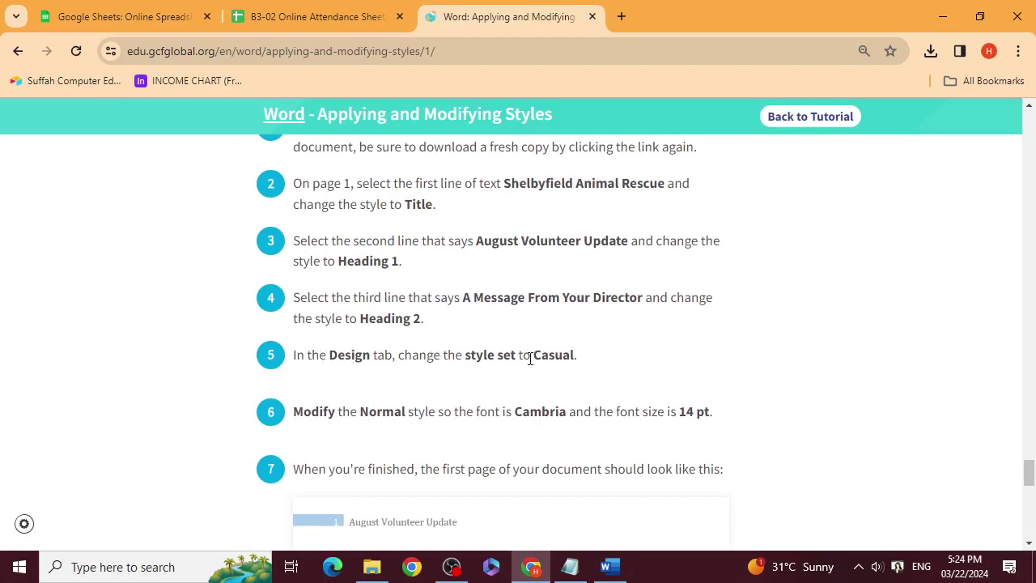
left_click(609, 566)
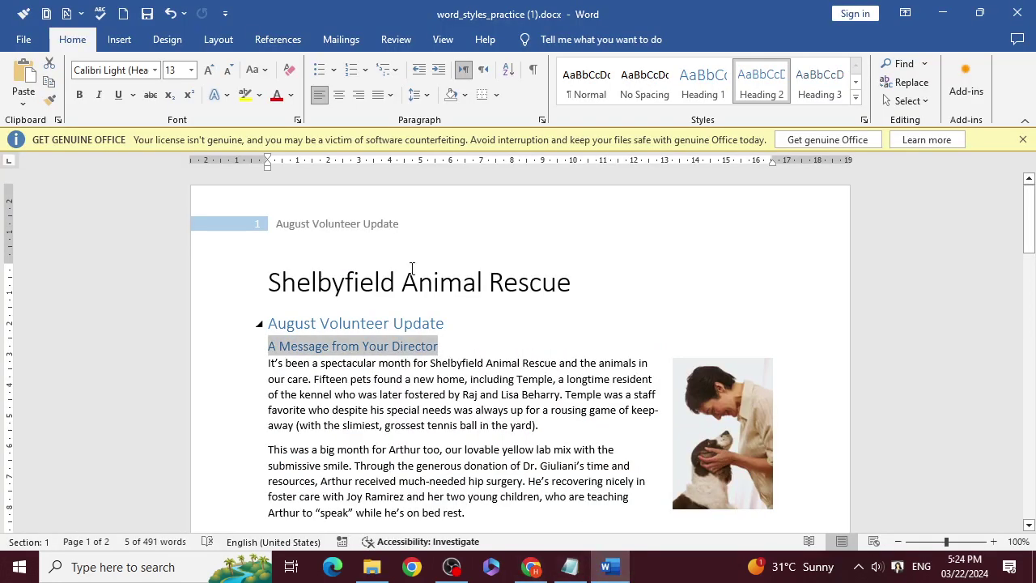
left_click(167, 39)
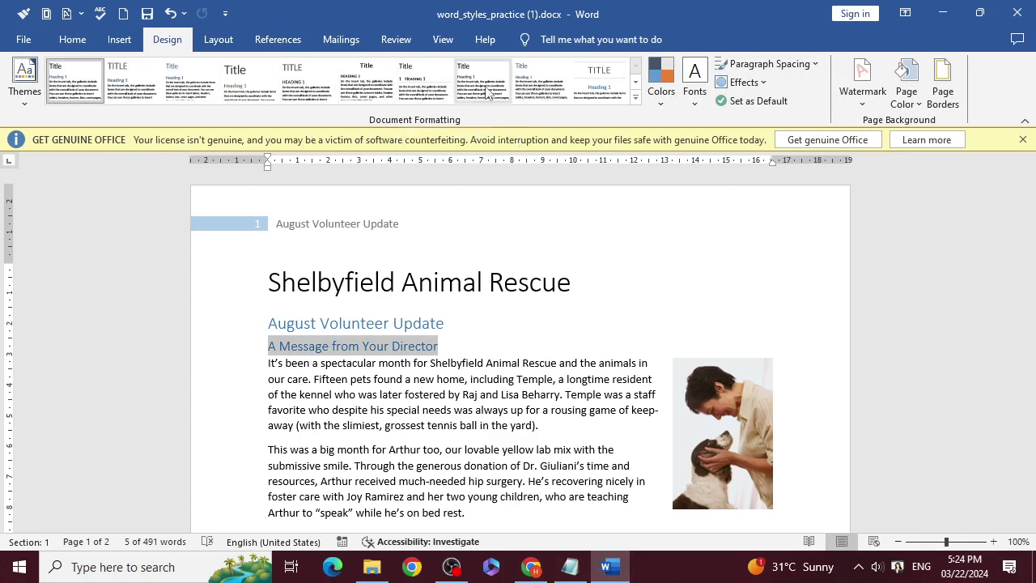
left_click(636, 98)
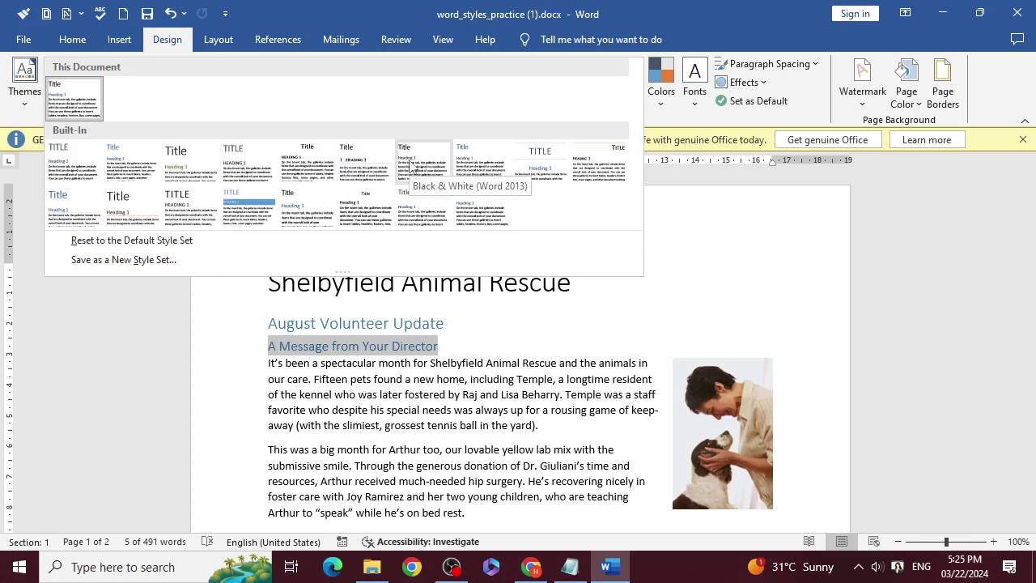
left_click(480, 166)
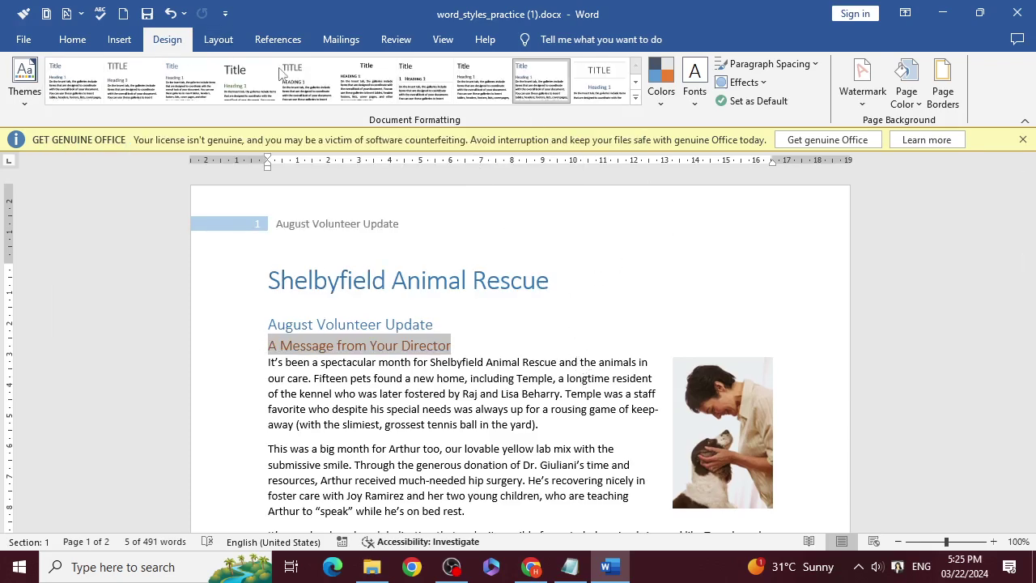
Look through the built-in style sets again to check which one is Casual, leaving the choice as is.
left_click(636, 98)
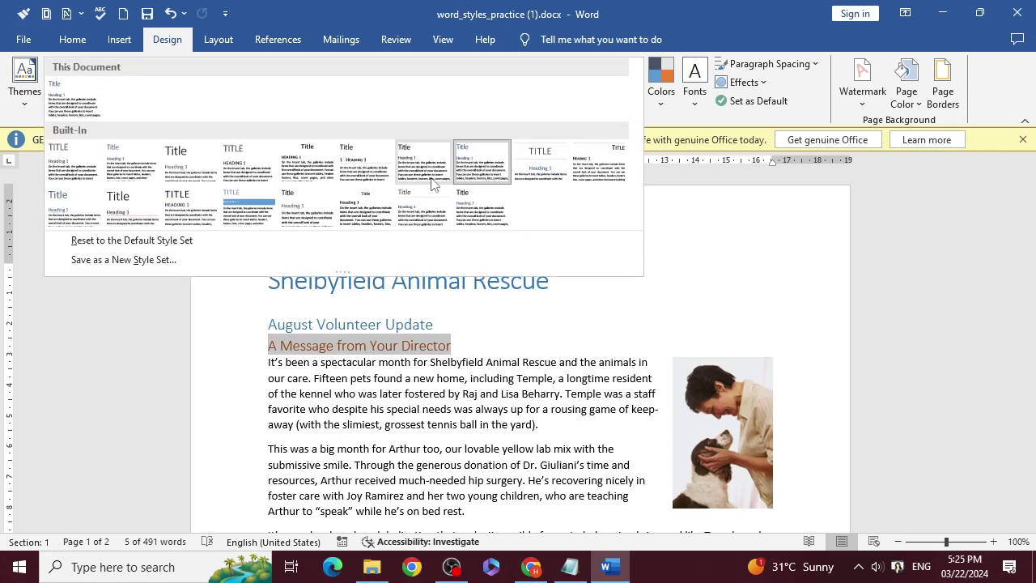
left_click(658, 222)
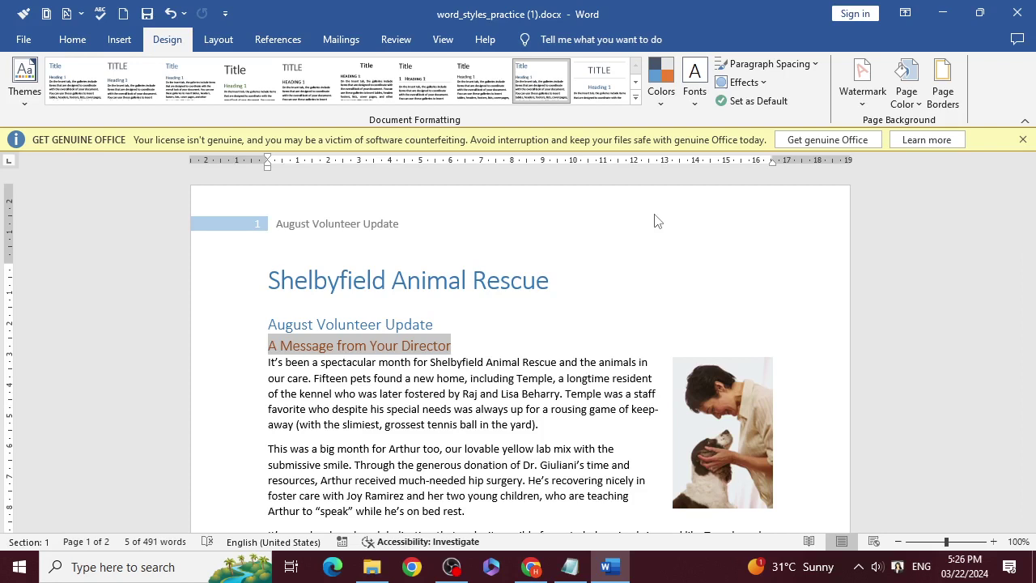
left_click(442, 346)
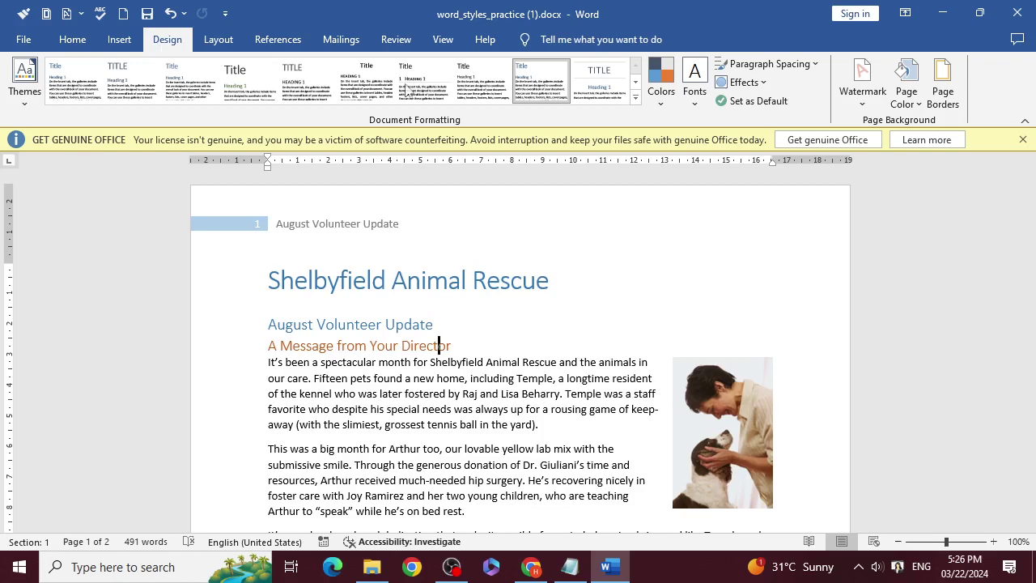
left_click(636, 98)
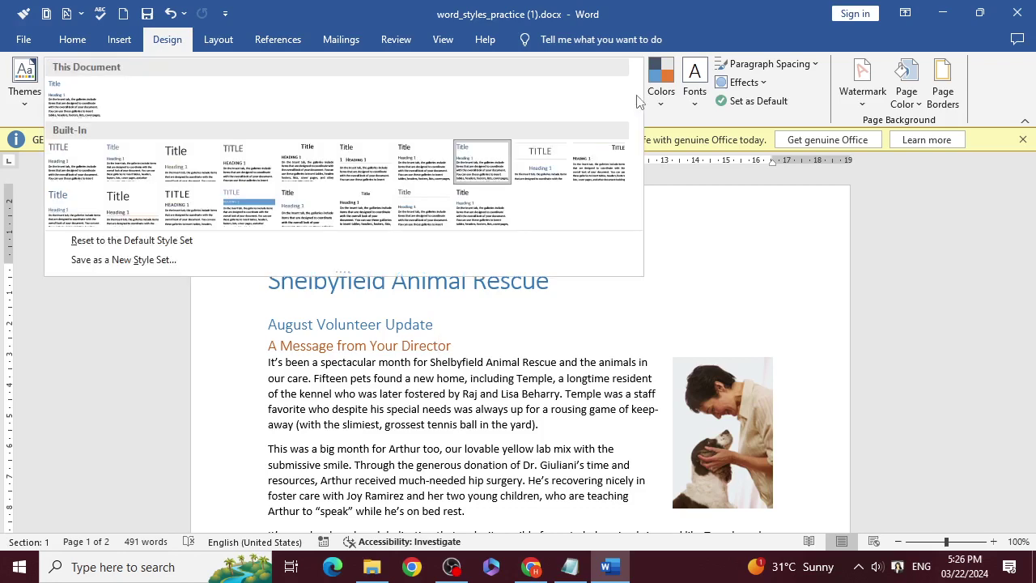
left_click(872, 214)
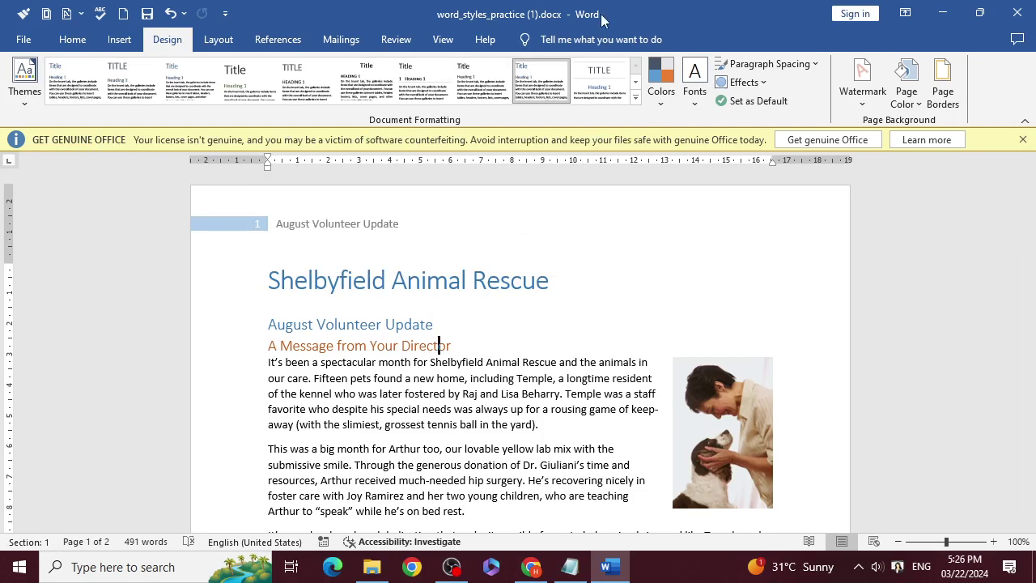
Search Word's commands for "casual s" and look through the built-in style sets for Casual, leaving the current style set as is.
left_click(581, 39)
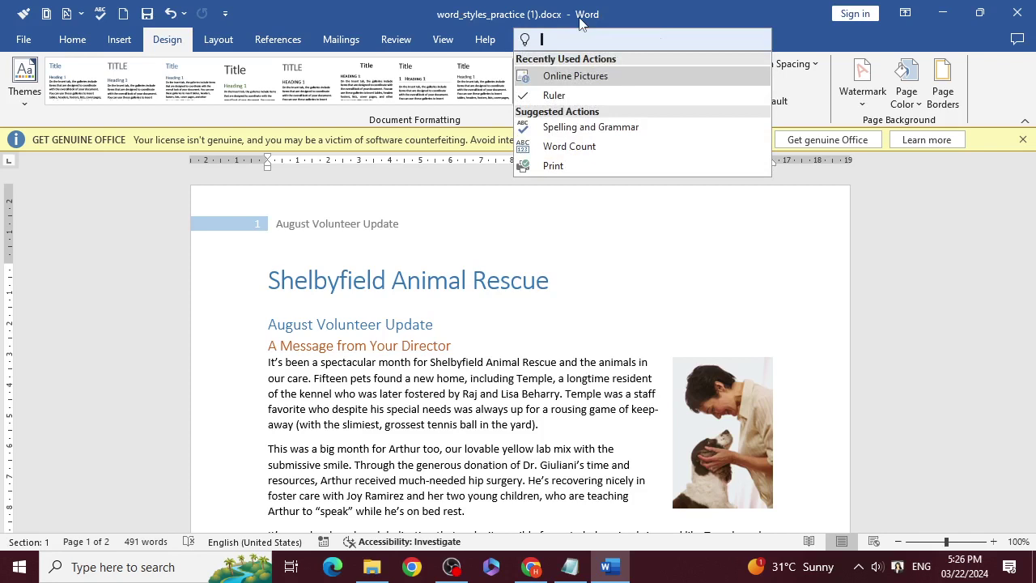
type("cau")
key("BackSpace")
type("s")
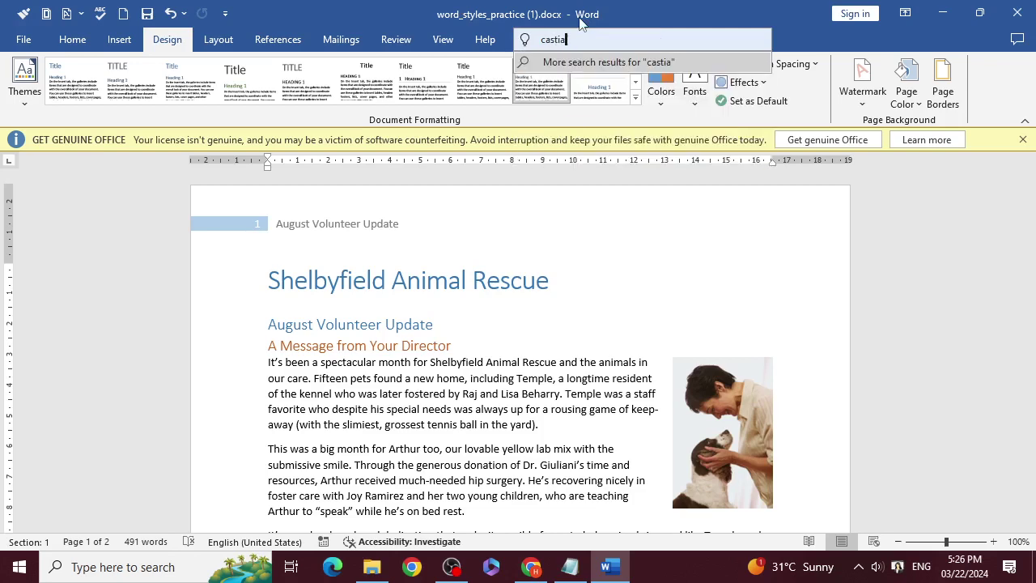
type("ual s")
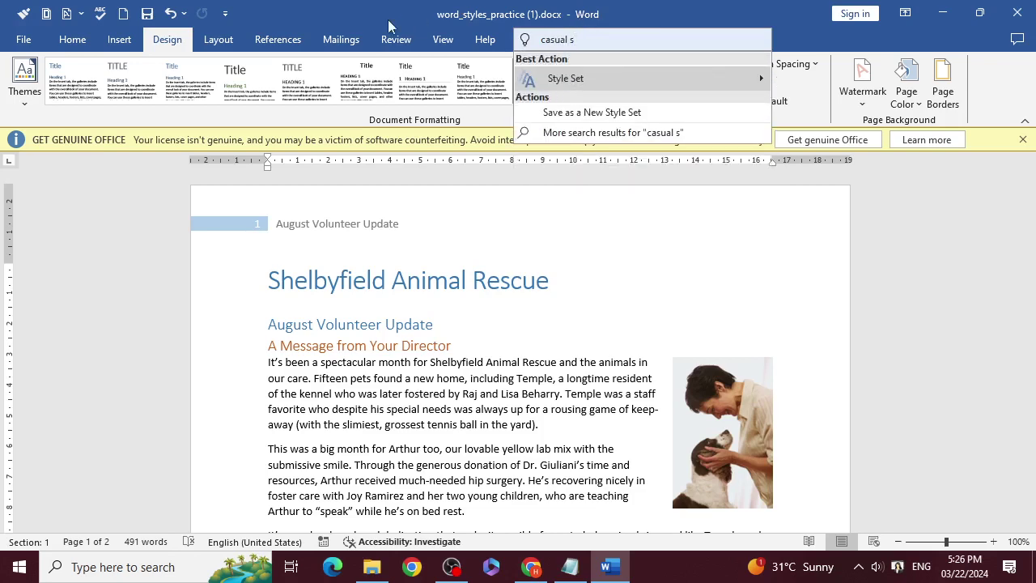
mouse_move(665, 72)
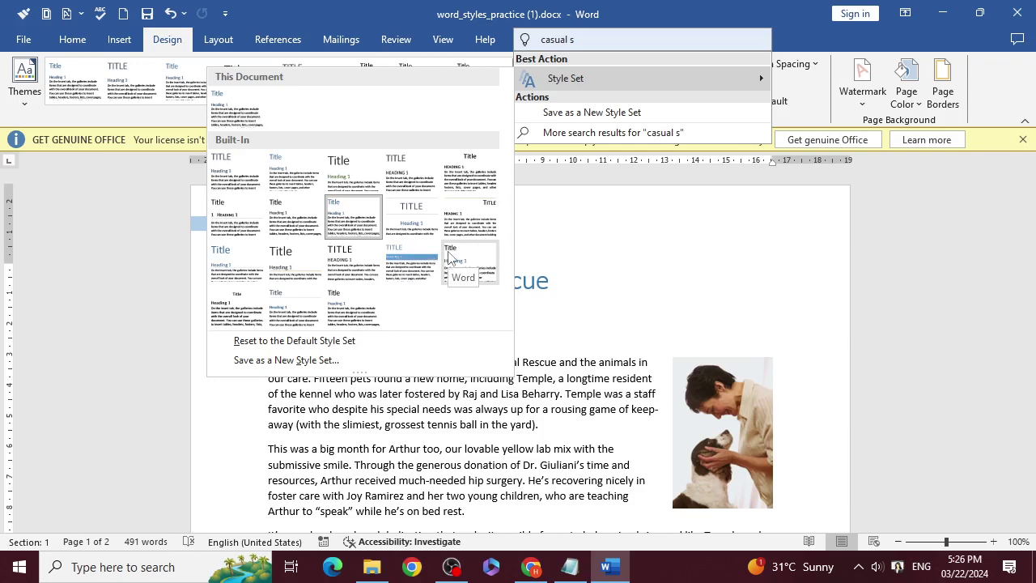
key("Escape")
key("Escape")
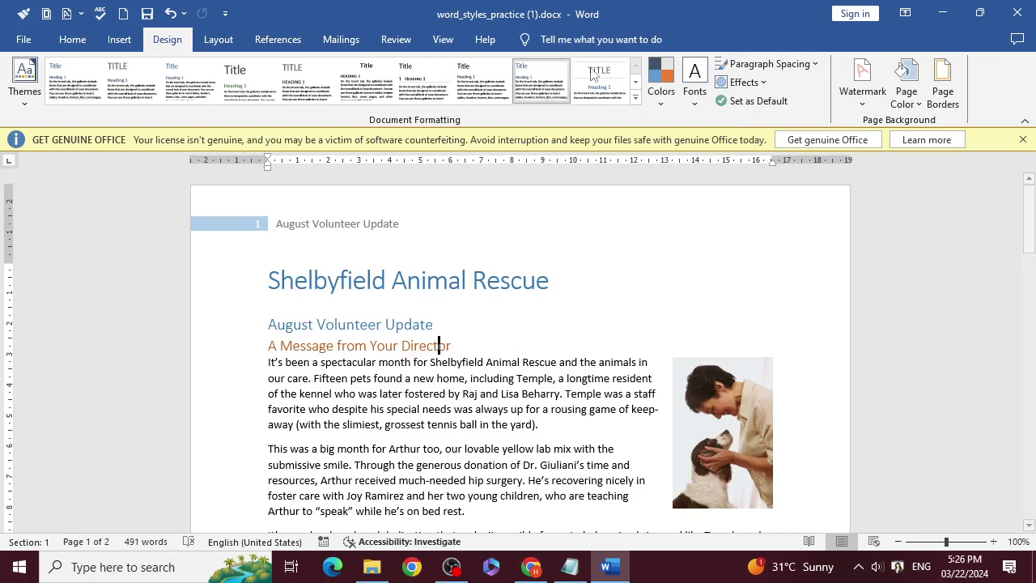
left_click(637, 106)
left_click(735, 303)
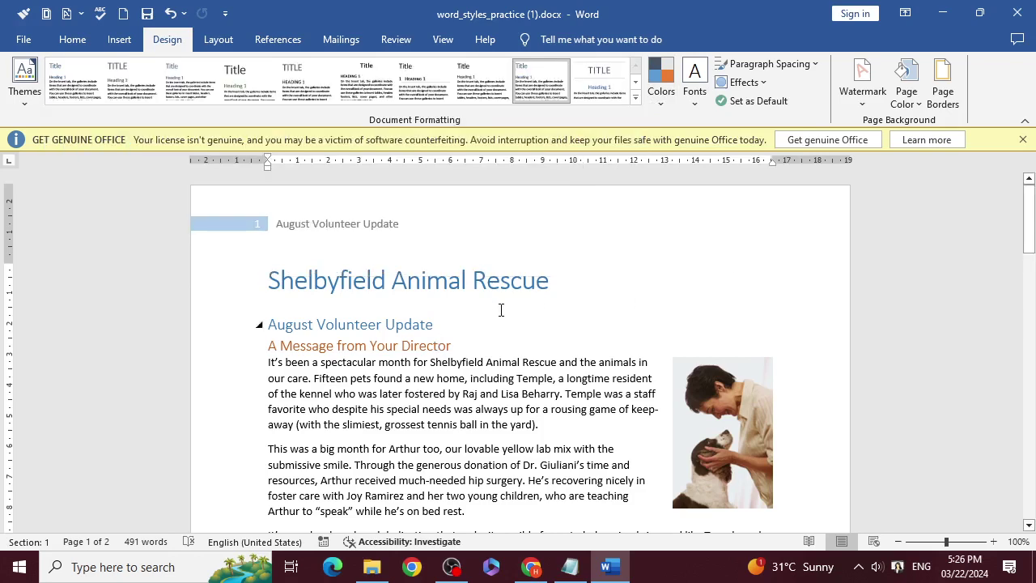
Switch to Chrome to read Challenge step 6 about modifying the Normal style, and return to the Word document.
left_click(440, 345)
left_click(531, 567)
scroll(348, 348, "down", 1)
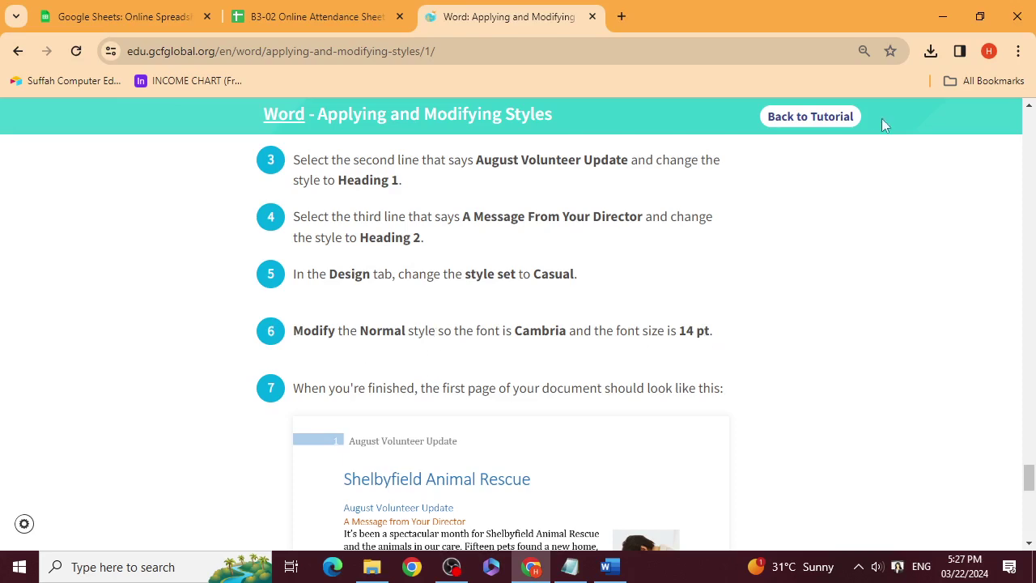
left_click(943, 16)
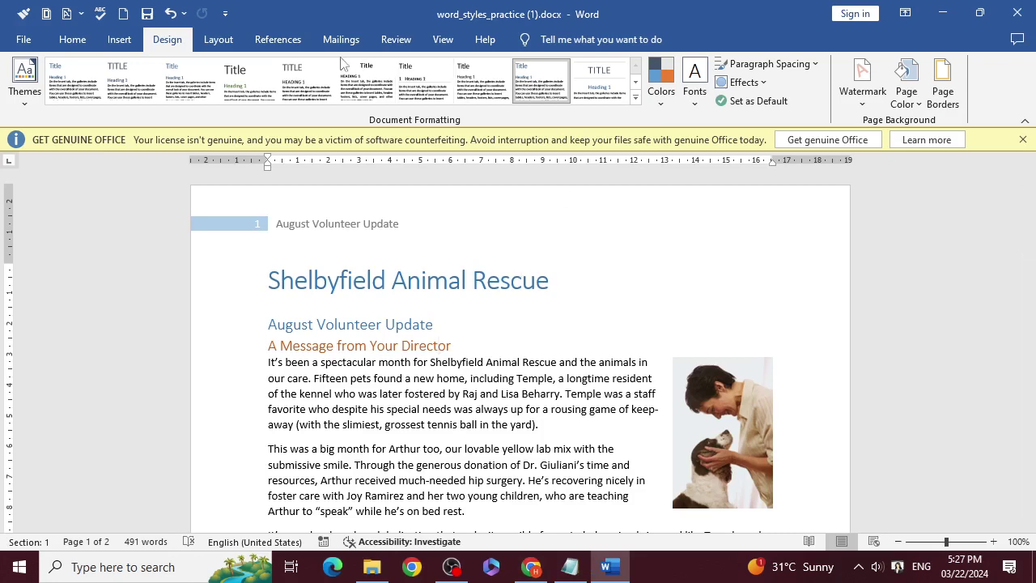
Modify the Normal style to use the Cambria font at 14 pt, and look over the body text.
left_click(76, 44)
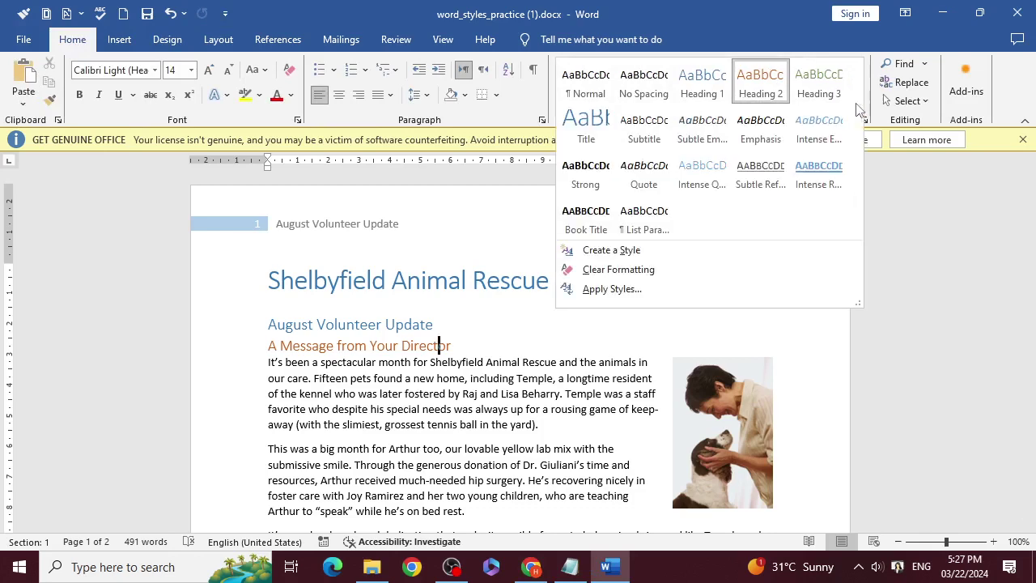
left_click(856, 99)
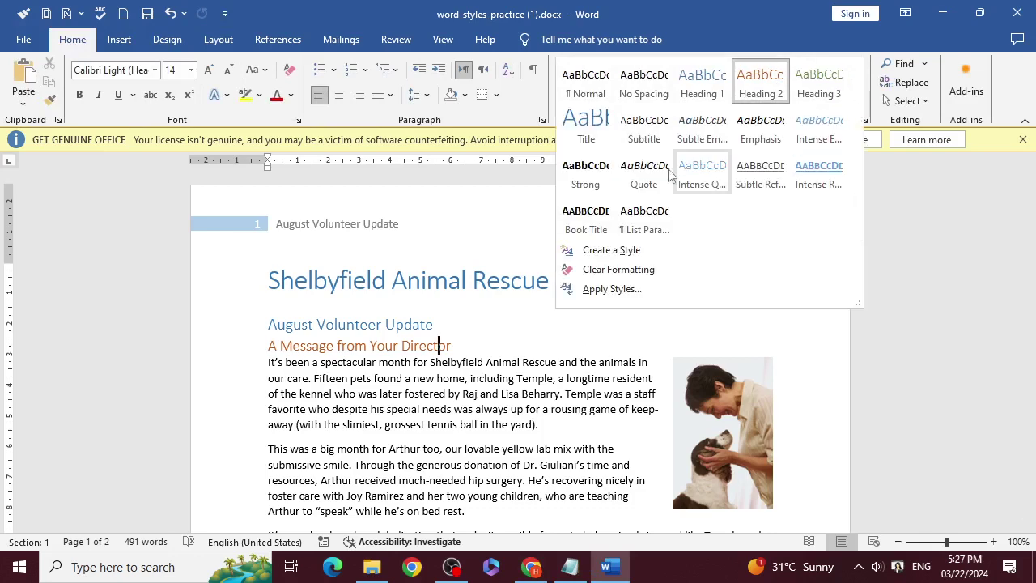
right_click(583, 91)
left_click(617, 110)
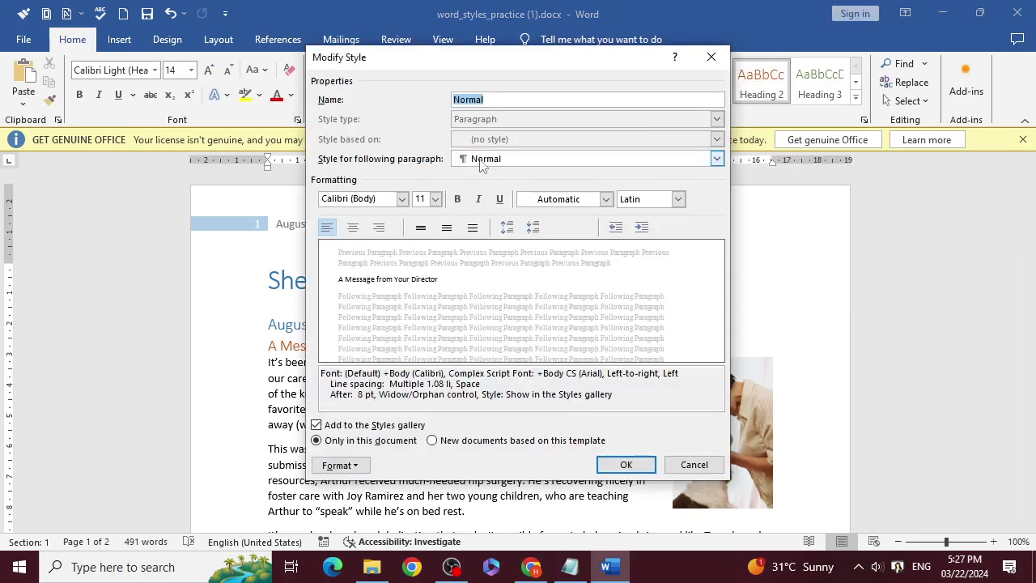
left_click(421, 198)
type("1")
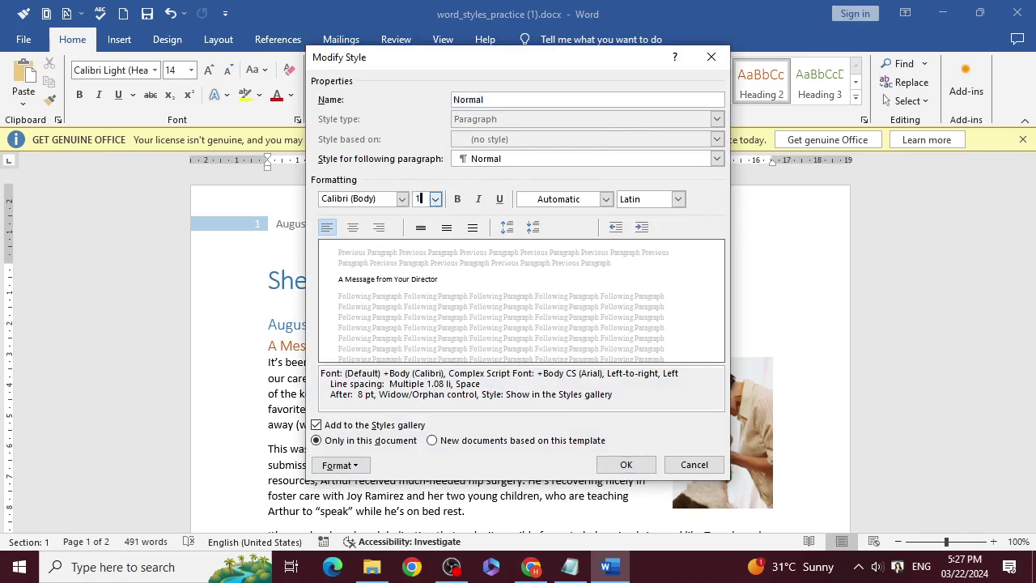
type("4")
left_click(371, 201)
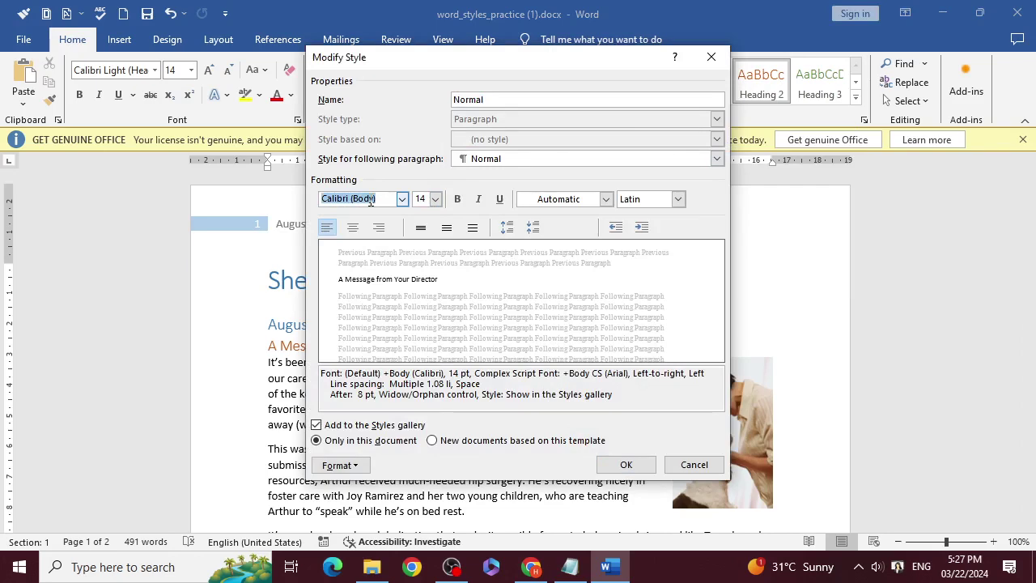
key("Up")
type("Cambria")
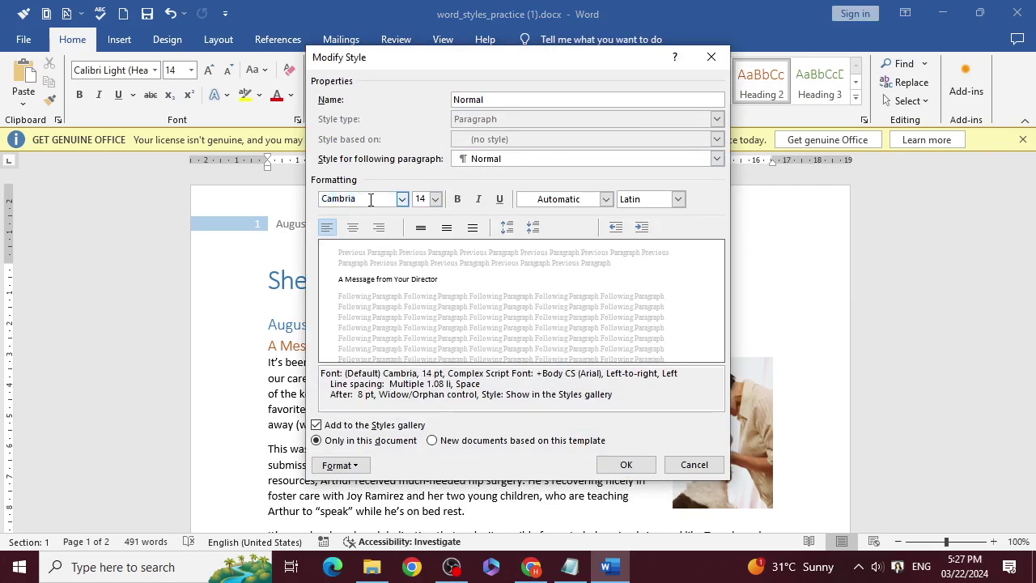
left_click(626, 464)
scroll(626, 469, "down", 4)
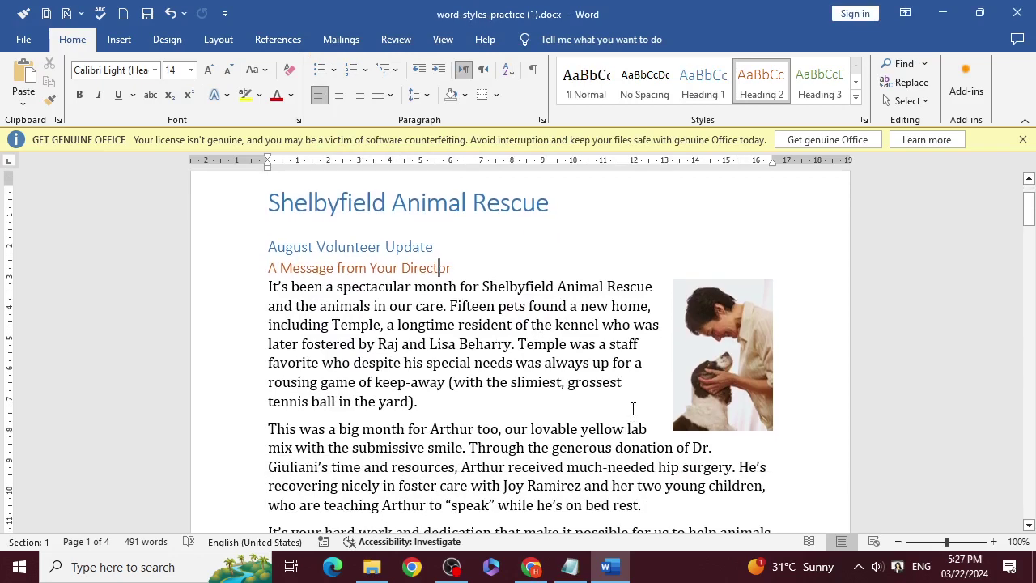
scroll(636, 410, "up", 3)
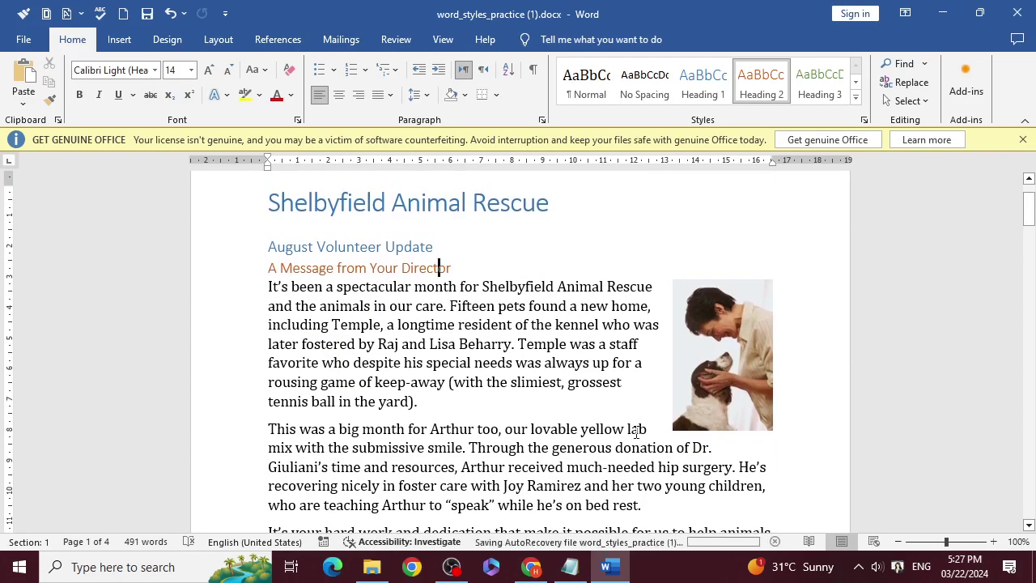
Switch to Chrome and examine the example of the finished first page in Challenge step 7.
left_click(570, 567)
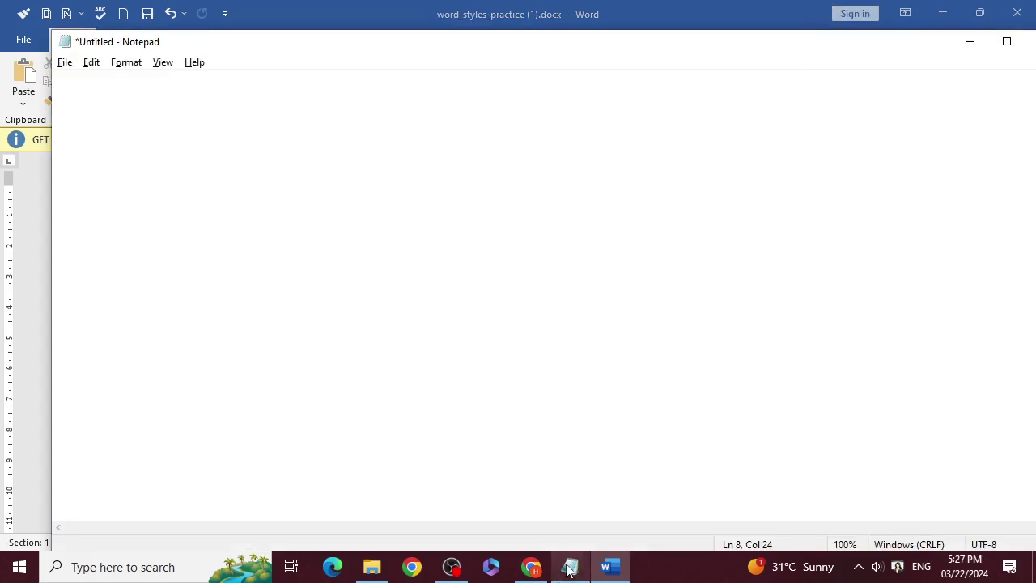
left_click(532, 567)
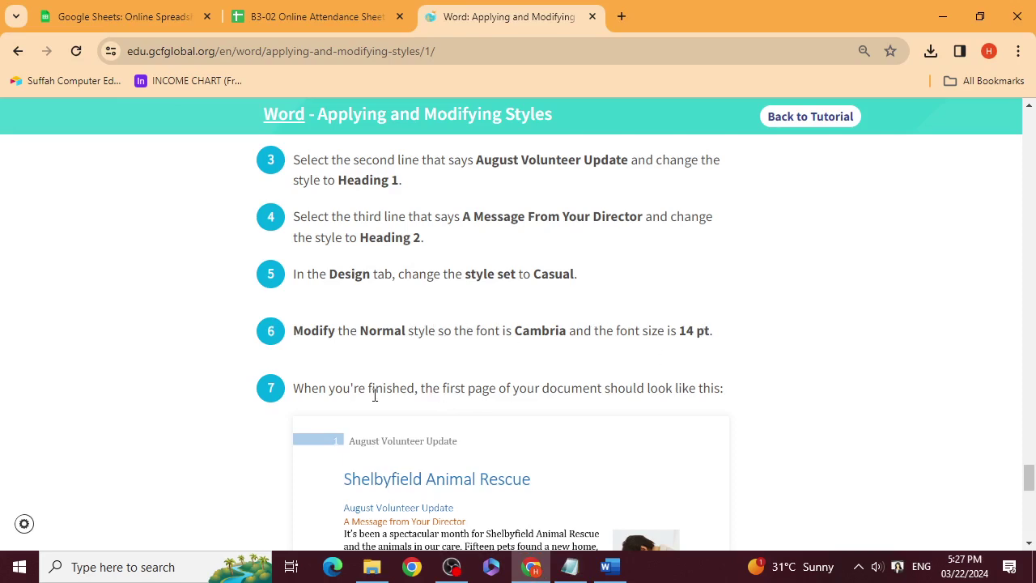
scroll(421, 389, "down", 3)
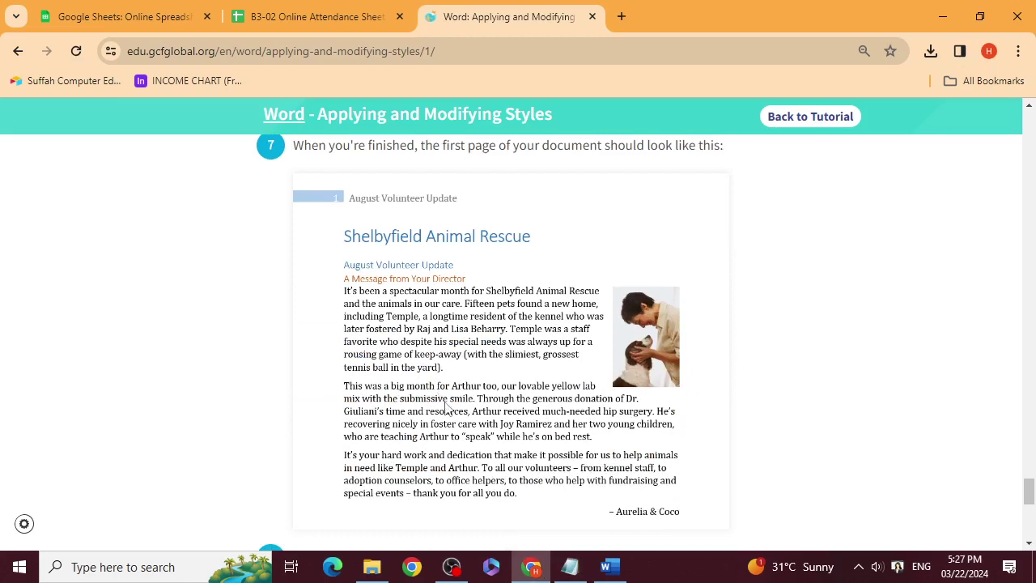
scroll(463, 423, "down", 1)
left_click(451, 567)
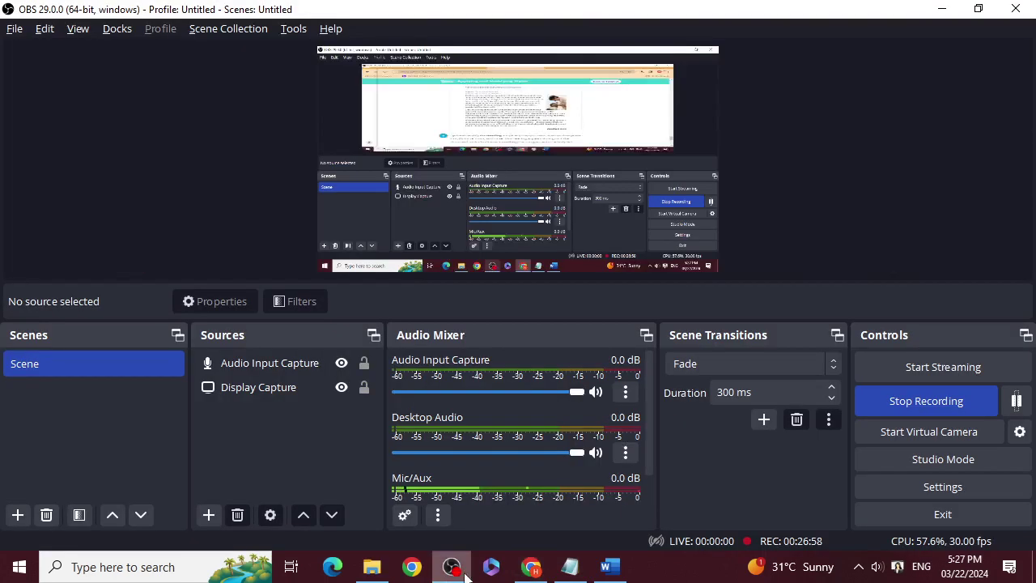